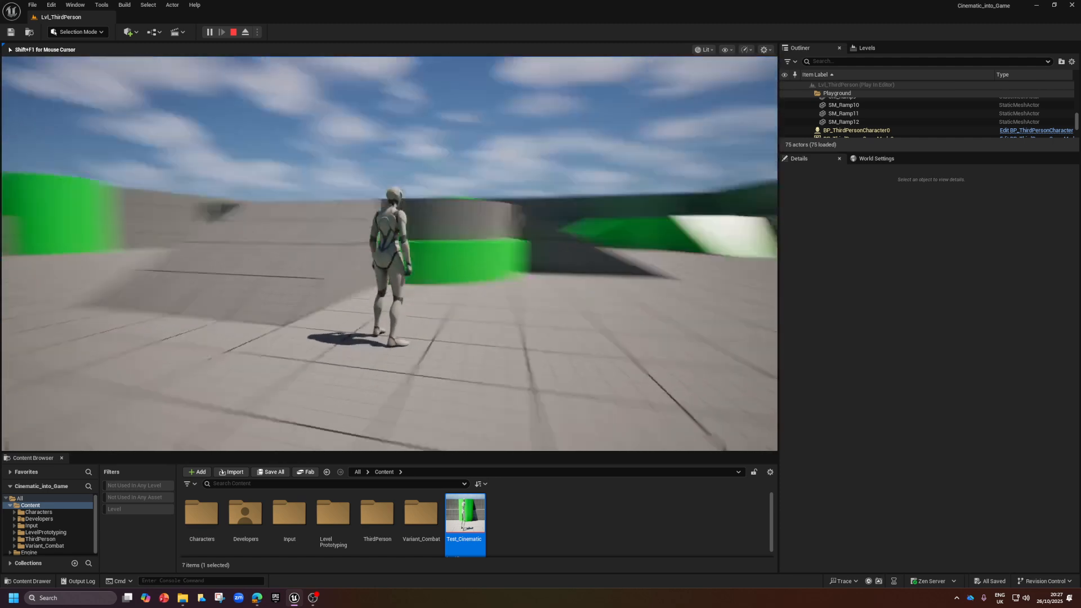
# - Stop the play session and open the Test_Cinematic level sequence to review its tracks
pyautogui.press('Escape')
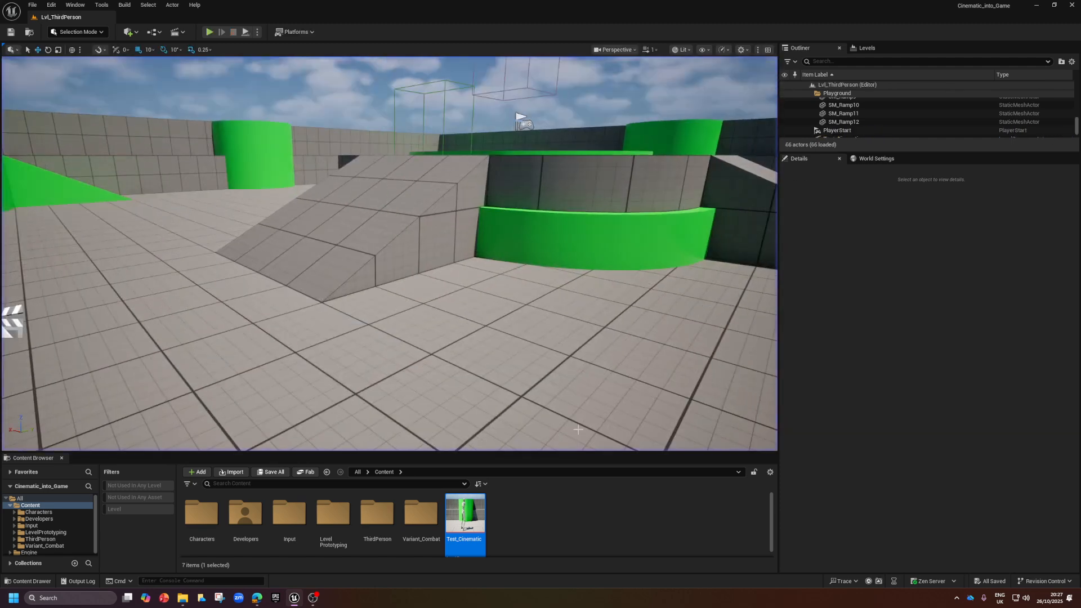
pyautogui.doubleClick(469, 517)
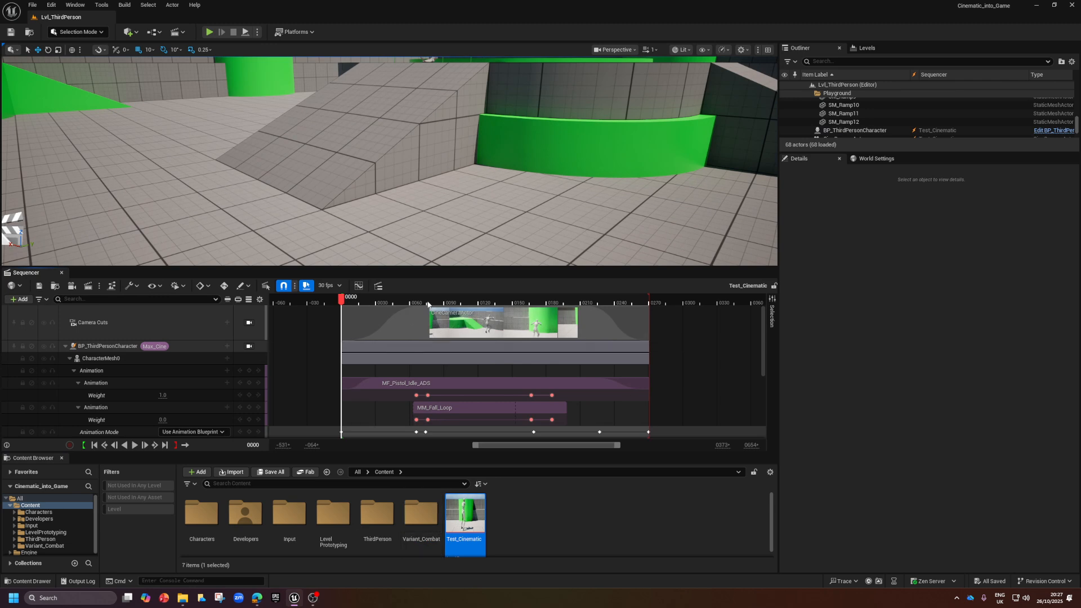
pyautogui.scroll(-5, 449, 388)
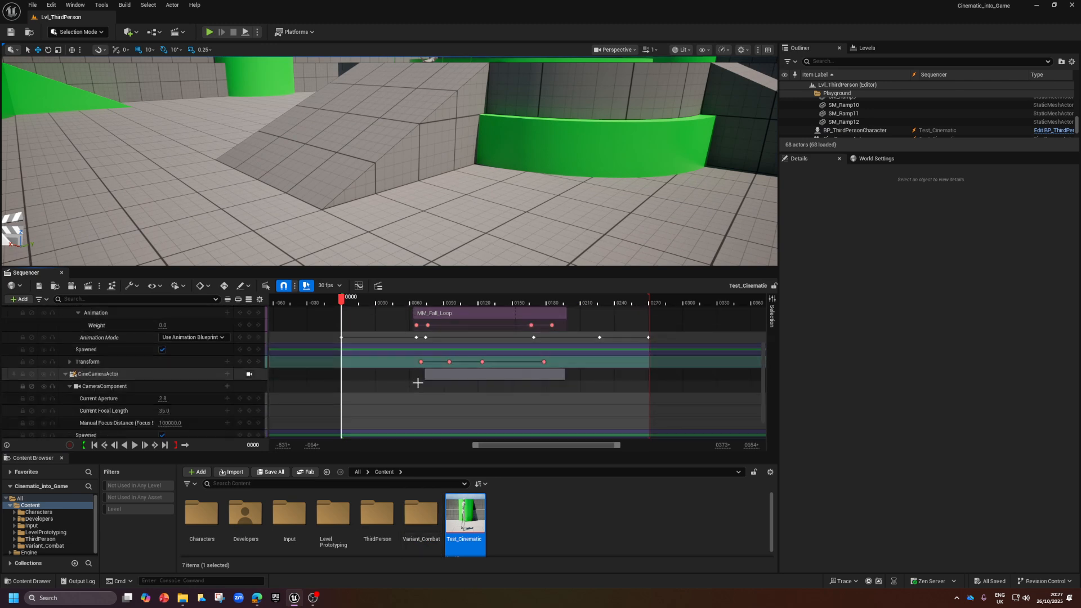
pyautogui.scroll(2, 88, 372)
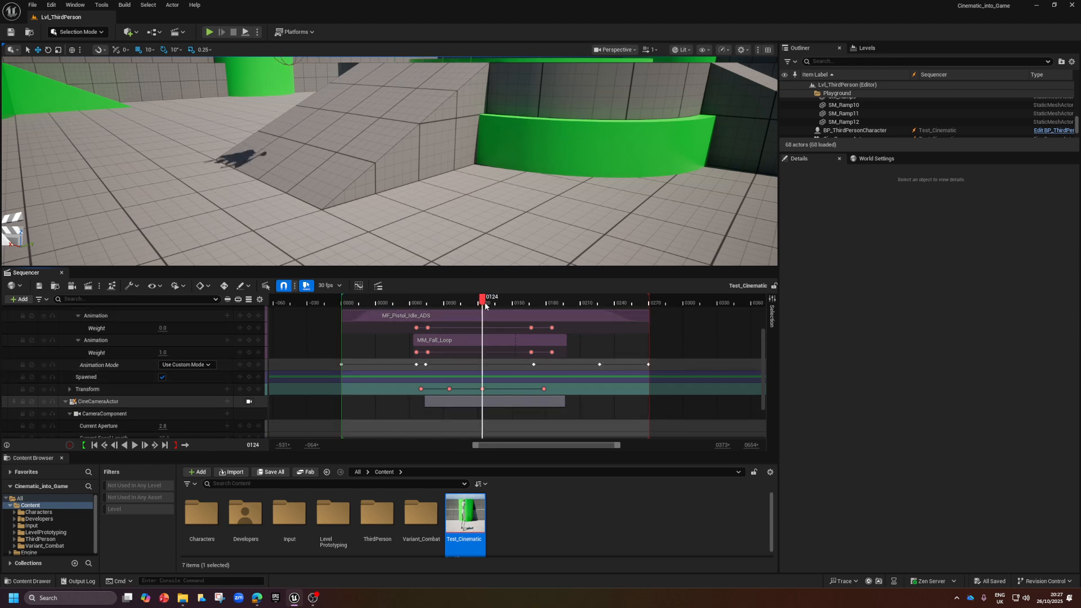
# - Delete all Animation Mode keys after the first frame of the BP_ThirdPersonCharacter track
pyautogui.moveTo(422, 299); pyautogui.dragTo(574, 298)
pyautogui.moveTo(683, 365); pyautogui.dragTo(434, 353)
pyautogui.press('Delete')
pyautogui.moveTo(543, 304); pyautogui.dragTo(371, 304)
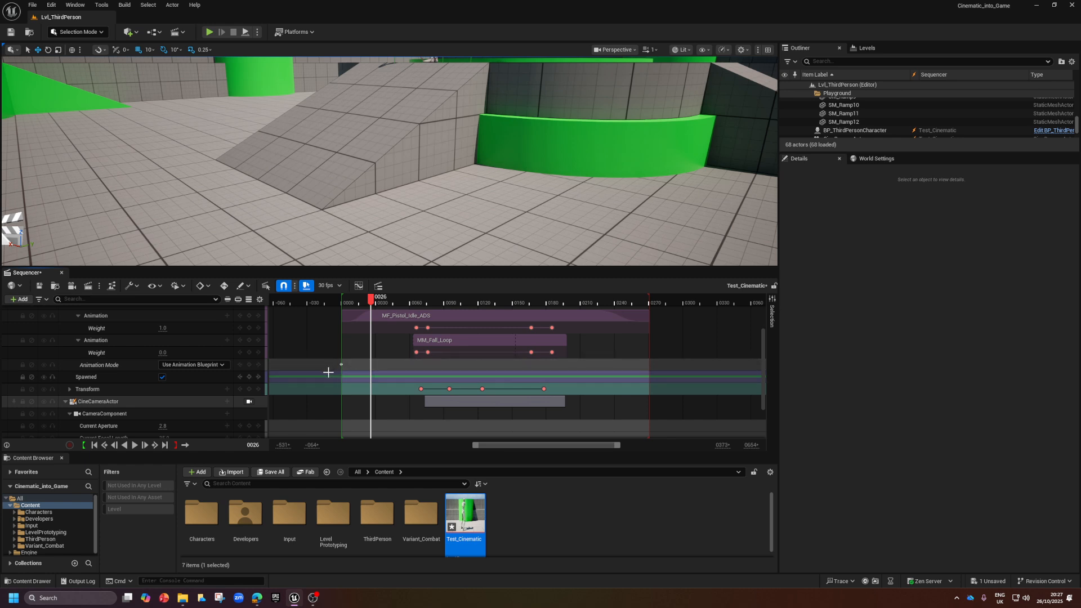
# - Set the character's Animation Mode to Use Custom Mode at frame 0
pyautogui.click(191, 365)
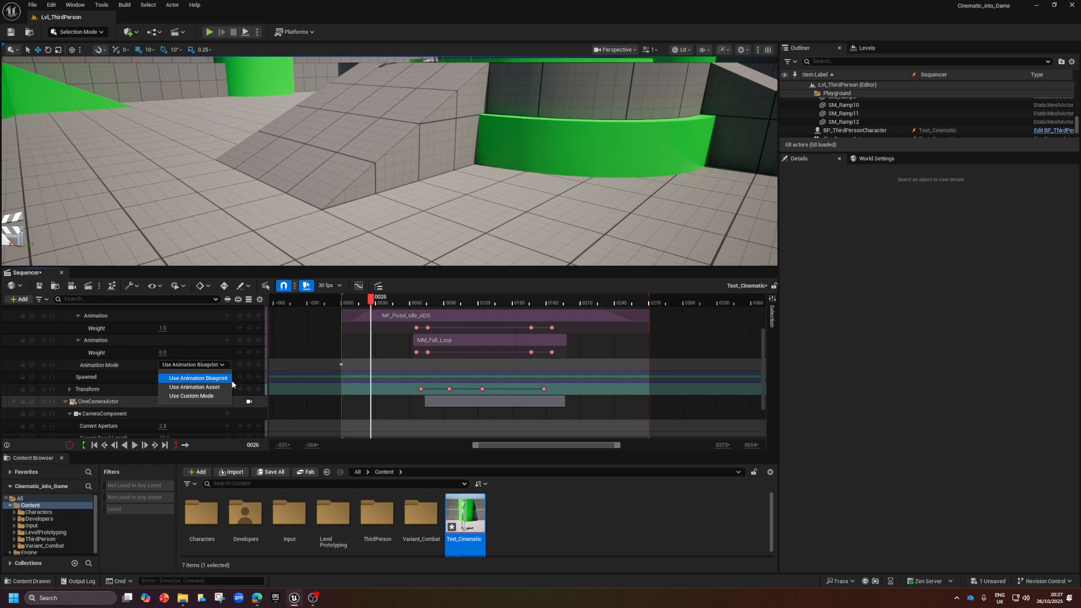
pyautogui.click(219, 379)
pyautogui.click(94, 445)
pyautogui.click(195, 365)
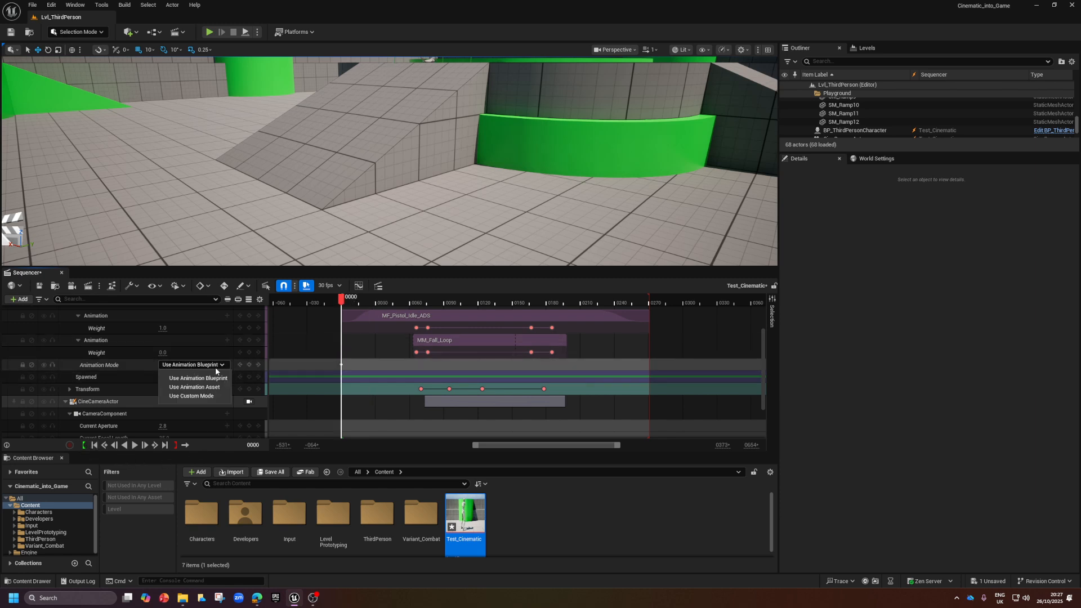
pyautogui.click(202, 396)
# - Key the character's Animation Mode as Use Animation Blueprint at the sequence's last frame, 270
pyautogui.scroll(2, 362, 381)
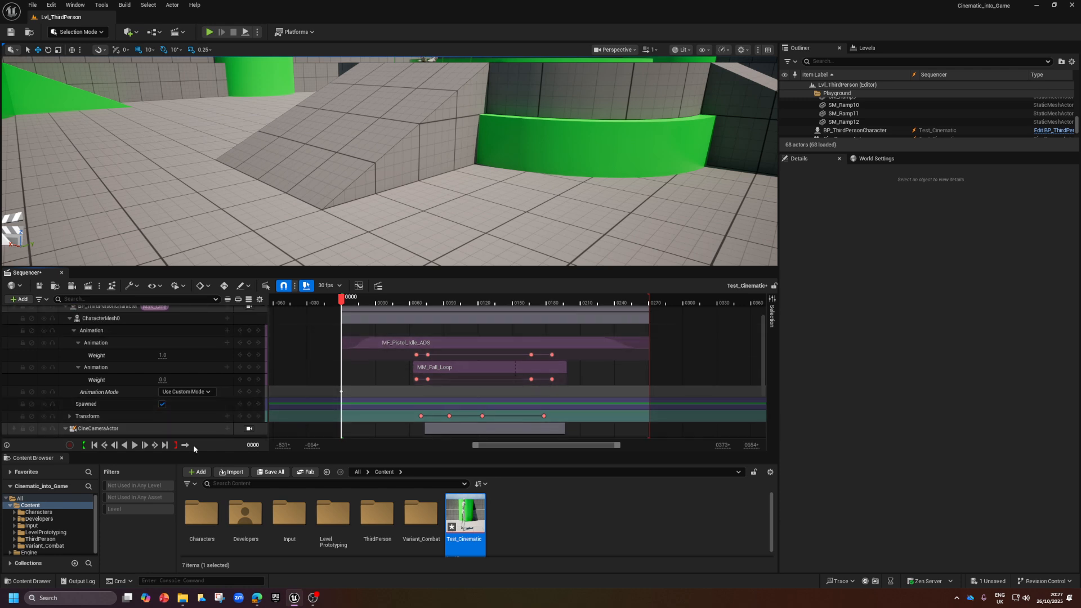
pyautogui.click(166, 445)
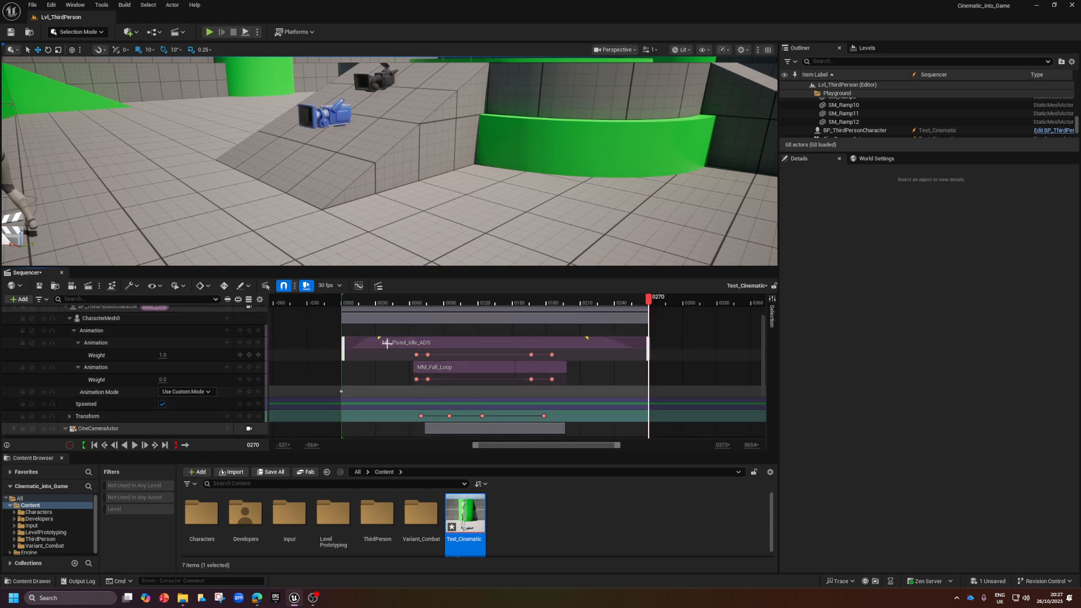
pyautogui.click(191, 392)
pyautogui.click(198, 406)
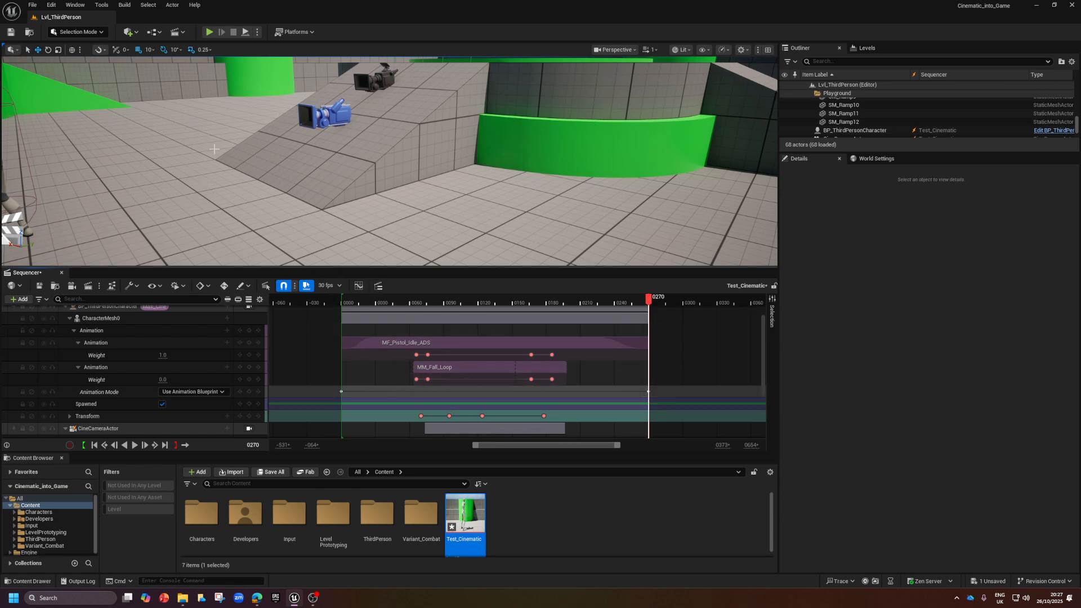
# - Add an MM_Idle section at frame 0 of the character's Animation track and shorten it to about 54 frames
pyautogui.click(94, 445)
pyautogui.scroll(3, 265, 372)
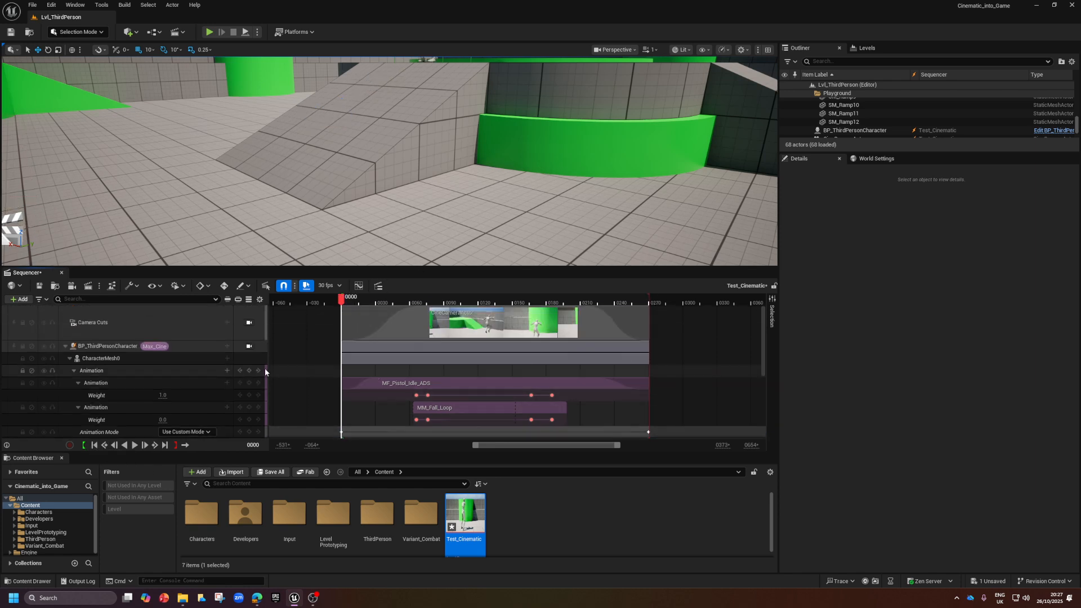
pyautogui.click(227, 371)
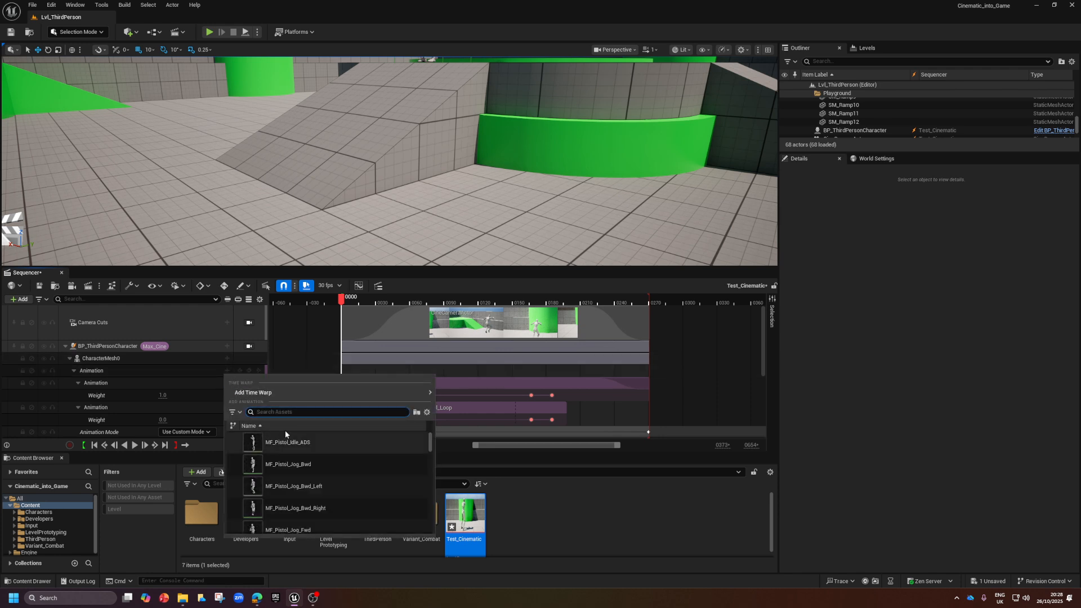
pyautogui.write('idle')
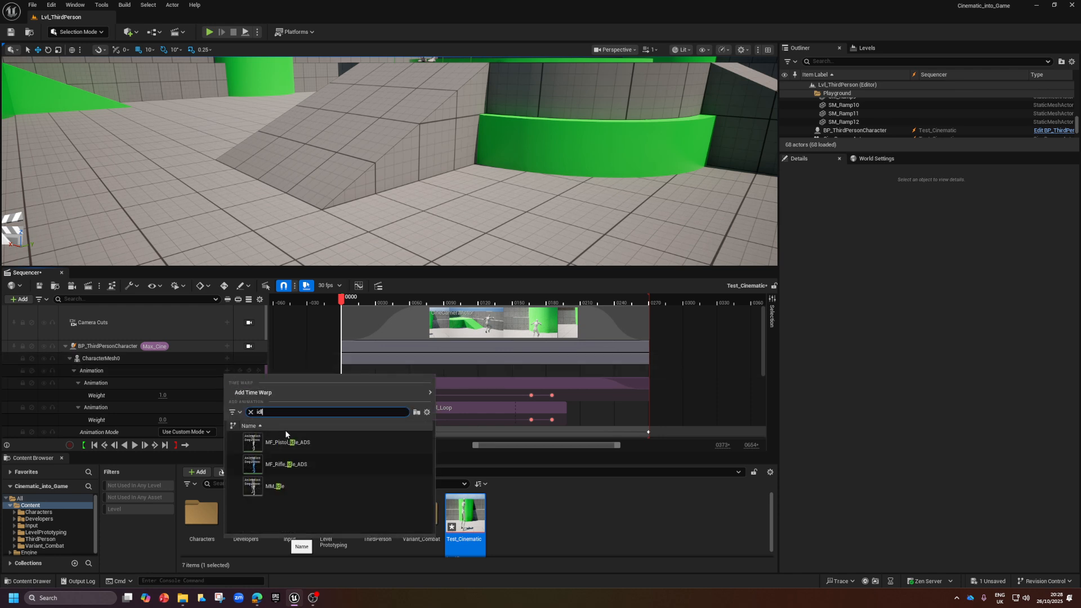
pyautogui.click(287, 486)
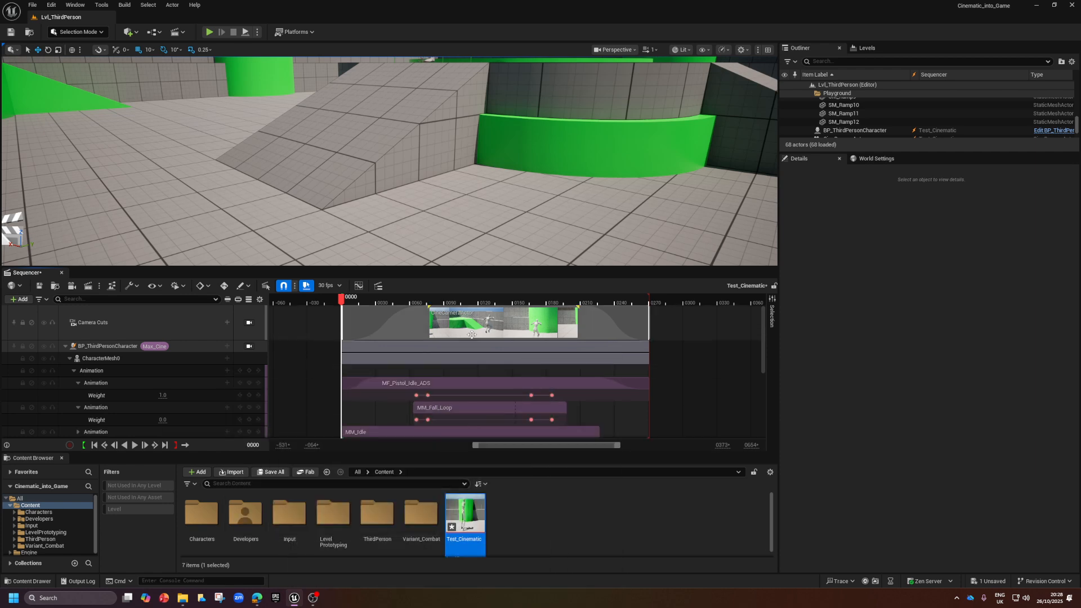
pyautogui.scroll(-1, 379, 396)
pyautogui.moveTo(598, 420); pyautogui.dragTo(402, 420)
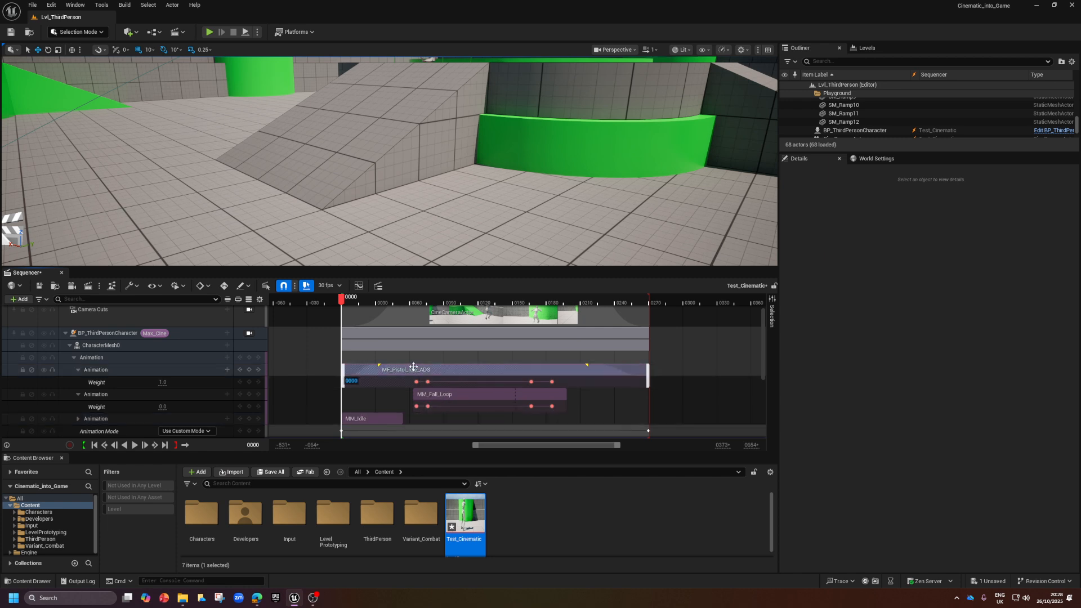
# - Reset the MF_Pistol_Idle_ADS section's When Finished property to Project Default
pyautogui.rightClick(399, 369)
pyautogui.moveTo(466, 97)
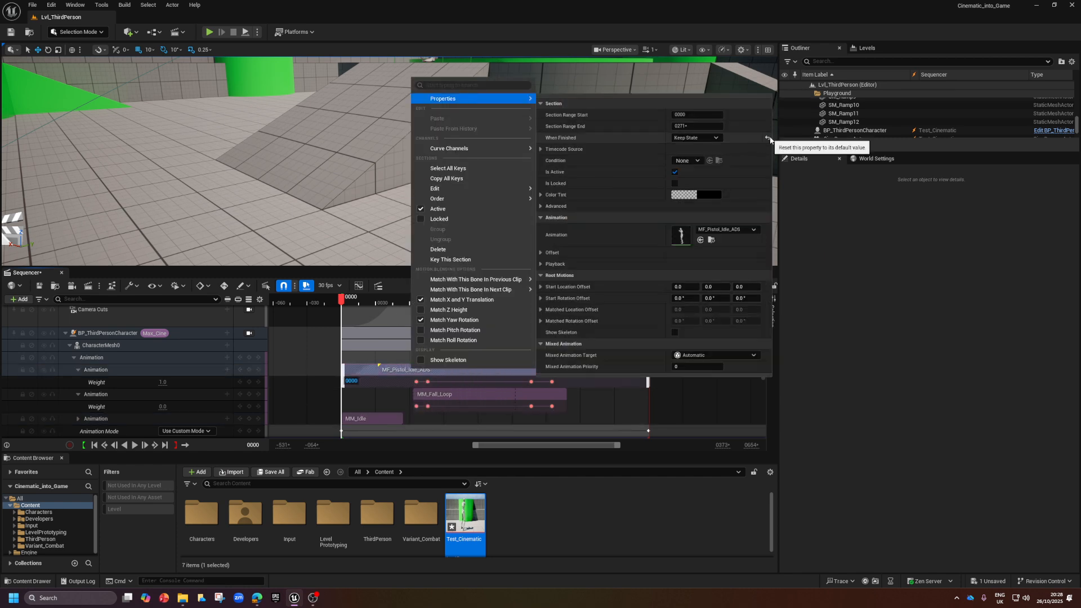
pyautogui.click(461, 394)
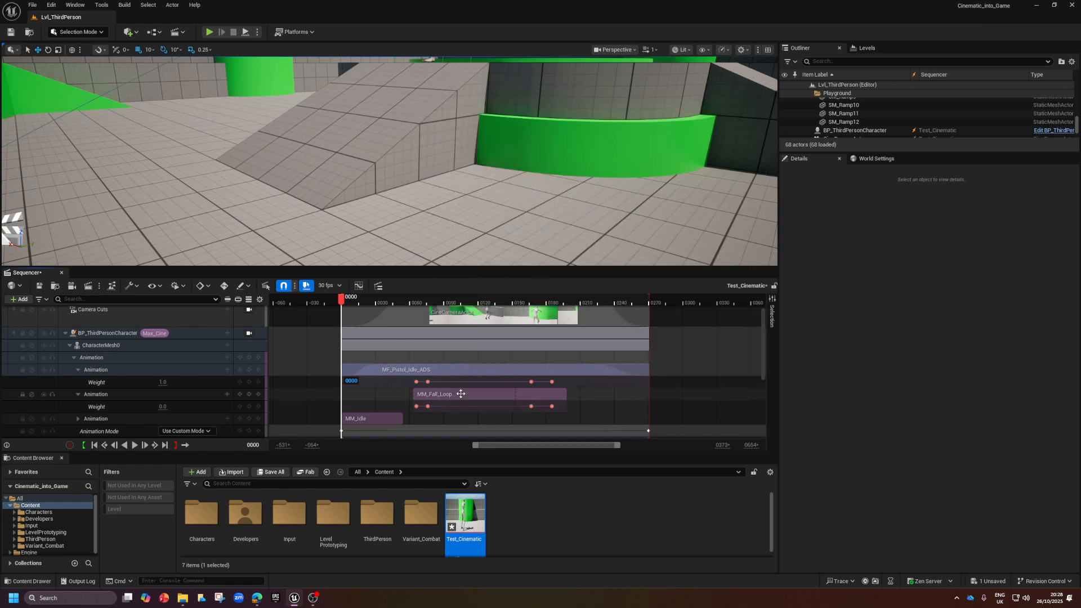
pyautogui.click(355, 374)
pyautogui.rightClick(396, 372)
pyautogui.moveTo(436, 103)
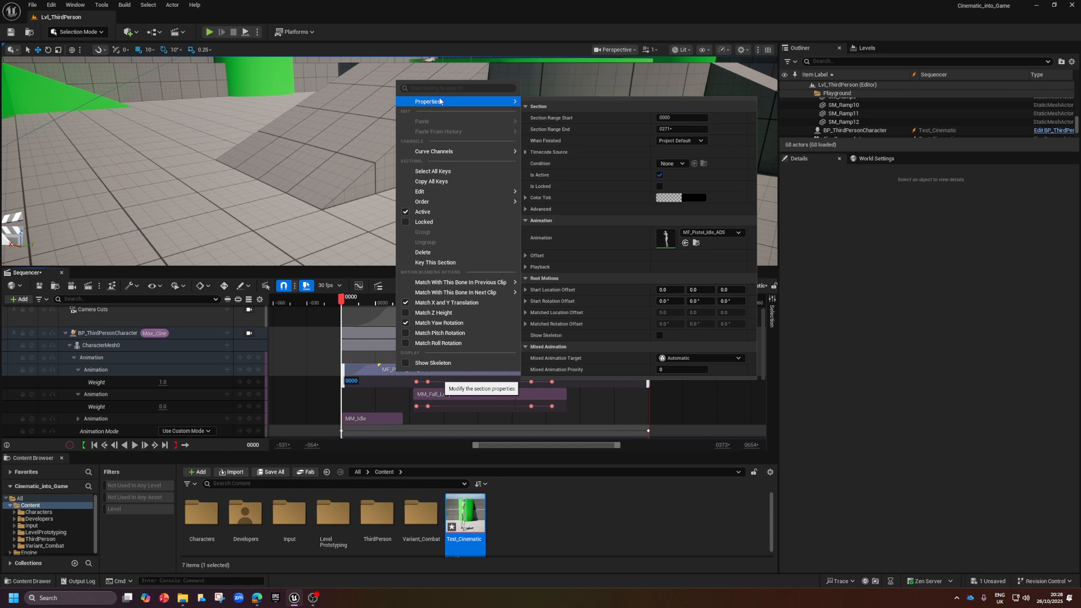
pyautogui.click(374, 398)
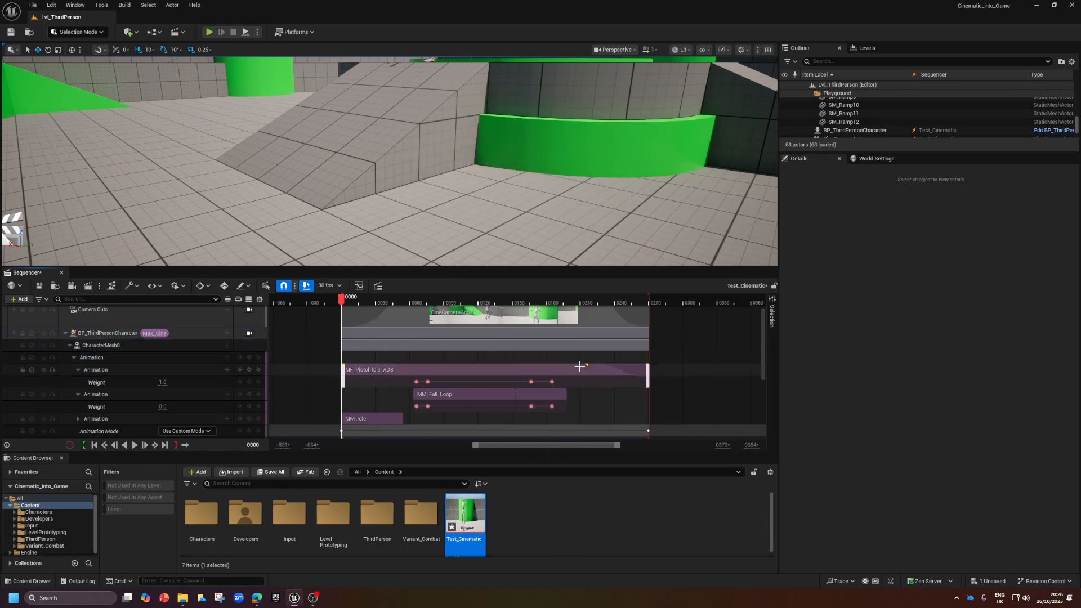
# - Move the MM_Idle section to the row above MF_Pistol_Idle_ADS and extend it to about frame 228
pyautogui.moveTo(363, 420); pyautogui.dragTo(377, 395)
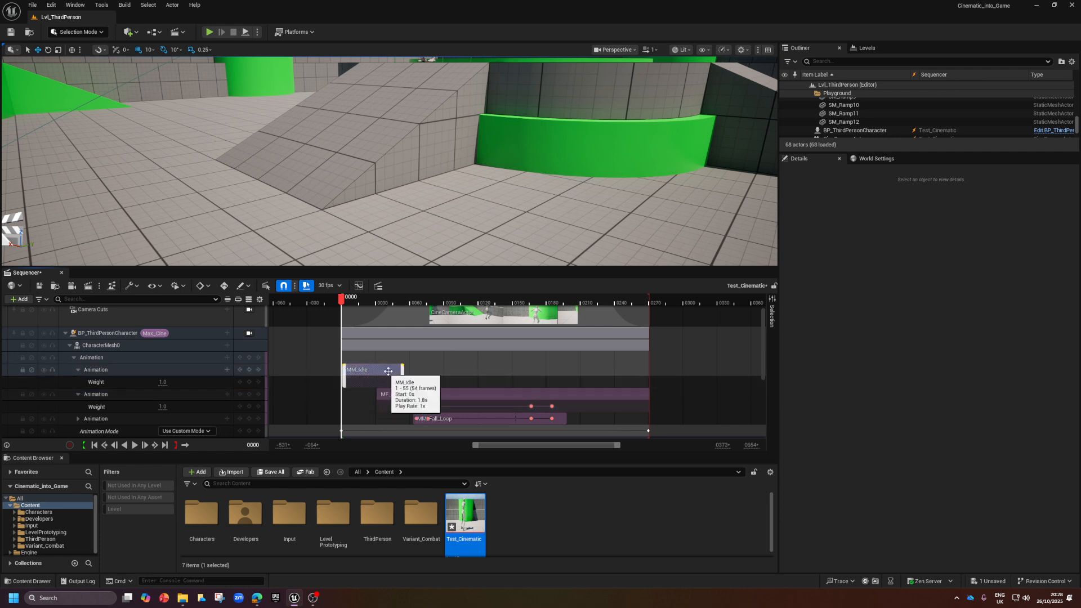
pyautogui.moveTo(401, 371); pyautogui.dragTo(654, 376)
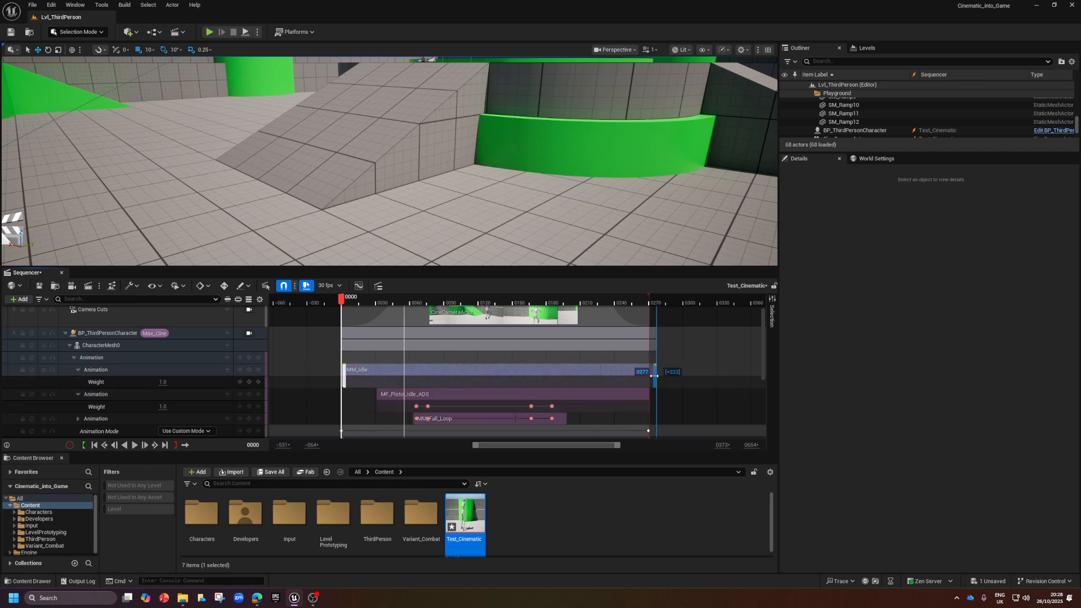
pyautogui.moveTo(598, 386); pyautogui.dragTo(599, 386)
# - Split the MM_Idle section at frame 87
pyautogui.rightClick(444, 369)
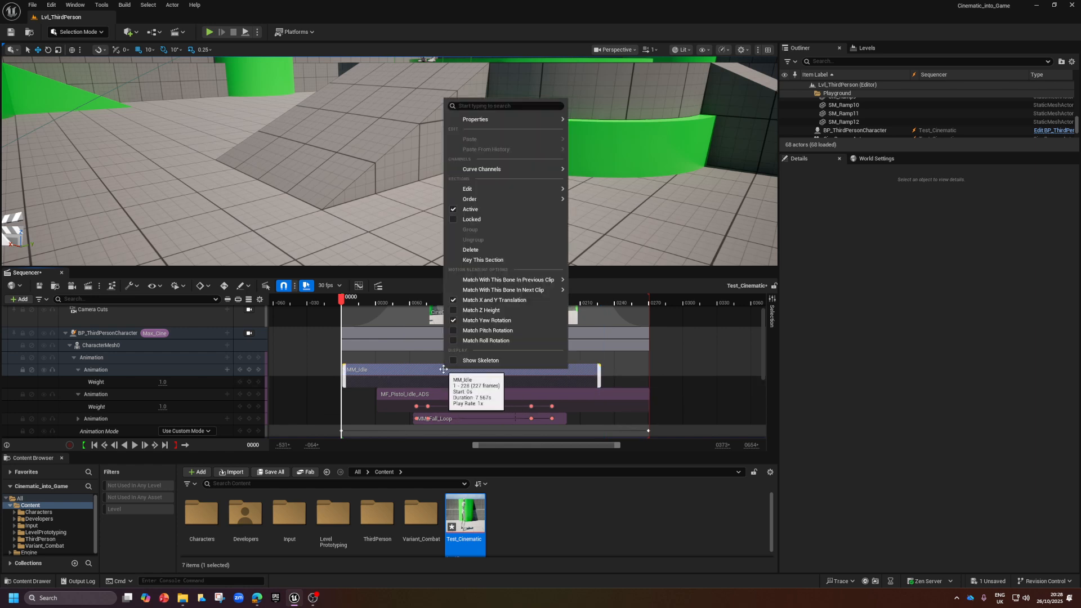
pyautogui.moveTo(473, 167)
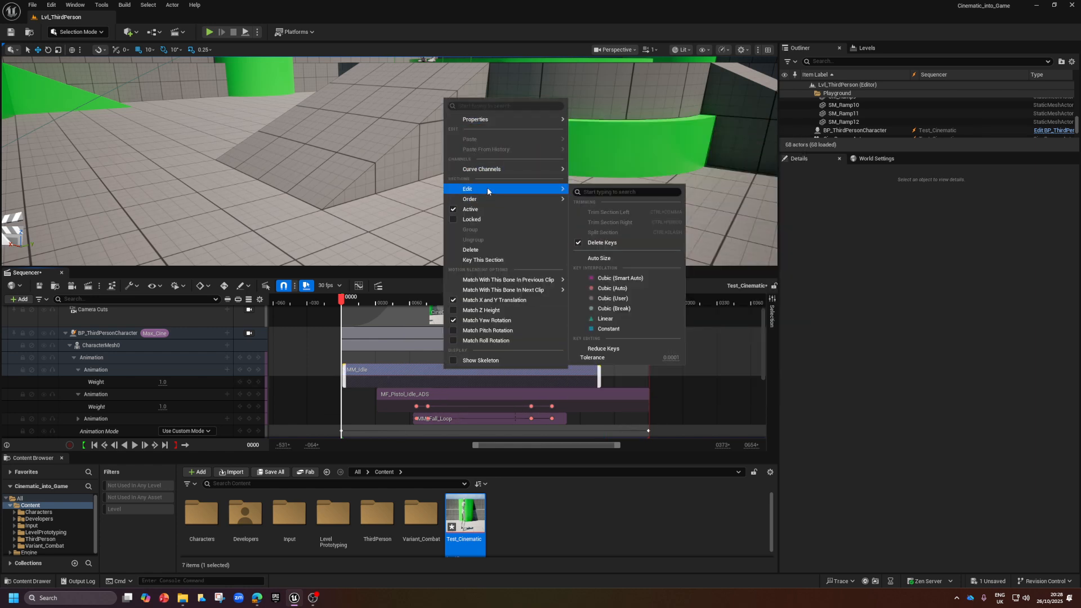
pyautogui.click(396, 377)
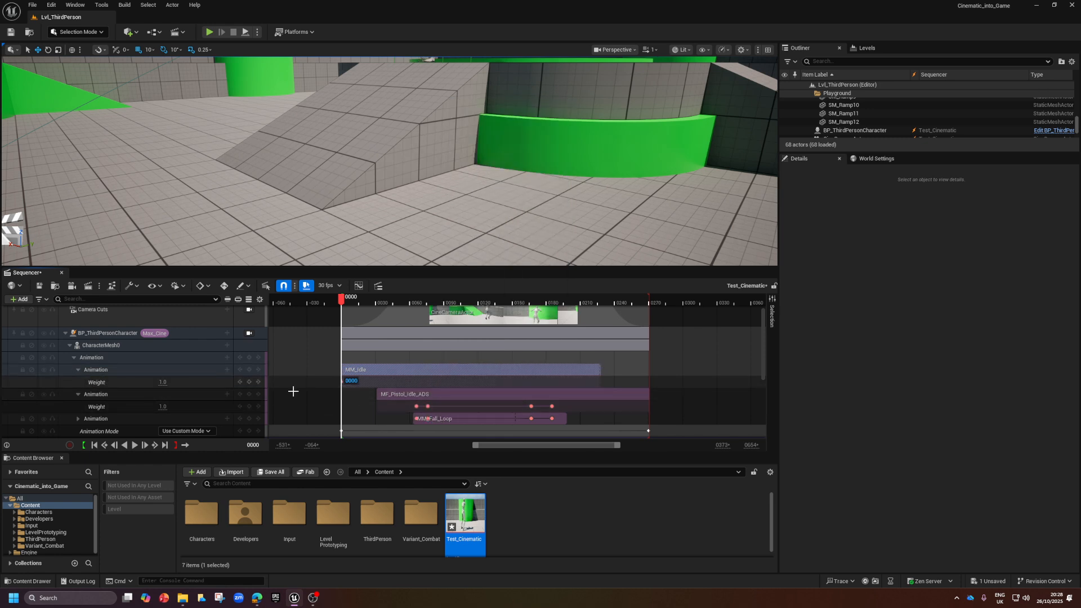
pyautogui.rightClick(447, 368)
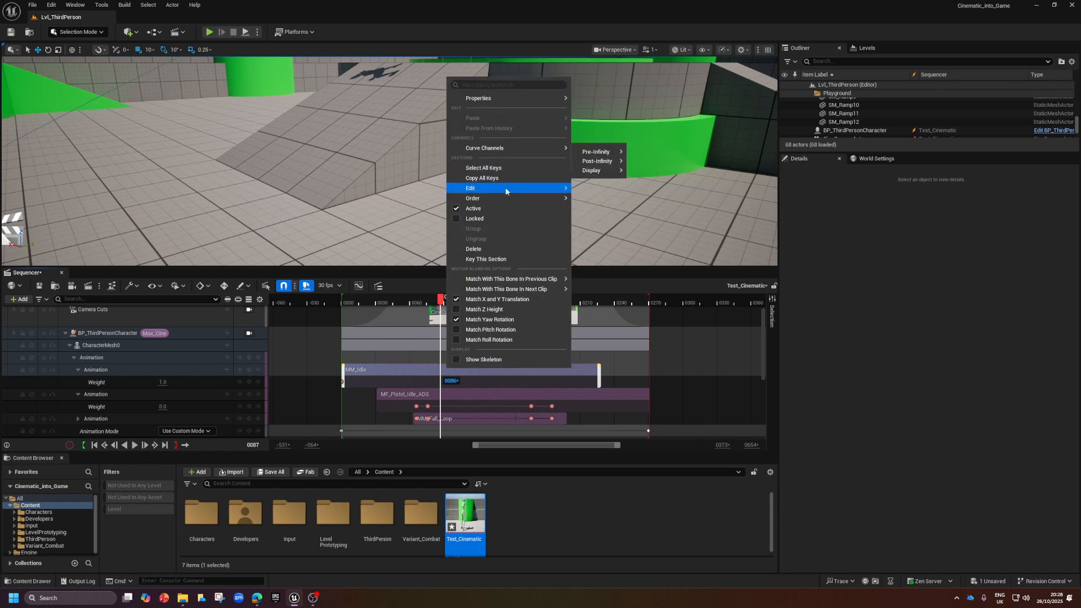
pyautogui.moveTo(506, 191)
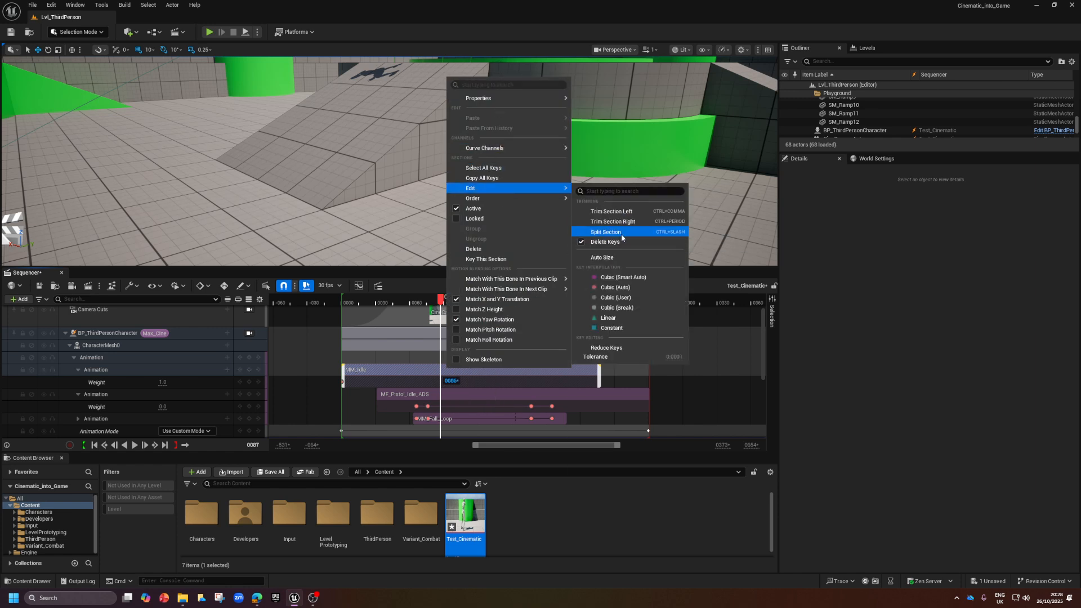
pyautogui.click(612, 231)
# - Move the second MM_Idle piece to the sequence's end, starting near frame 221, and trim MF_Pistol_Idle_ADS to end near frame 240
pyautogui.moveTo(494, 374); pyautogui.dragTo(547, 371)
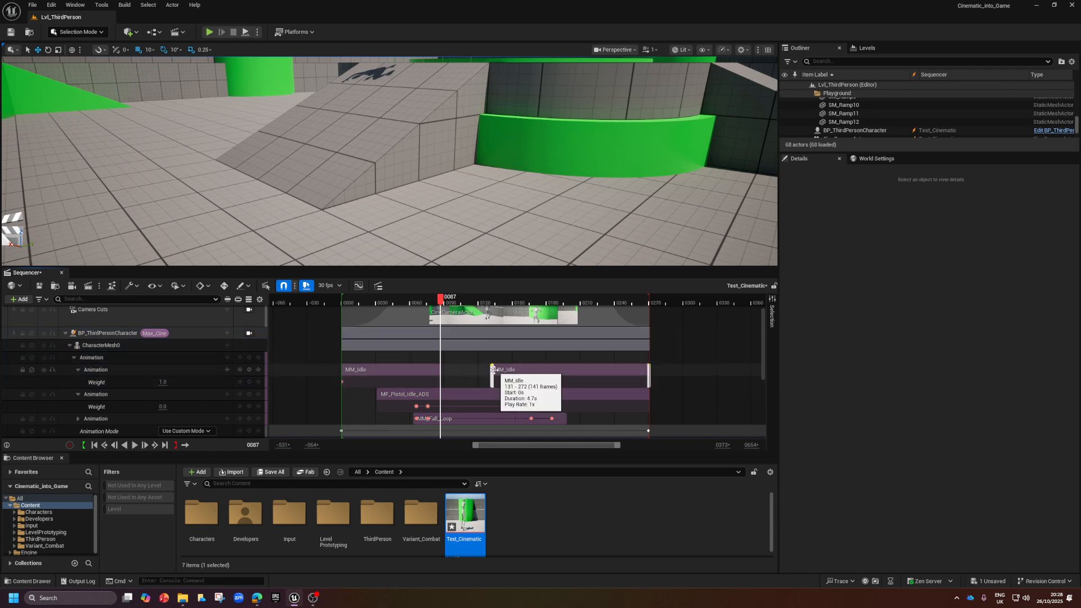
pyautogui.moveTo(492, 370); pyautogui.dragTo(593, 369)
pyautogui.moveTo(648, 397); pyautogui.dragTo(615, 398)
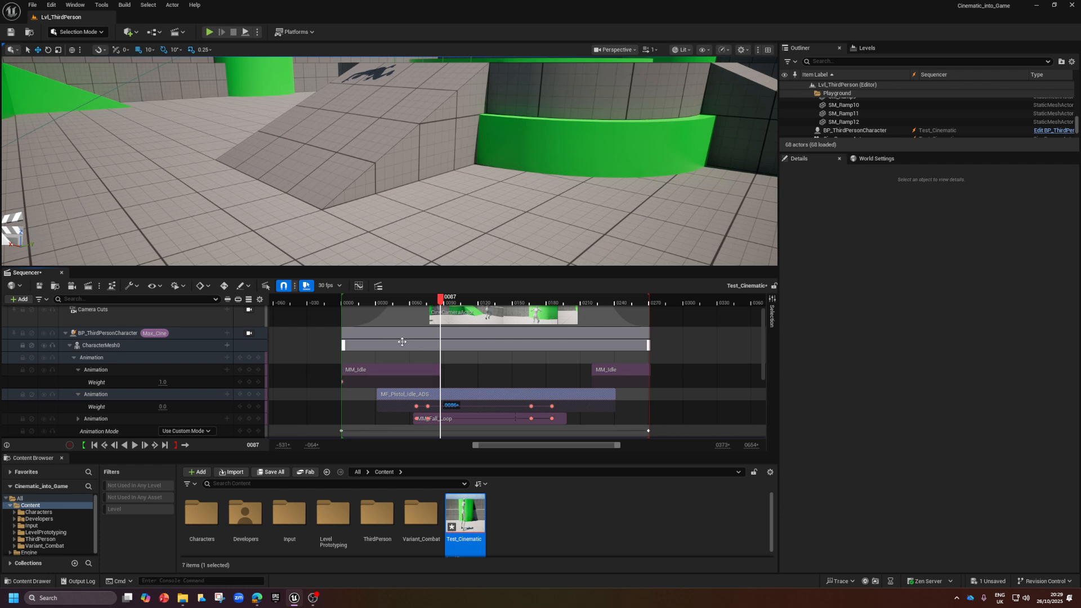
# - Check the idle-to-pistol transition and extend the start of MF_Pistol_Idle_ADS back to about frame 15
pyautogui.click(345, 303)
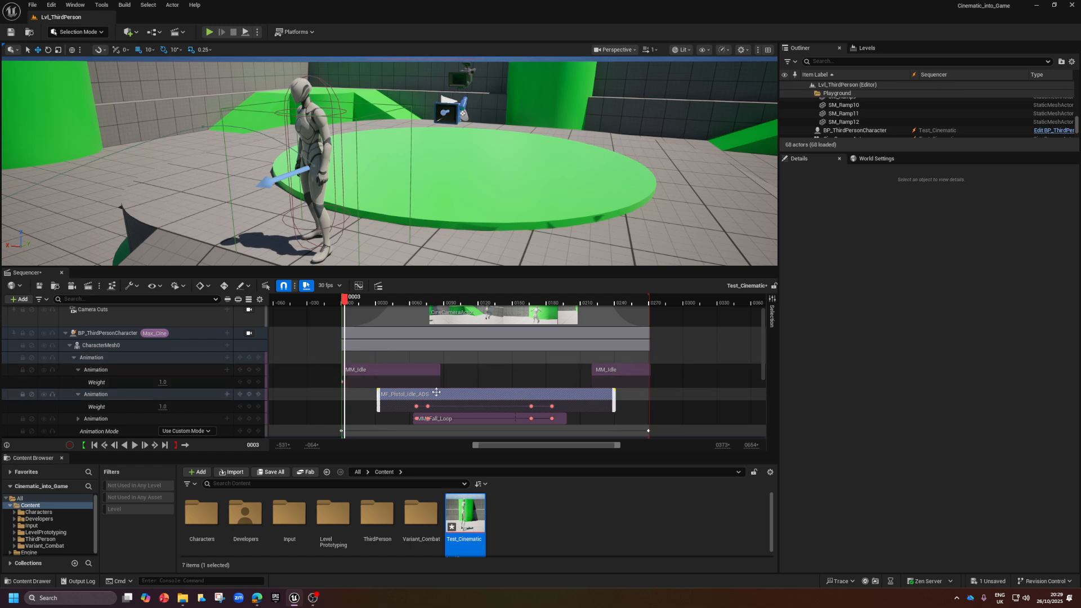
pyautogui.click(381, 303)
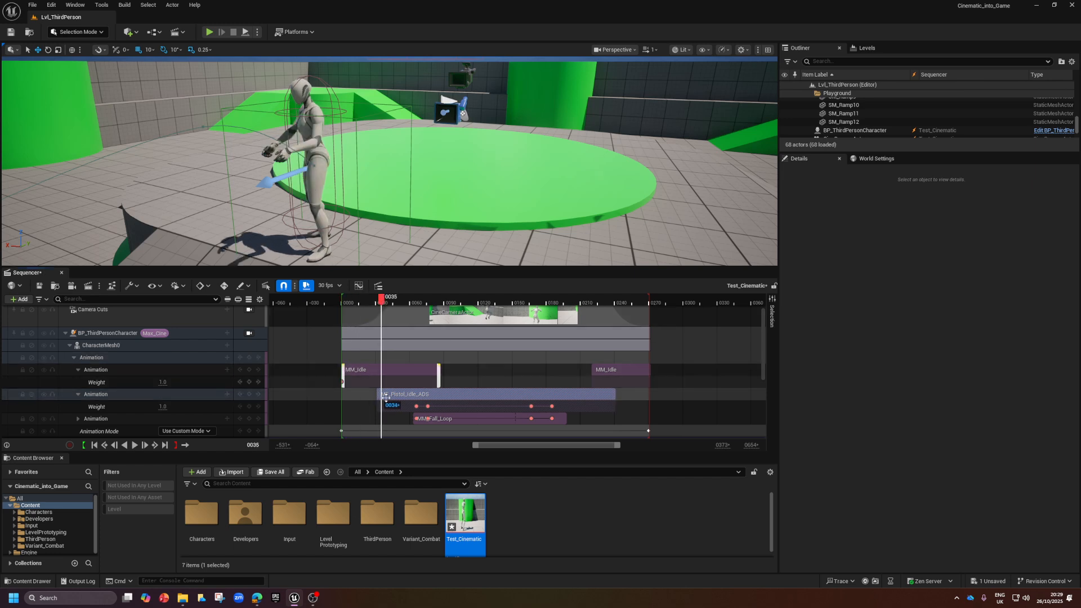
pyautogui.moveTo(376, 394); pyautogui.dragTo(359, 394)
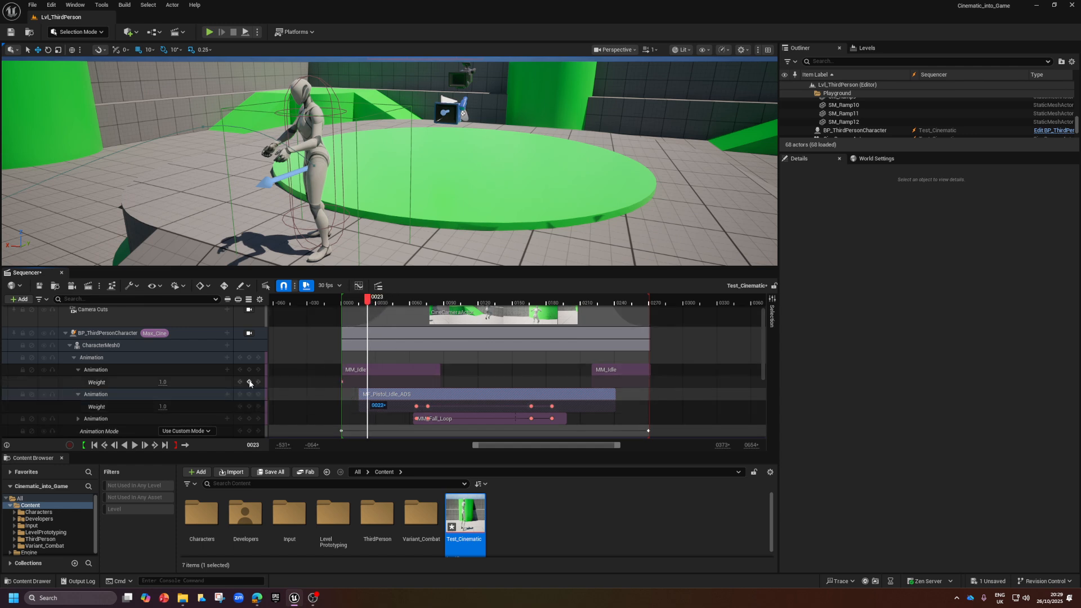
# - Key the animation weights at frame 23, with MM_Idle at 1 and MF_Pistol_Idle_ADS at 0
pyautogui.click(163, 406)
pyautogui.write('0')
pyautogui.press('Return')
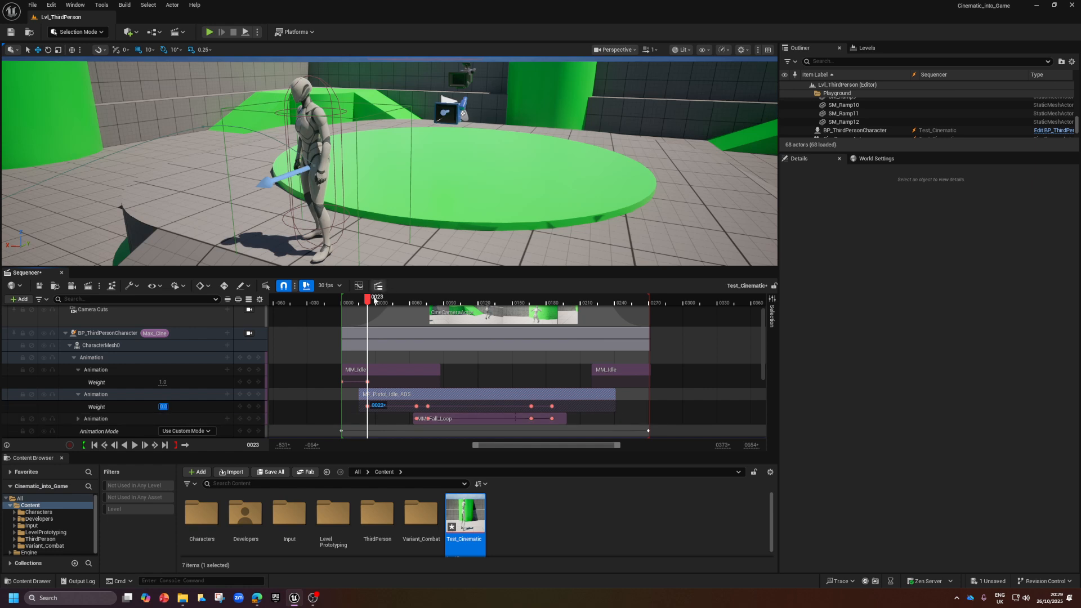
# - Key the animation weights at frame 51, with MM_Idle at 0 and MF_Pistol_Idle_ADS at 1
pyautogui.moveTo(369, 301); pyautogui.dragTo(396, 301)
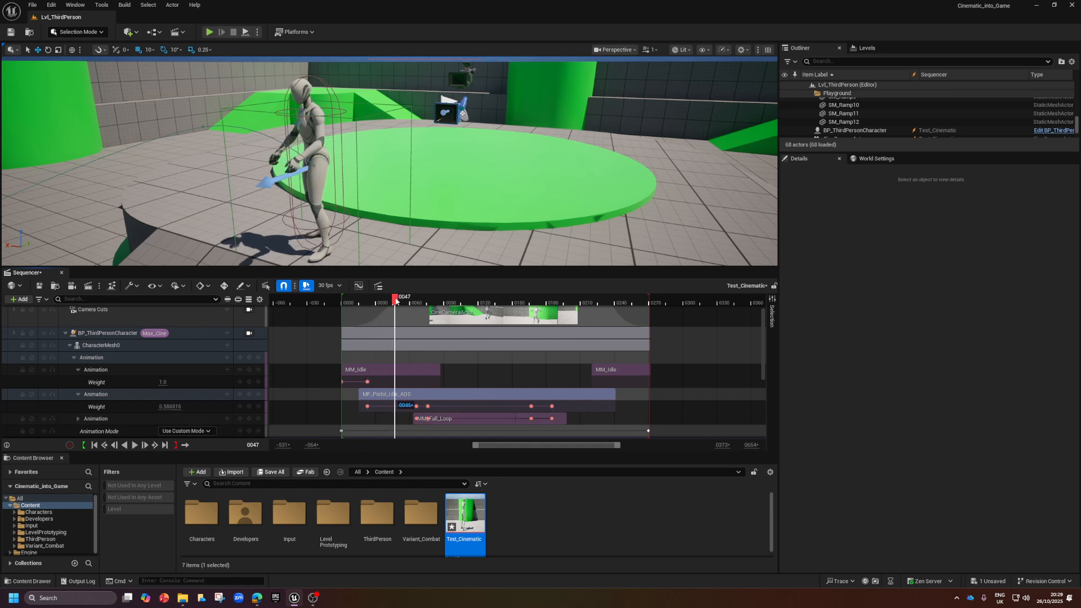
pyautogui.press('Tab')
pyautogui.write('1')
pyautogui.press('Return')
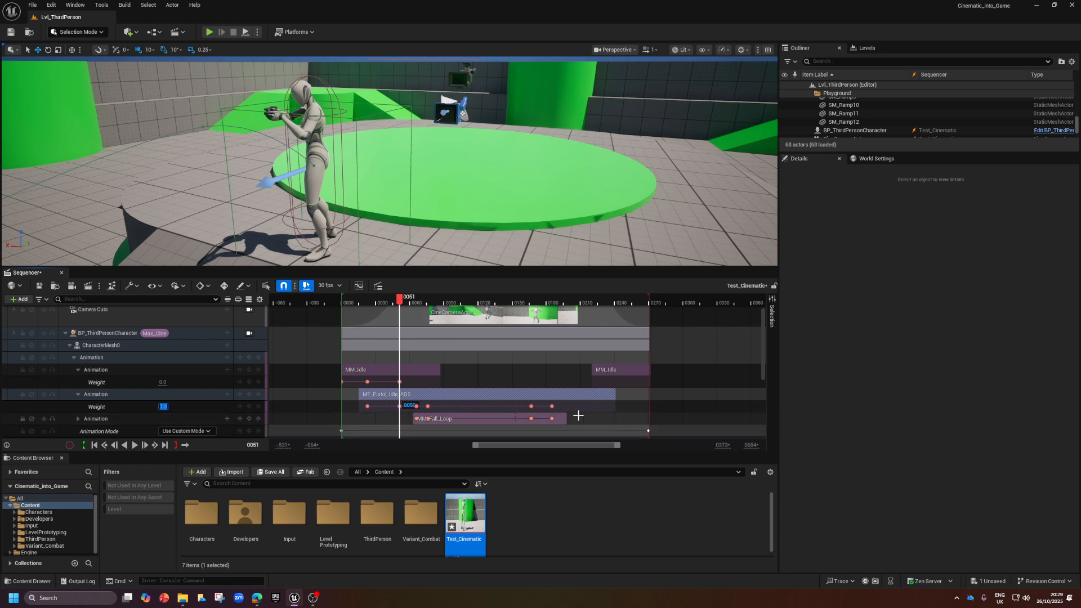
# - Key the animation weights at frame 222, with MM_Idle at 0 and MF_Pistol_Idle_ADS at 1
pyautogui.click(587, 302)
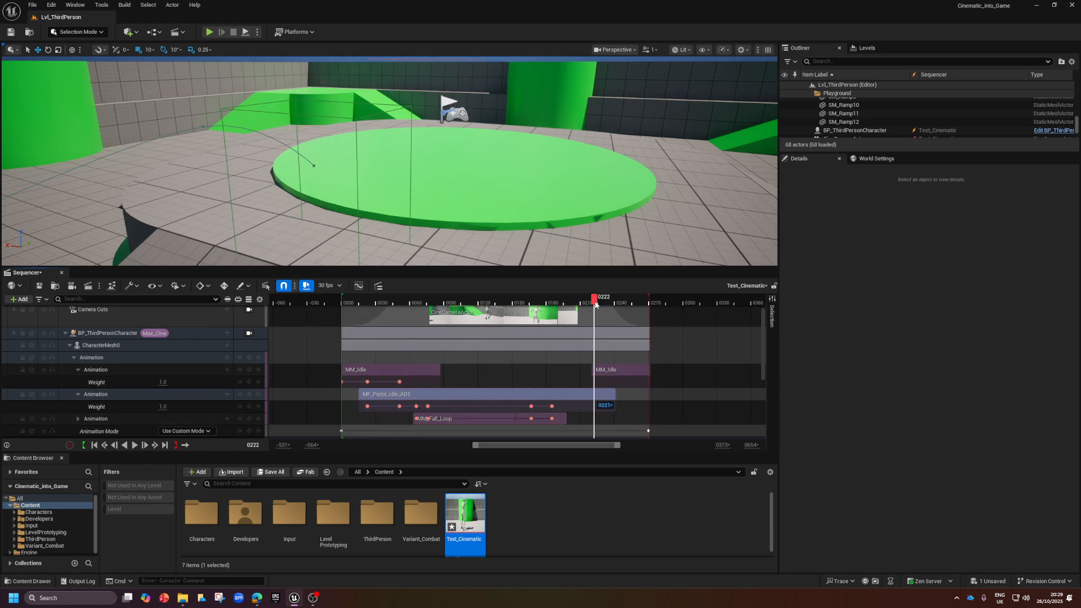
pyautogui.moveTo(394, 169); pyautogui.dragTo(394, 169, button='right')
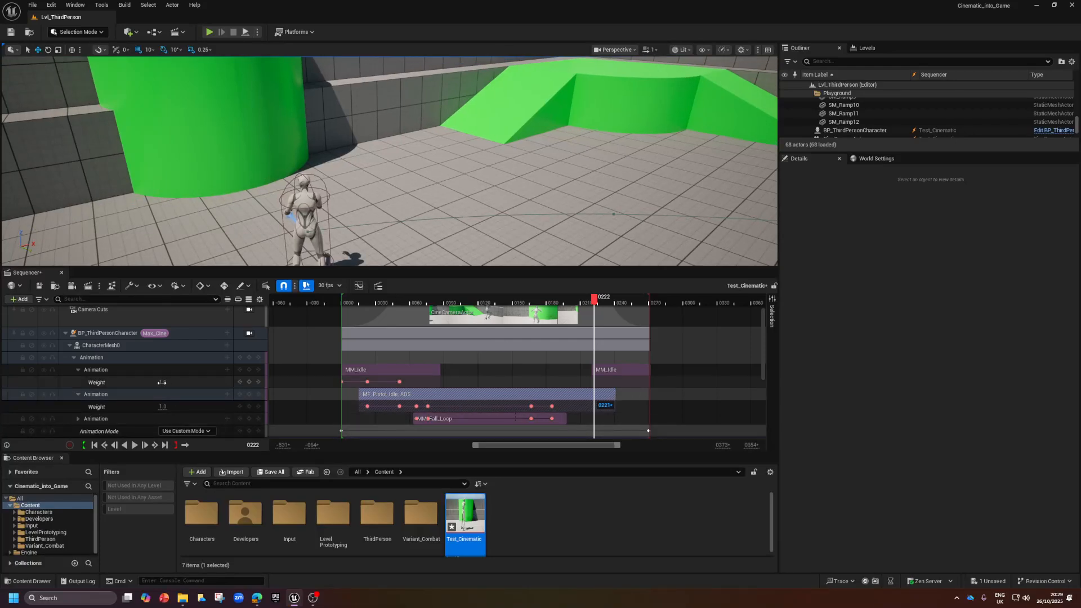
pyautogui.click(249, 406)
pyautogui.click(163, 382)
pyautogui.write('0')
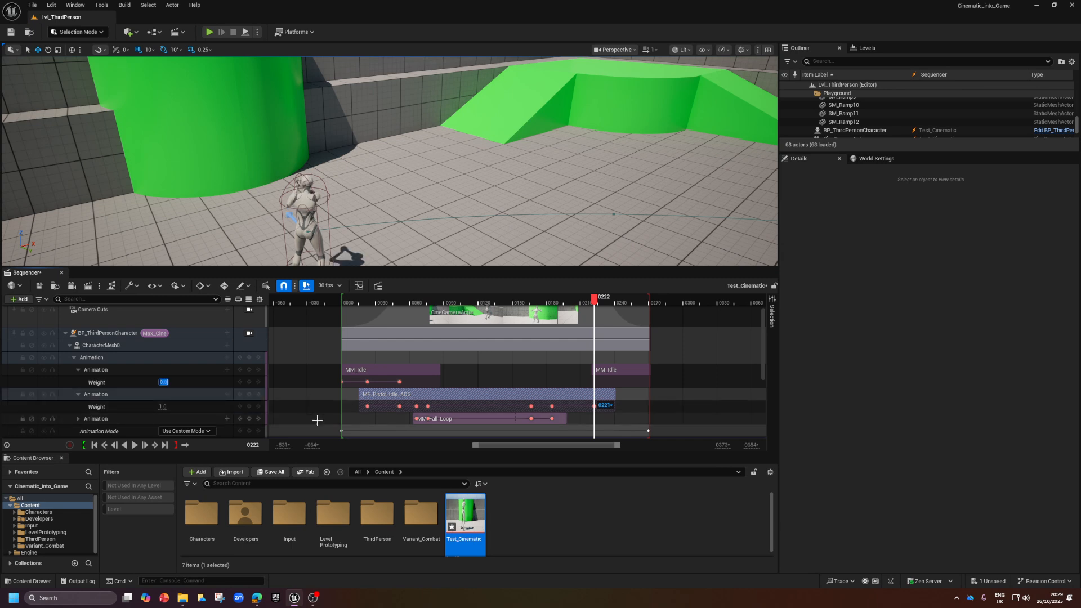
pyautogui.click(248, 382)
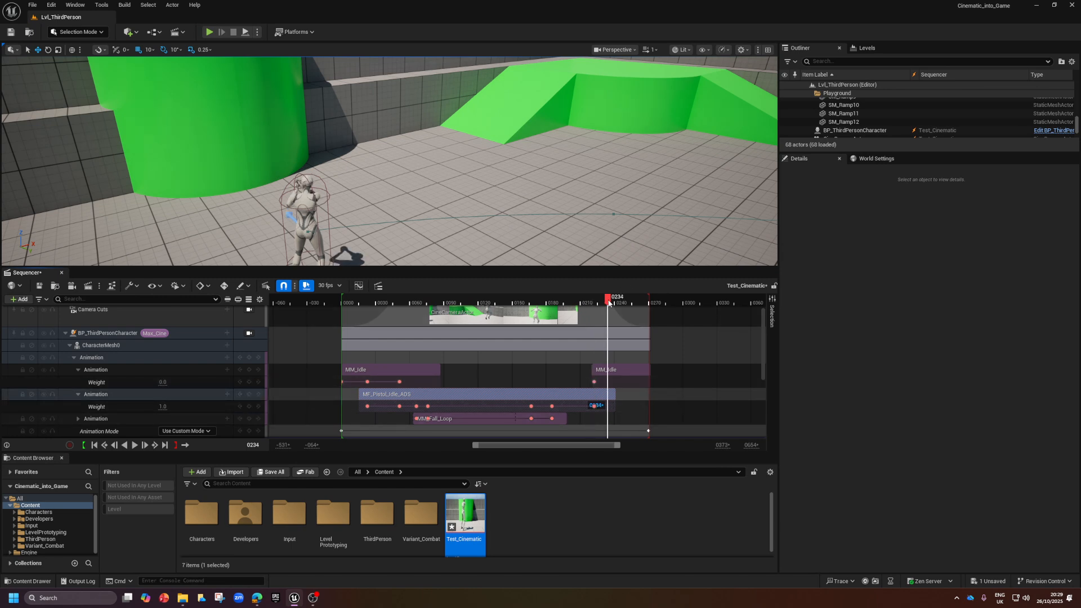
# - Key the animation weights near frame 238, with MM_Idle at 1 and MF_Pistol_Idle_ADS at 0
pyautogui.click(162, 382)
pyautogui.write('1')
pyautogui.press('Return')
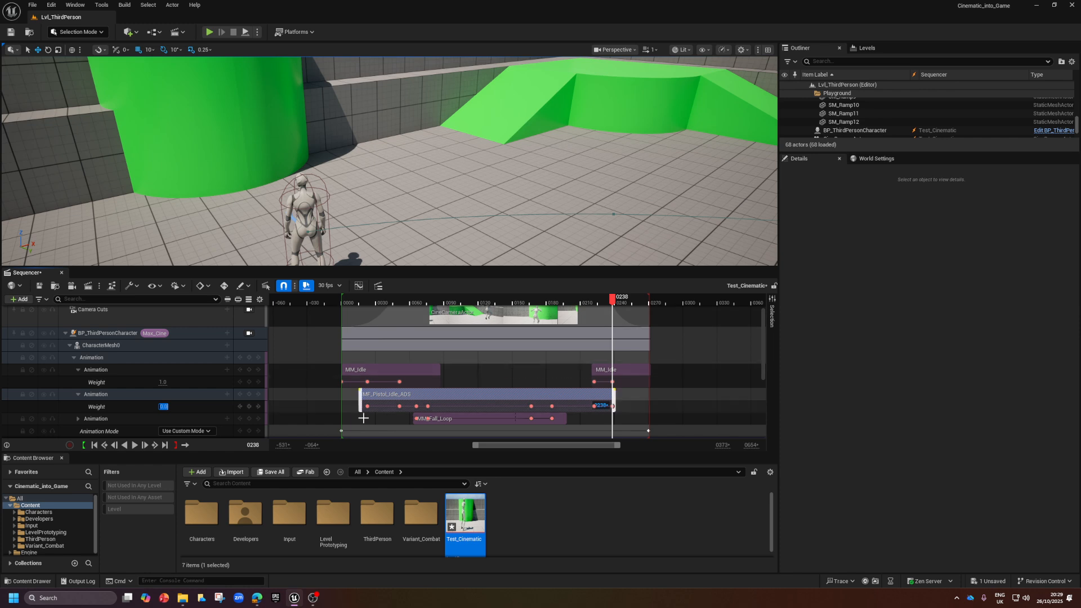
# - Scrub through the sequence to check the character's landing and the blend from pistol pose back to idle
pyautogui.moveTo(614, 303); pyautogui.dragTo(623, 324)
pyautogui.moveTo(394, 169); pyautogui.dragTo(349, 175, button='right')
pyautogui.moveTo(545, 174)
pyautogui.mouseDown(button='right')
pyautogui.moveTo(529, 169)
pyautogui.moveTo(545, 174)
pyautogui.mouseUp(button='right')
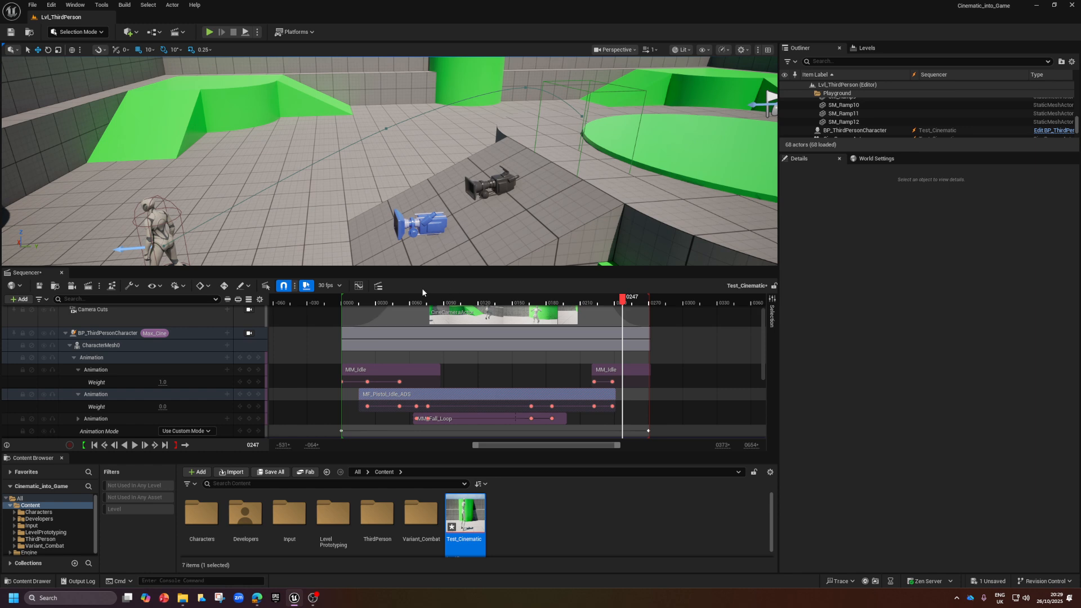
pyautogui.click(347, 301)
pyautogui.moveTo(347, 301); pyautogui.dragTo(567, 306)
pyautogui.moveTo(532, 134); pyautogui.dragTo(518, 141, button='right')
pyautogui.click(271, 162)
pyautogui.moveTo(265, 169); pyautogui.dragTo(249, 180)
pyautogui.hotkey('ctrl', 'z')
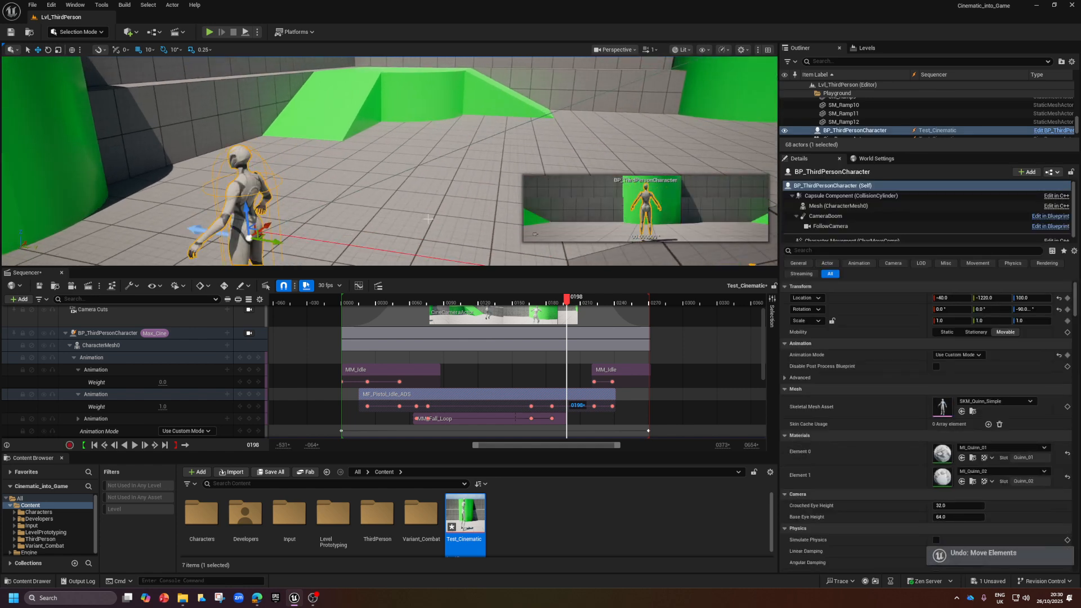
# - Key the character's Z location at 80 on its transform track at frame 248
pyautogui.moveTo(587, 302); pyautogui.dragTo(639, 297)
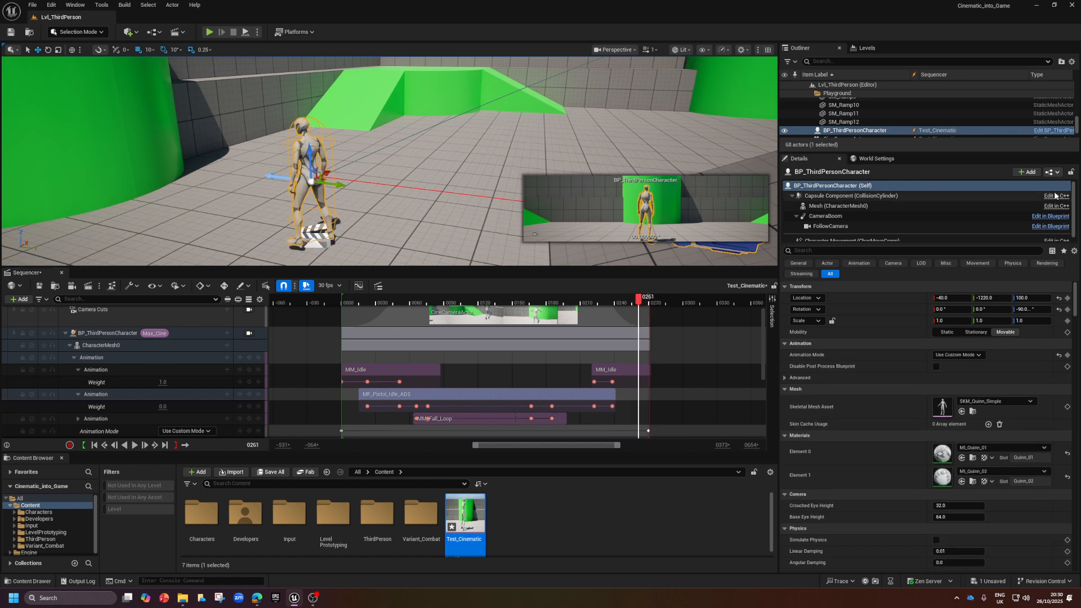
pyautogui.scroll(-3, 141, 383)
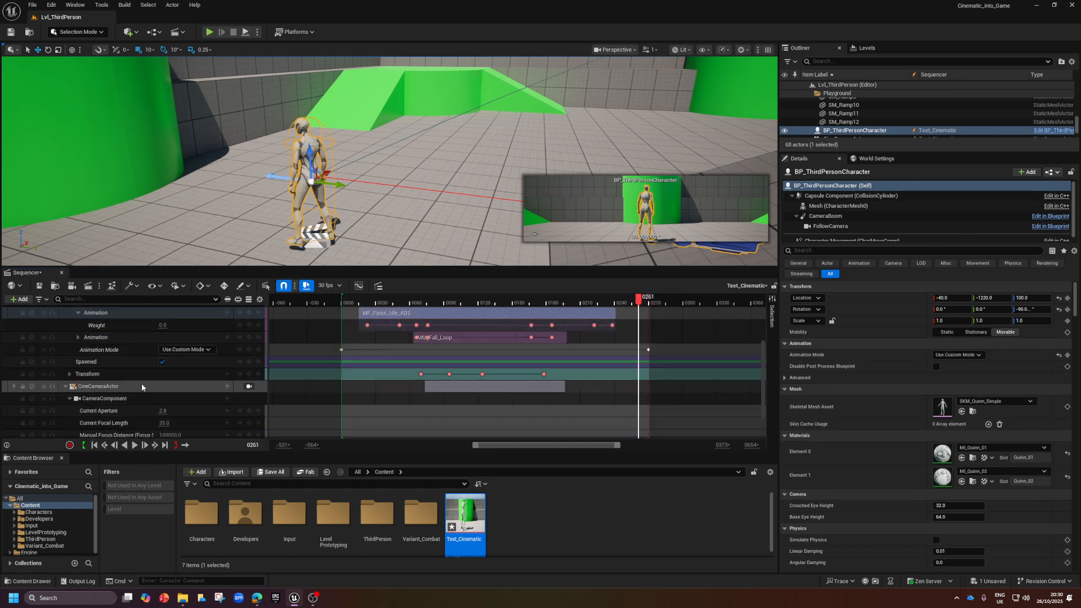
pyautogui.click(70, 374)
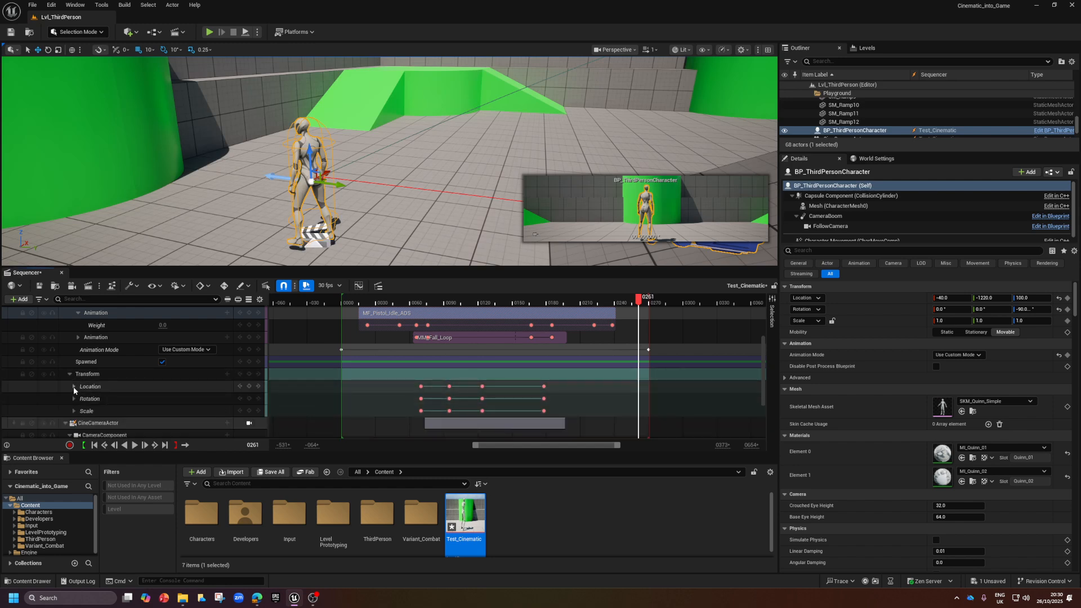
pyautogui.click(74, 386)
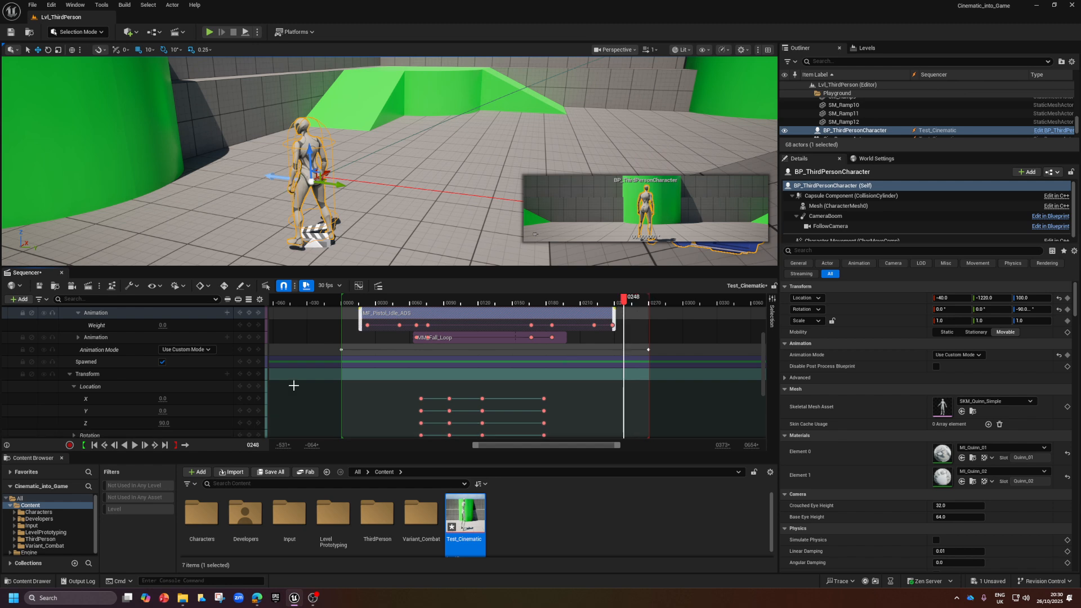
pyautogui.click(163, 423)
pyautogui.write('80')
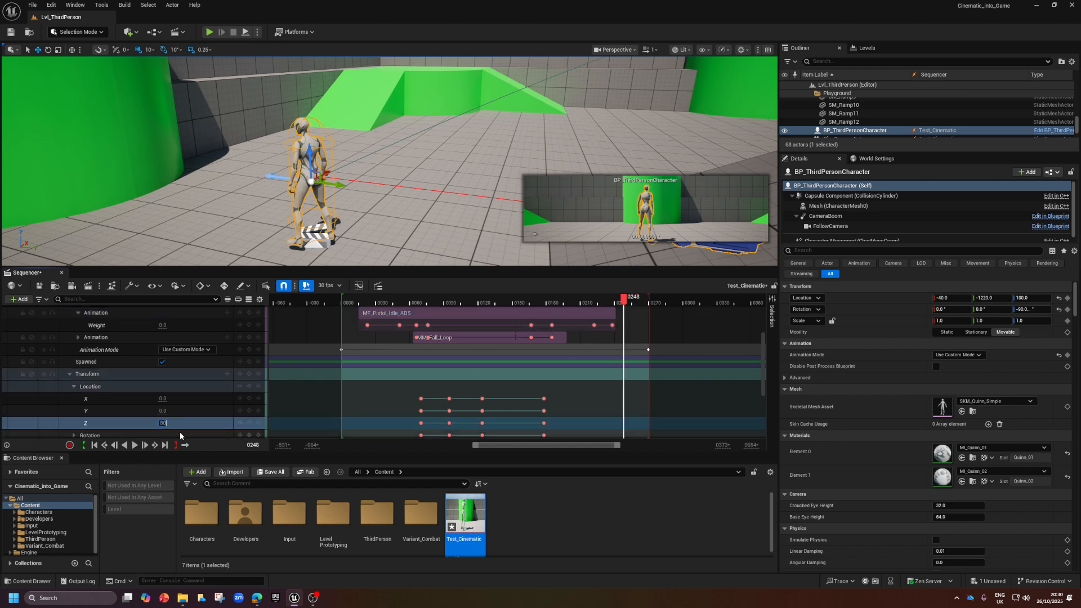
pyautogui.press('Return')
# - Move the new Z location key back to frame 178, onto the last transform key, and scrub through the motion to check it
pyautogui.moveTo(623, 307); pyautogui.dragTo(575, 423)
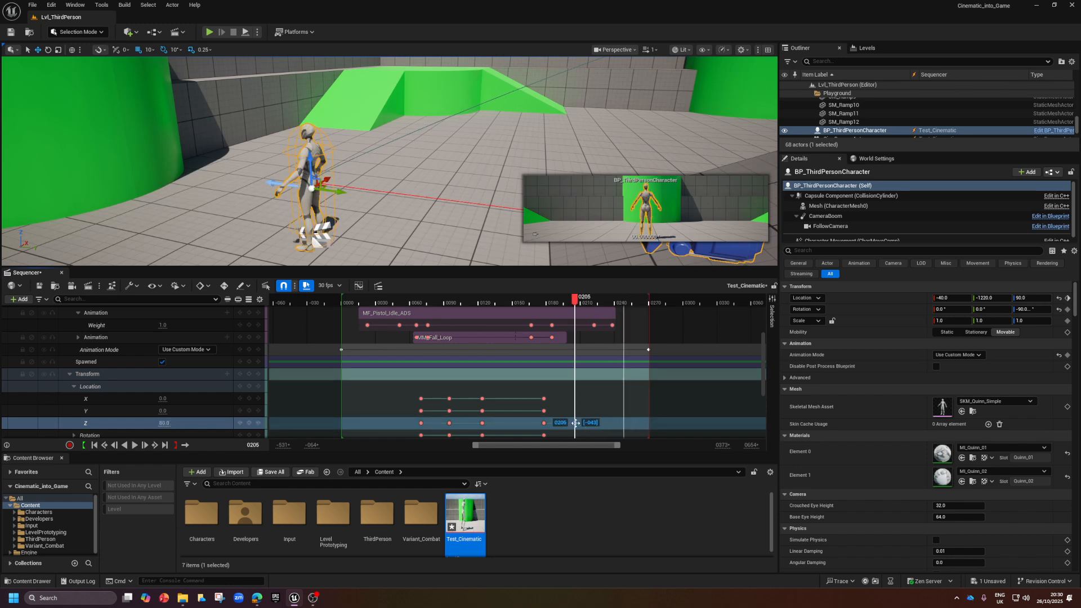
pyautogui.click(544, 422)
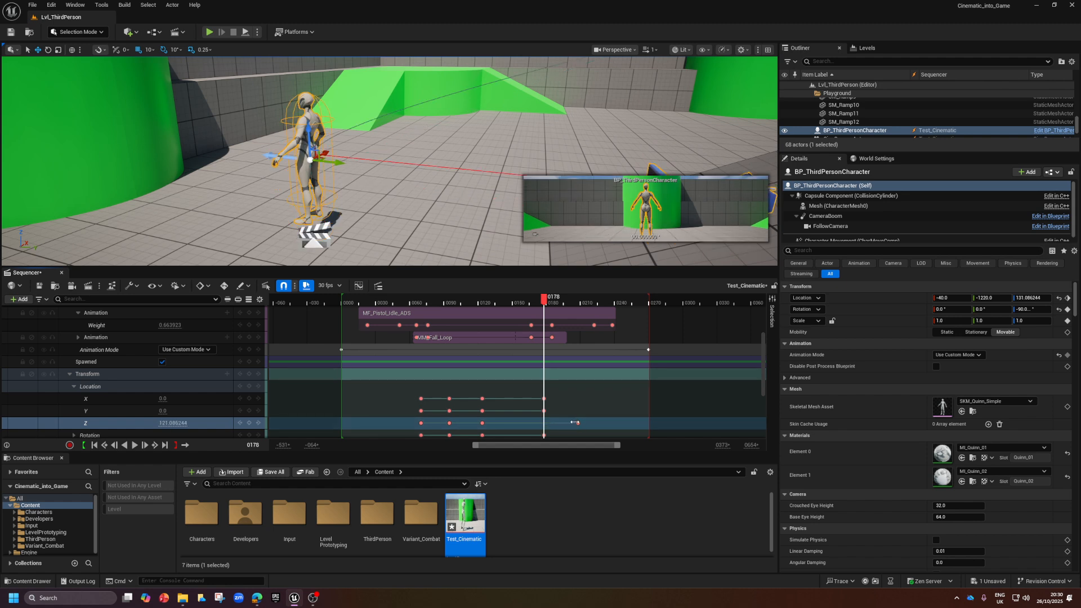
pyautogui.moveTo(577, 423); pyautogui.dragTo(544, 423)
pyautogui.click(539, 301)
pyautogui.moveTo(540, 302); pyautogui.dragTo(364, 334)
pyautogui.press('f')
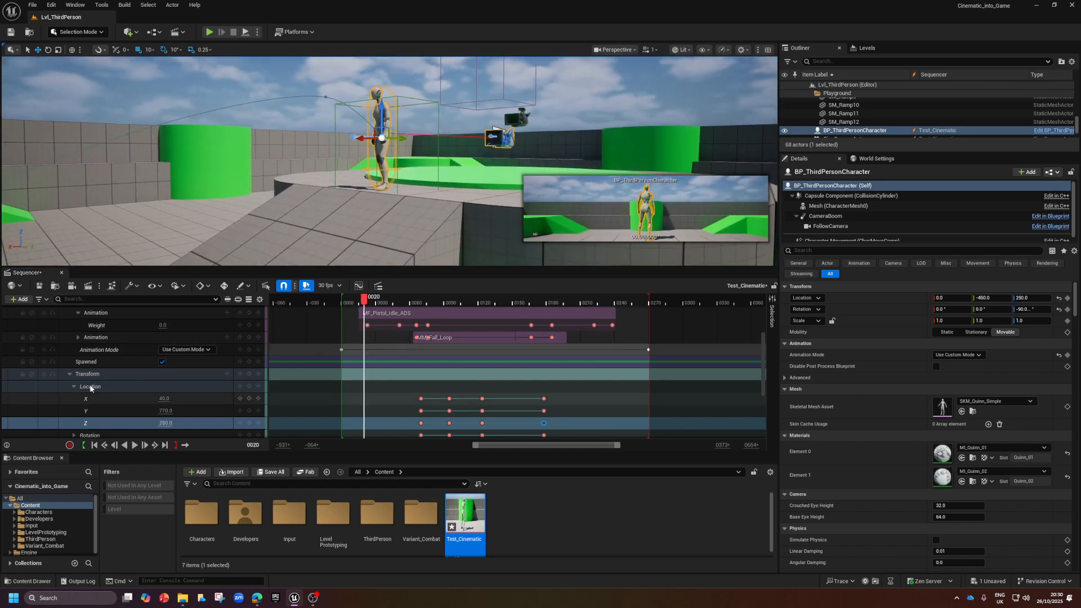
# - Collapse the character's location channels, save Test_Cinematic and close the sequence editor
pyautogui.click(72, 388)
pyautogui.click(73, 388)
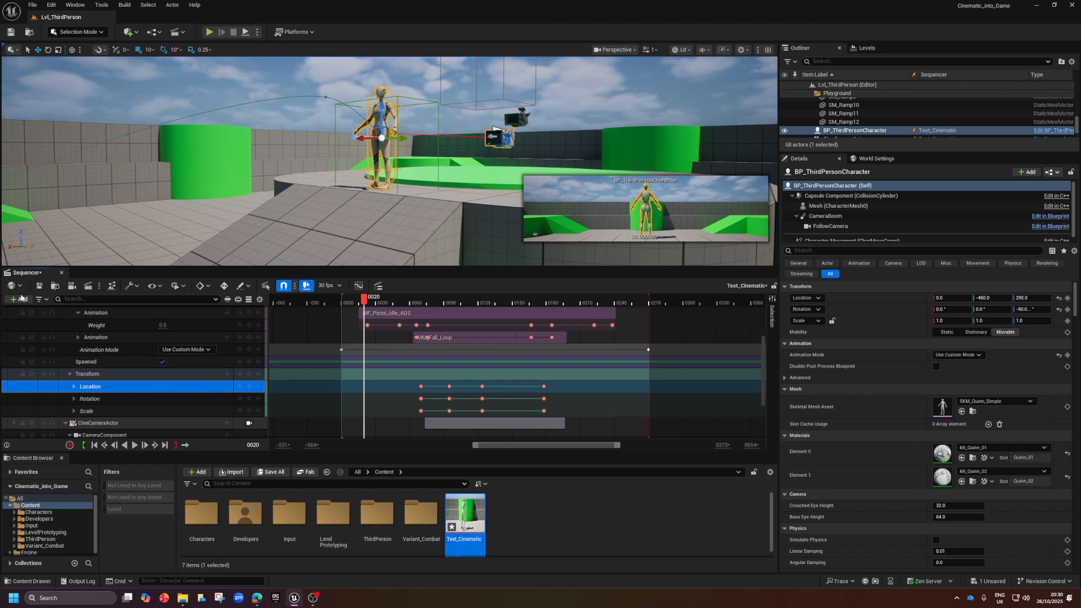
pyautogui.click(39, 286)
pyautogui.scroll(3, 68, 326)
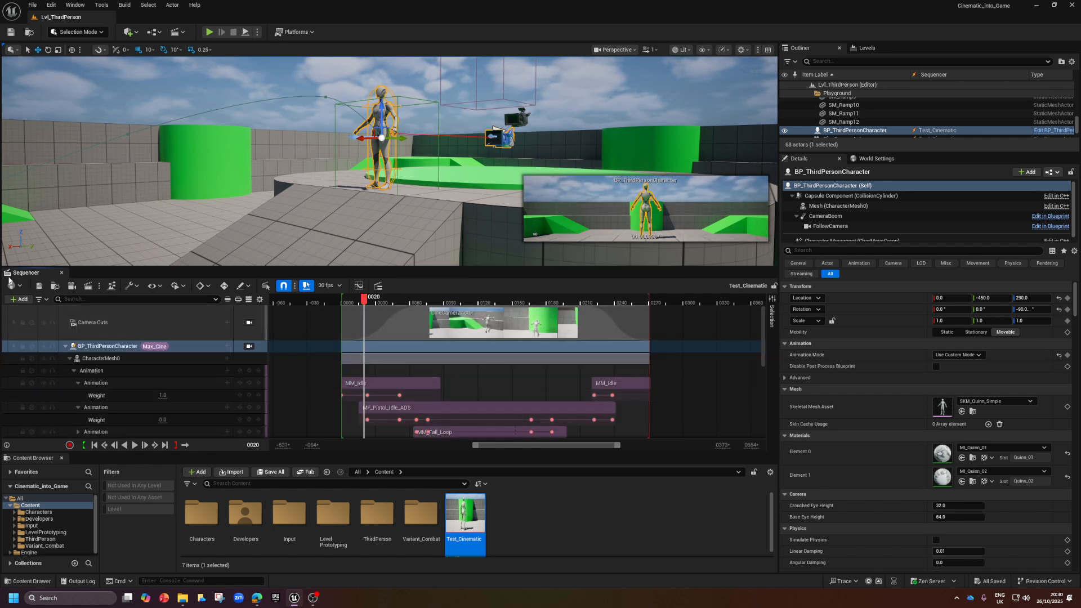
pyautogui.click(61, 273)
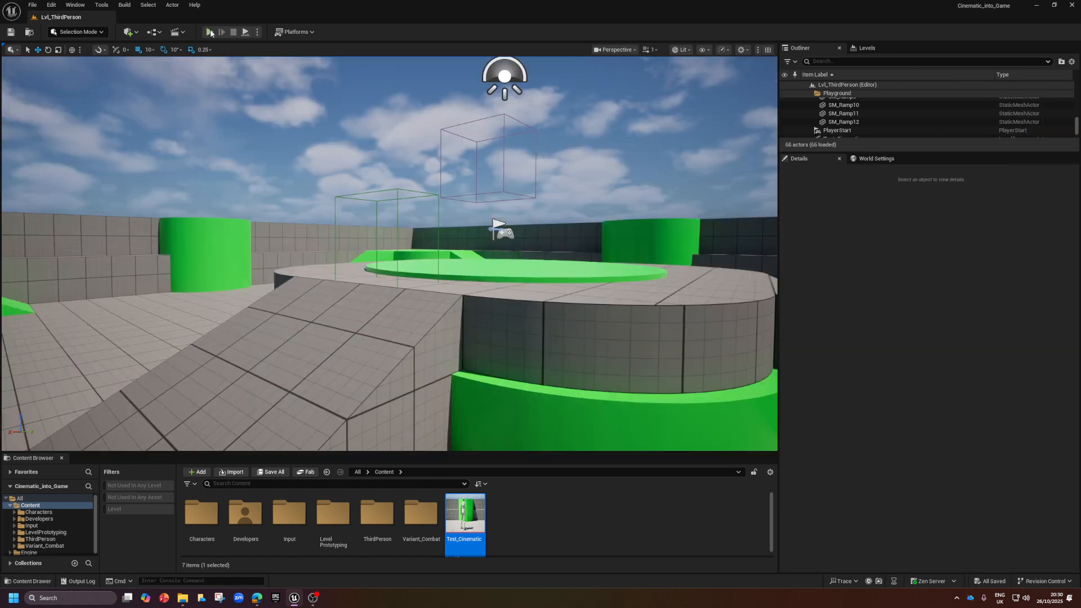
# - Play-test the level by running the character into the cinematic, watch the return to gameplay, and stop the session
pyautogui.click(209, 32)
pyautogui.press('w')
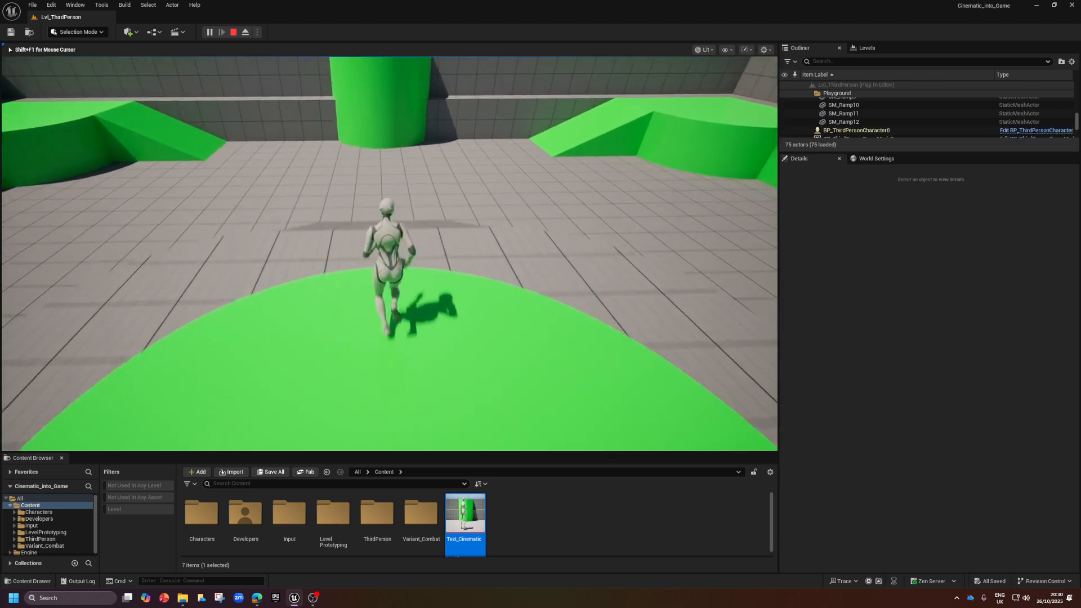
pyautogui.press('w')
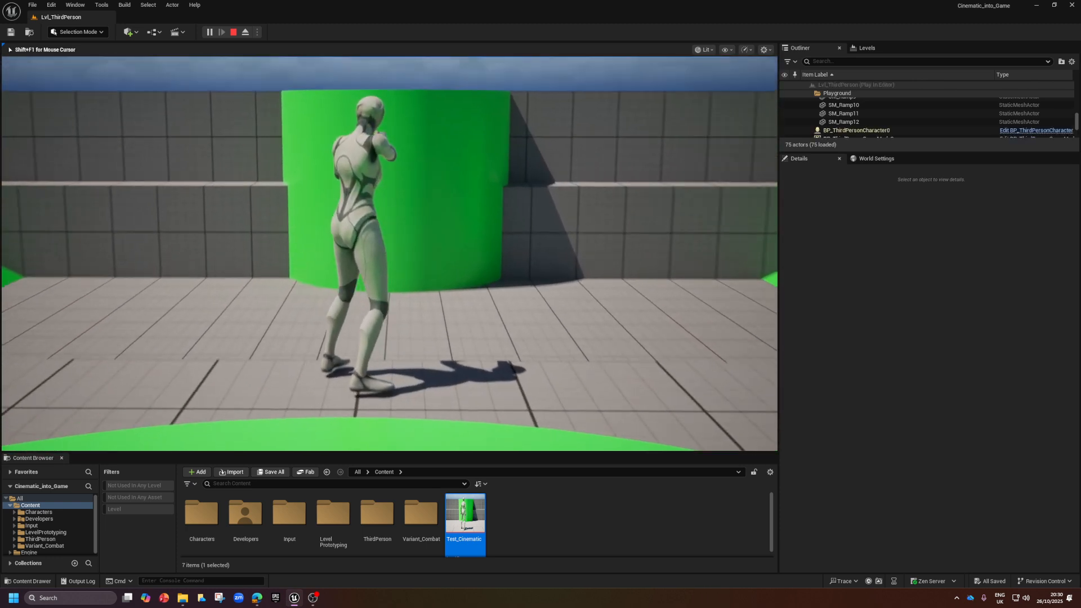
pyautogui.press('w')
pyautogui.press('space')
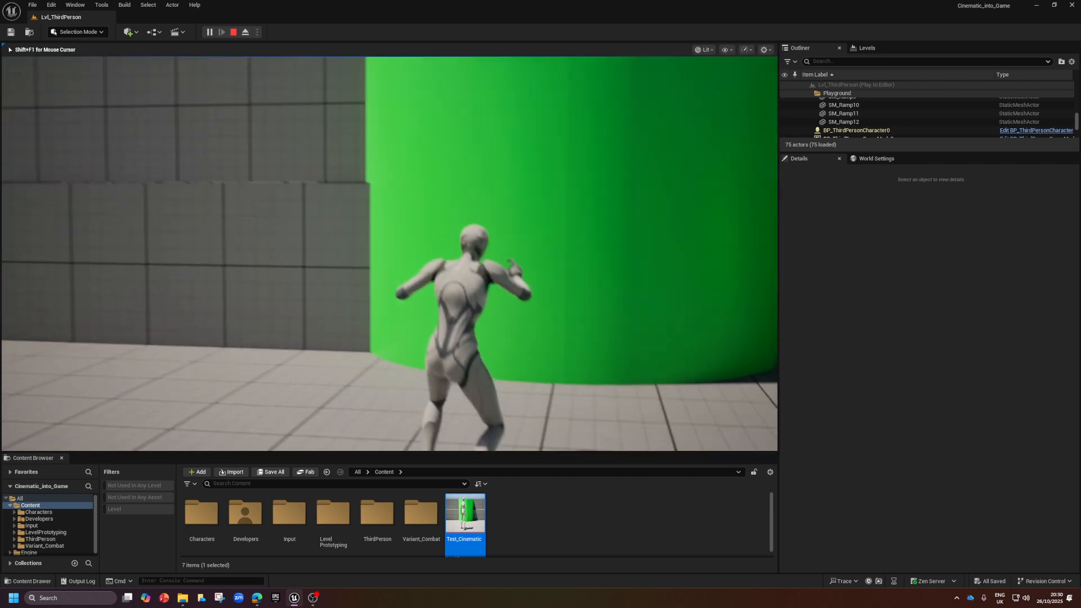
pyautogui.press('w')
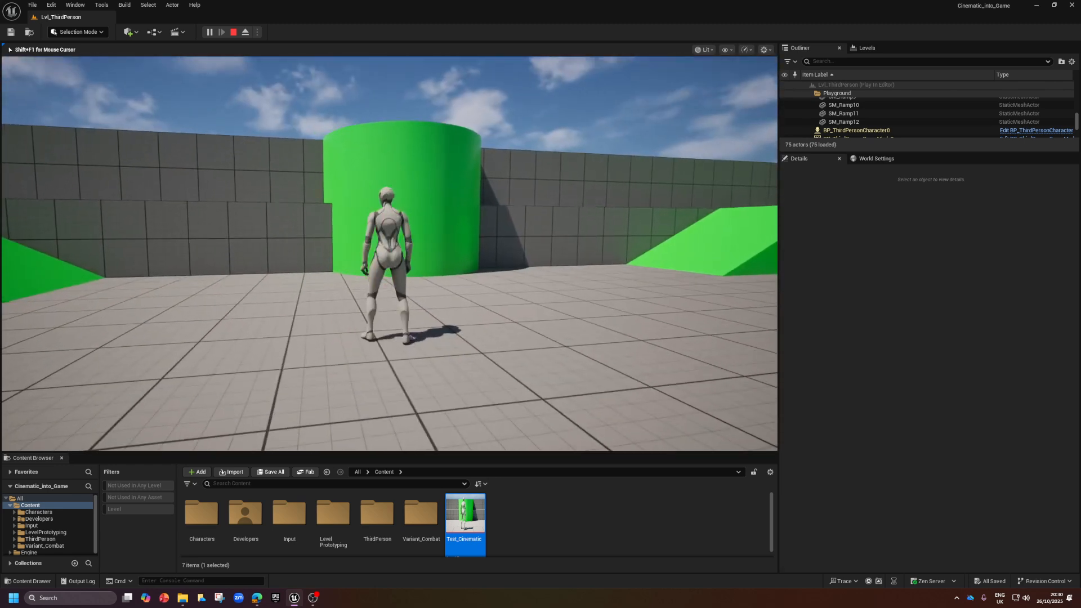
pyautogui.press('Escape')
# - Reopen the Test_Cinematic sequence and add a short ease-out to the end of the second MM_Idle piece
pyautogui.doubleClick(464, 516)
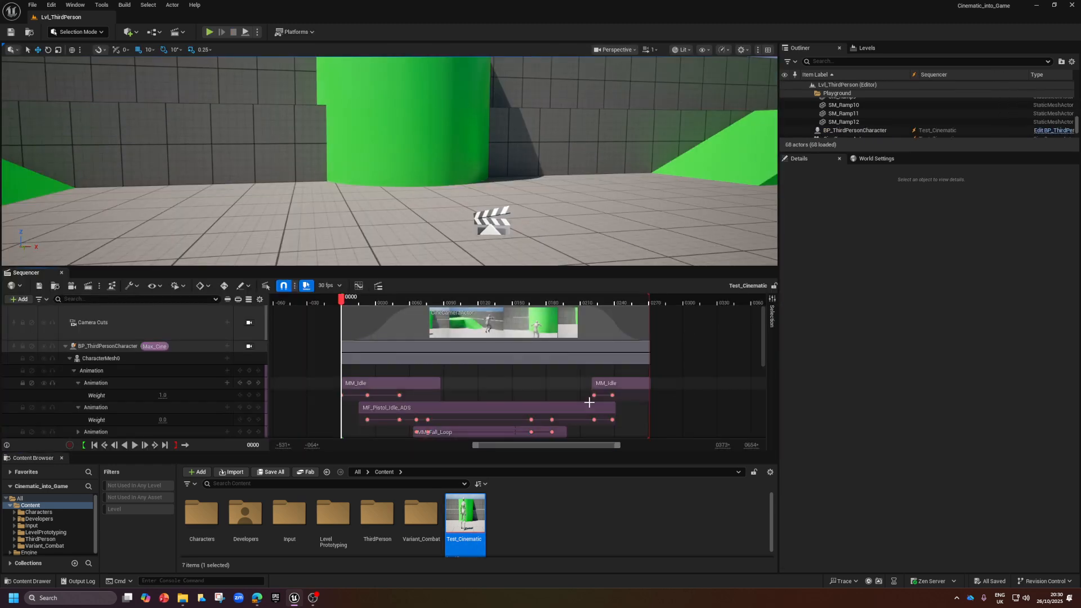
pyautogui.click(624, 384)
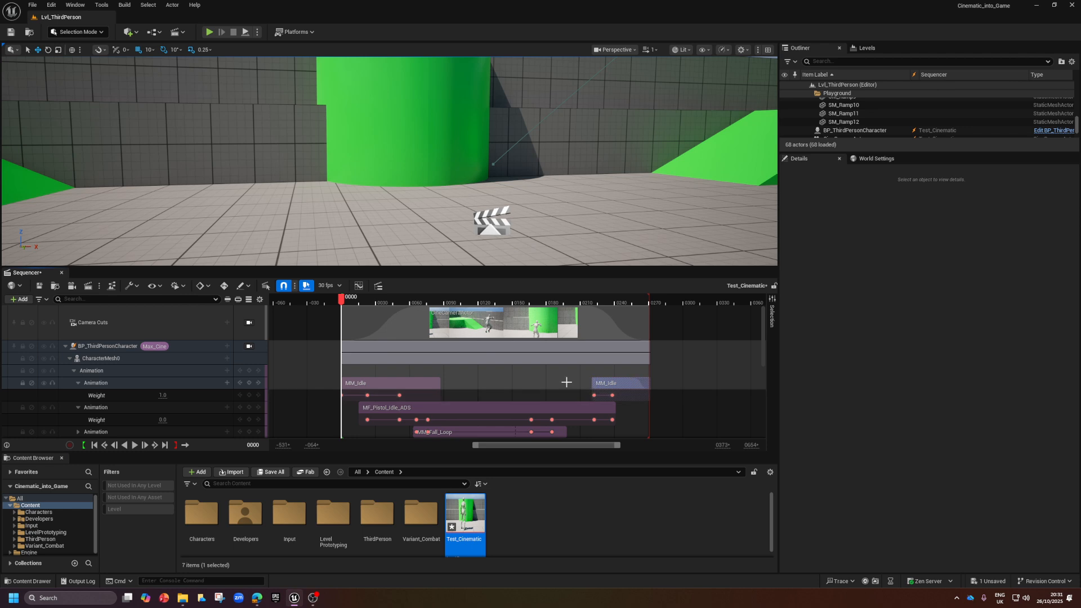
# - Review the character's tracks in the sequence and select BP_ThirdPersonCharacter in the level
pyautogui.scroll(-5, 187, 395)
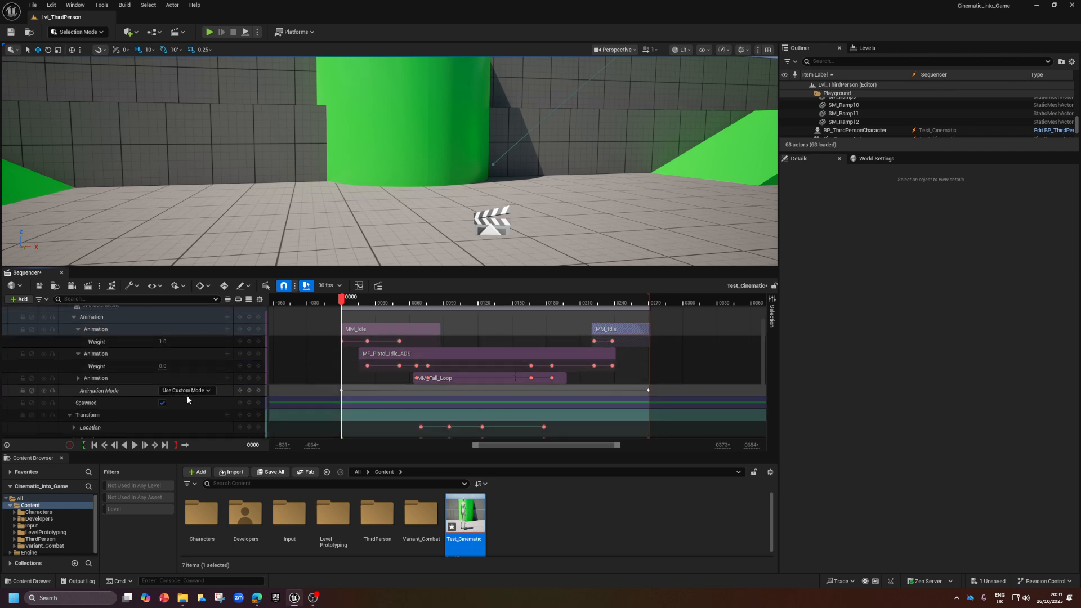
pyautogui.scroll(-2, 187, 396)
pyautogui.scroll(2, 180, 398)
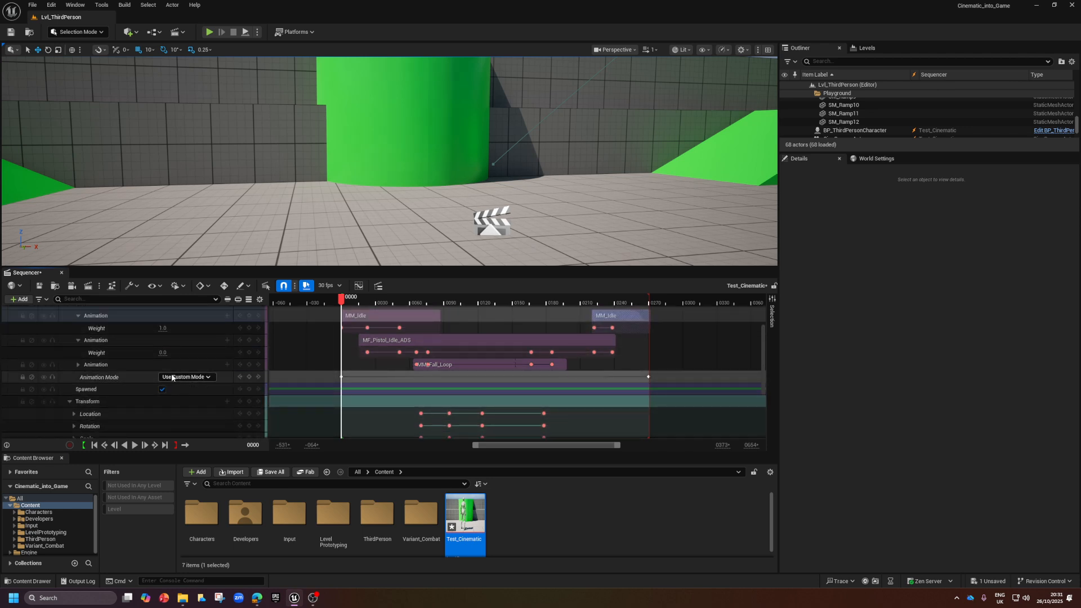
pyautogui.moveTo(293, 197); pyautogui.dragTo(503, 217, button='right')
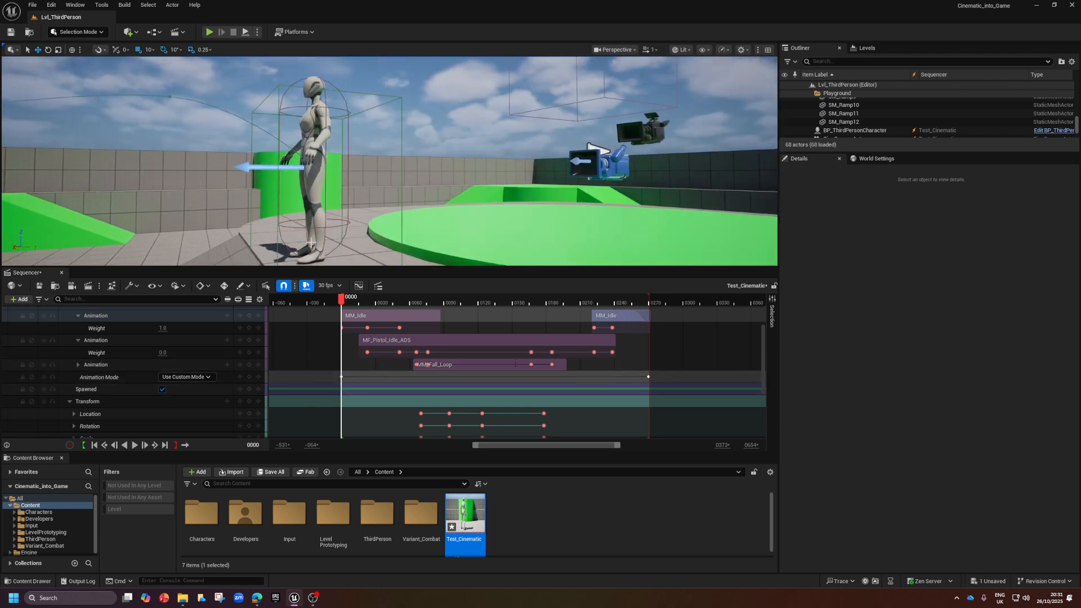
pyautogui.click(313, 181)
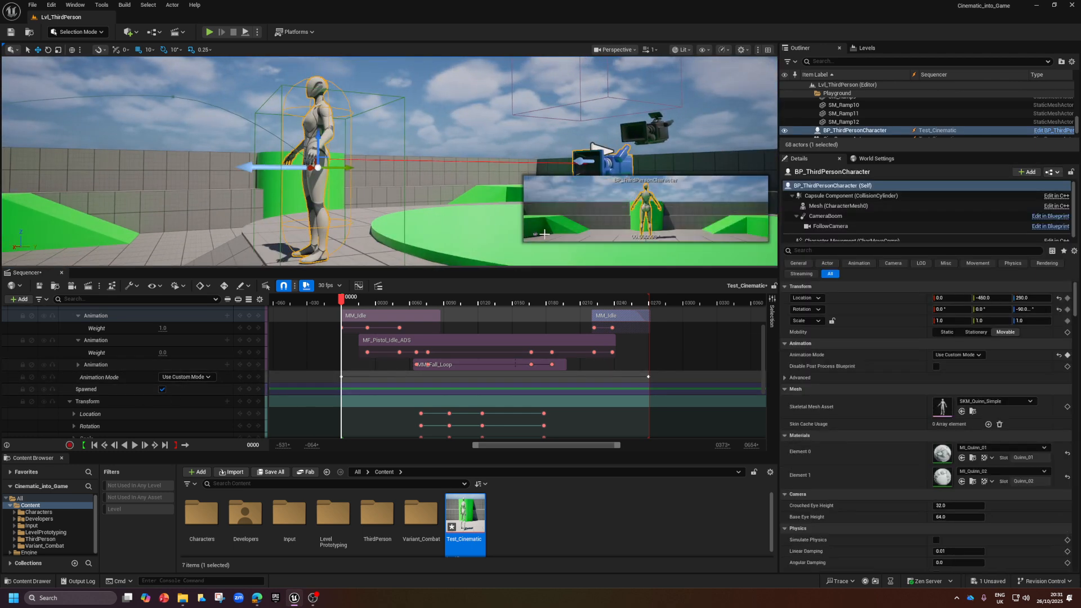
# - Look through the selected character's detail properties for its collision settings
pyautogui.scroll(-6, 884, 389)
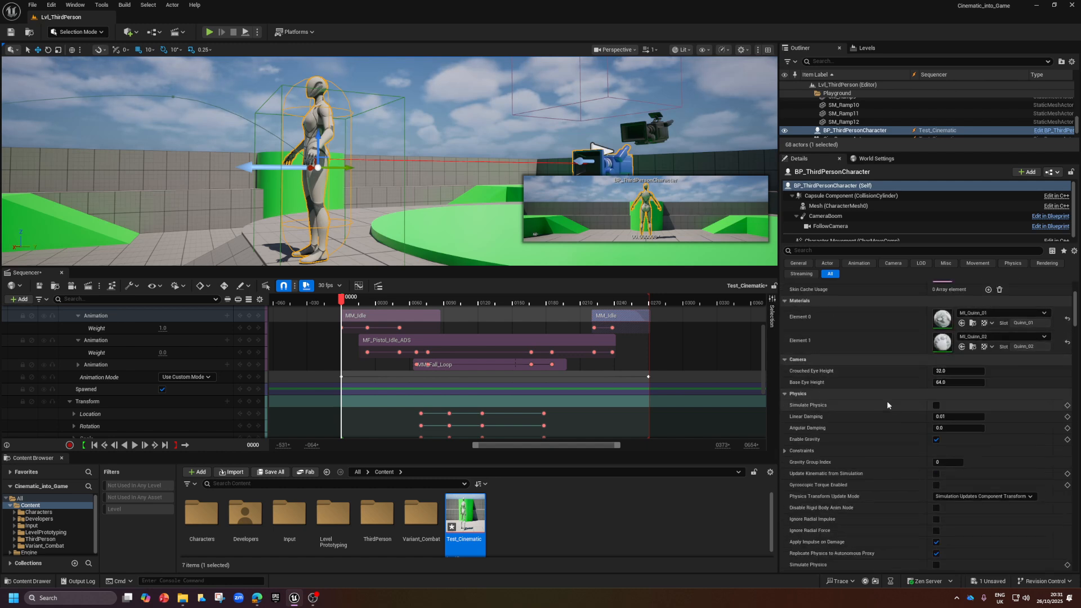
pyautogui.scroll(-6, 881, 387)
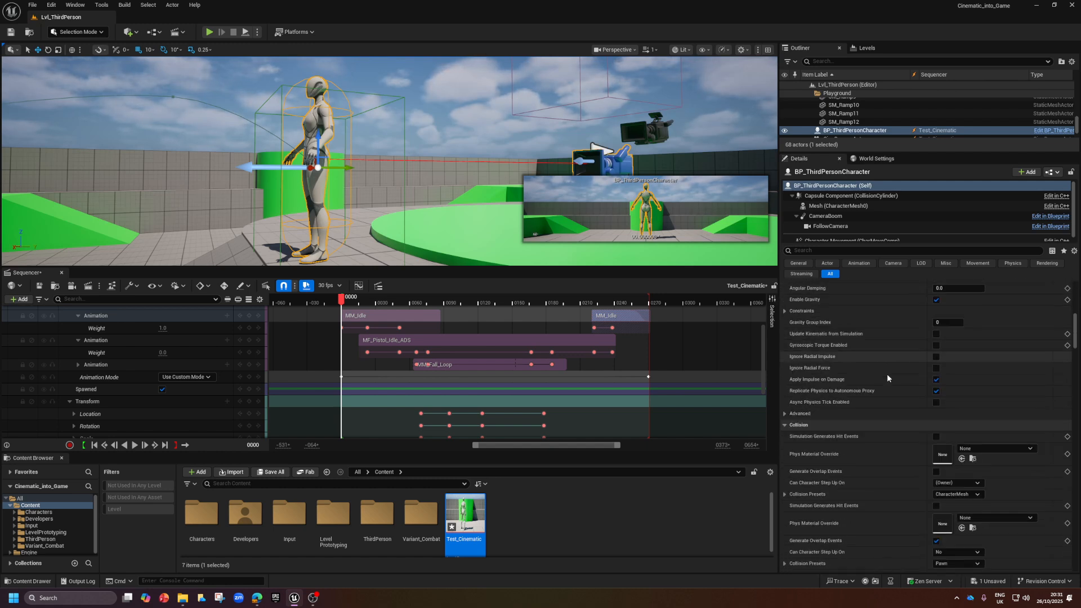
pyautogui.scroll(-8, 914, 390)
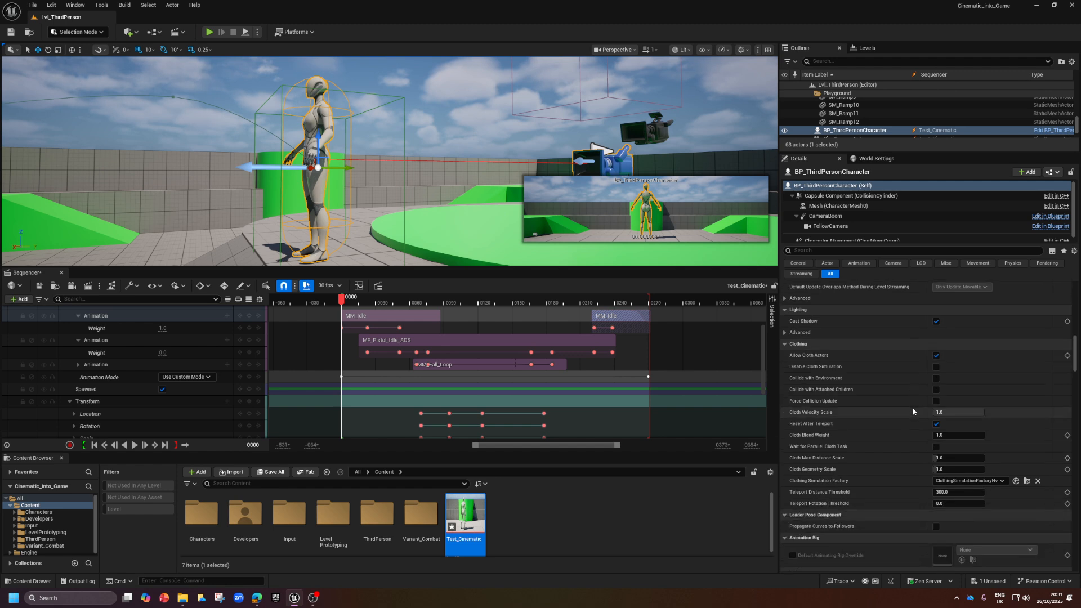
pyautogui.scroll(-8, 912, 406)
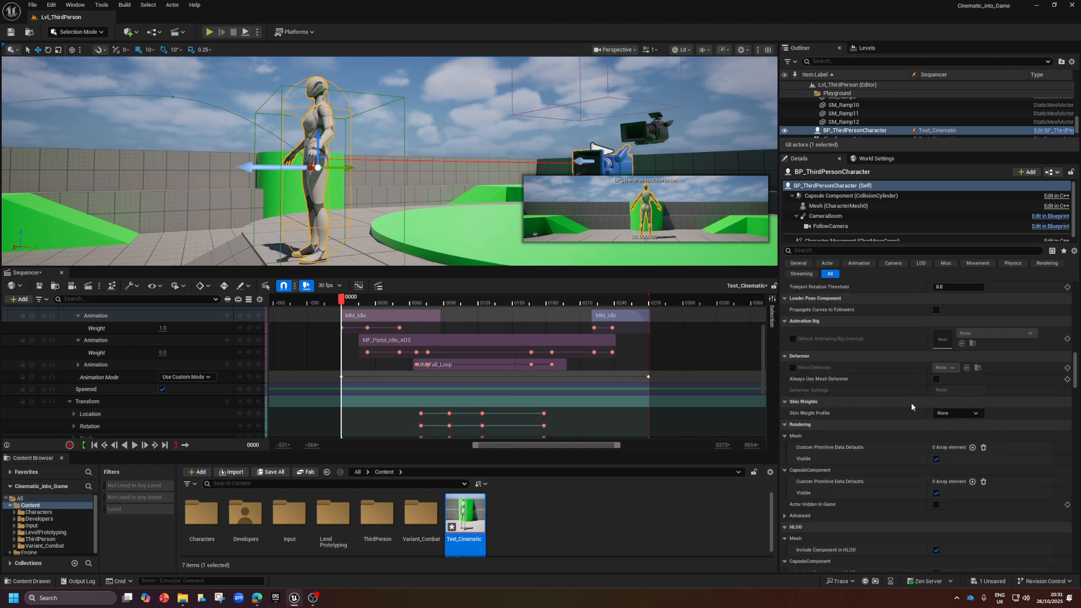
pyautogui.scroll(-8, 911, 401)
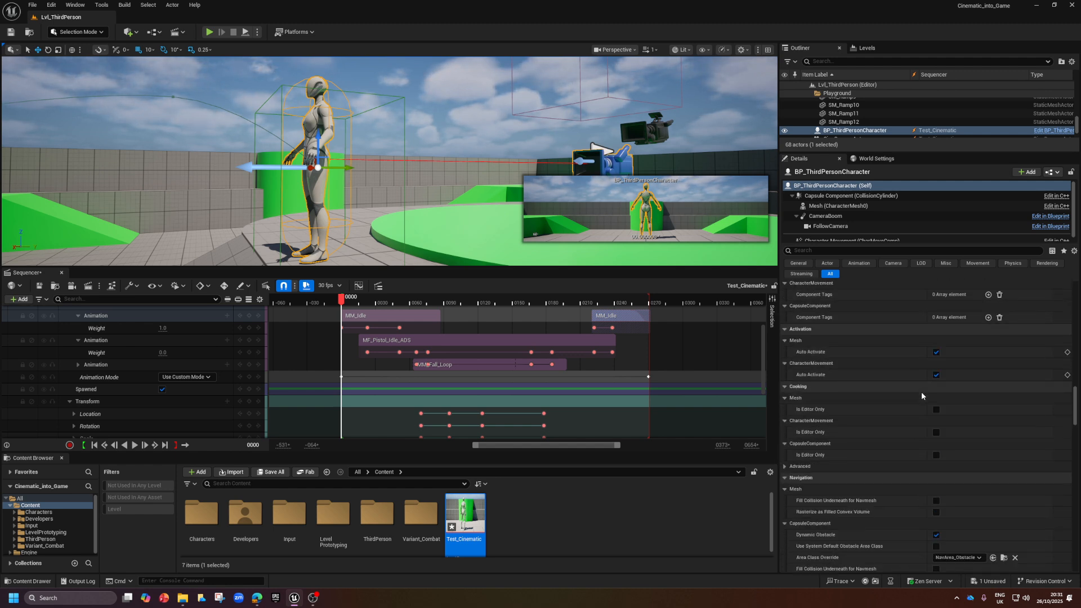
pyautogui.scroll(-8, 923, 406)
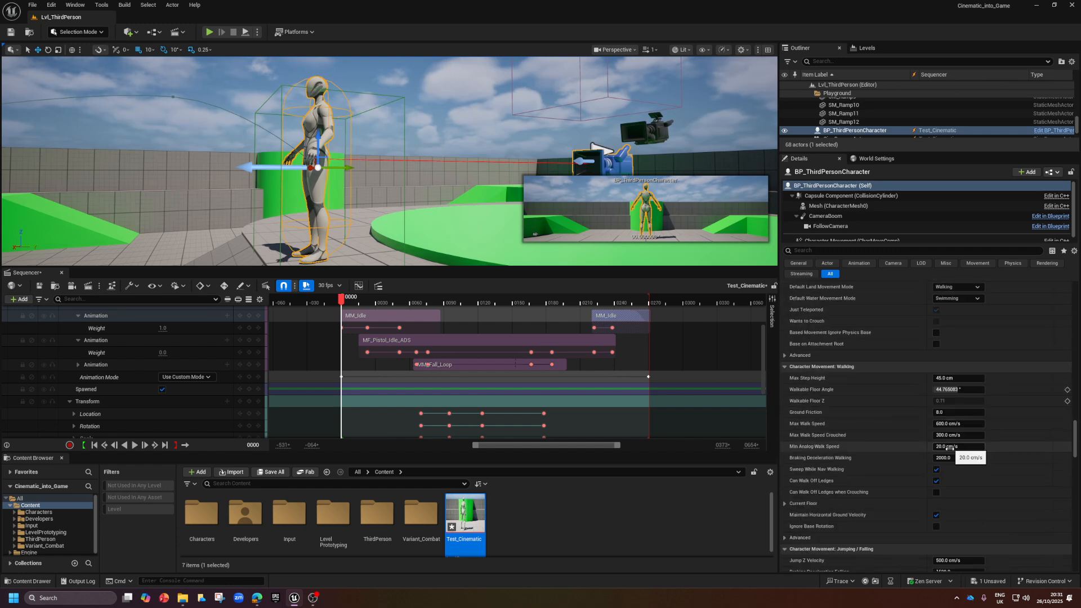
pyautogui.scroll(-8, 952, 450)
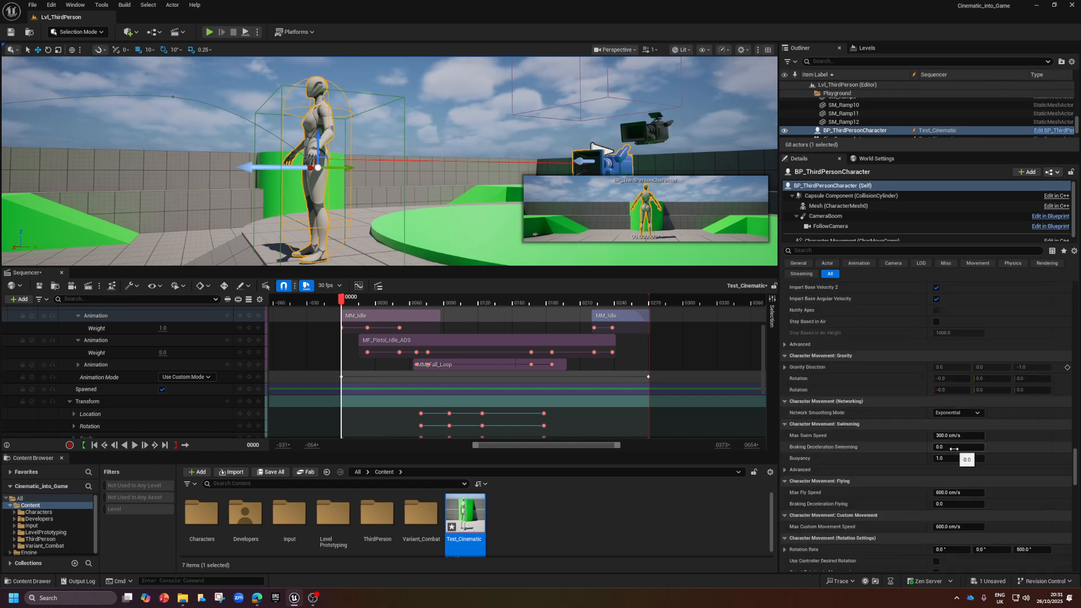
pyautogui.scroll(-8, 956, 449)
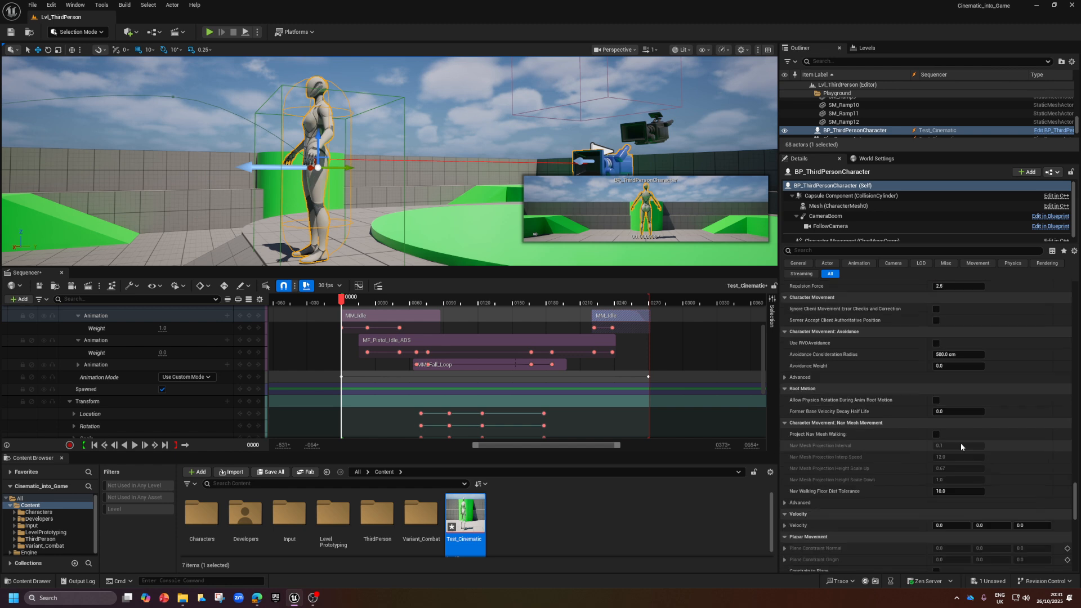
pyautogui.scroll(-10, 961, 445)
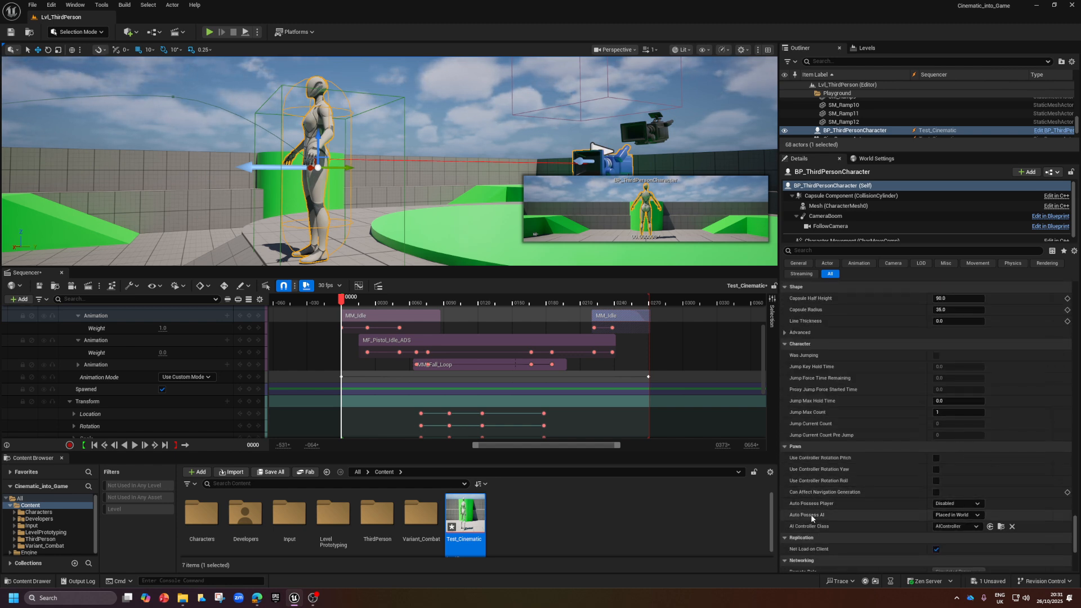
pyautogui.scroll(-5, 819, 499)
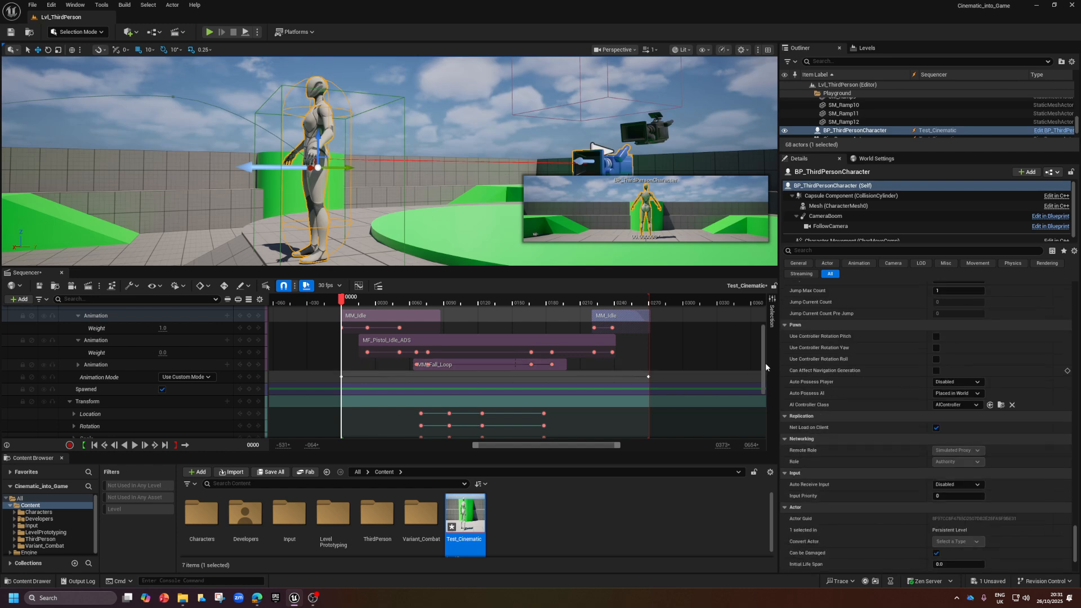
pyautogui.scroll(-4, 901, 462)
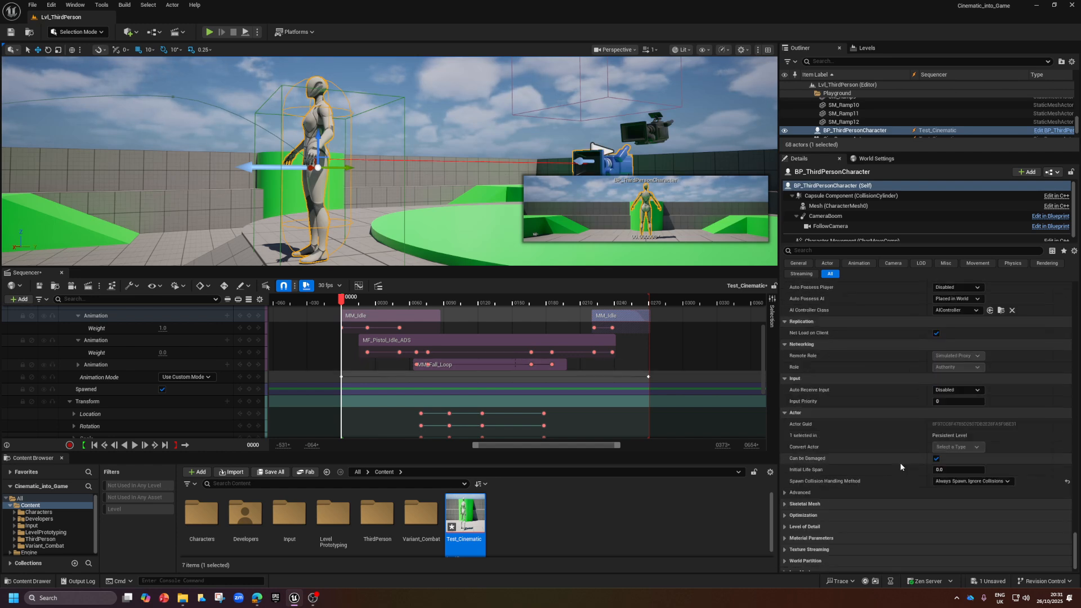
pyautogui.scroll(5, 784, 276)
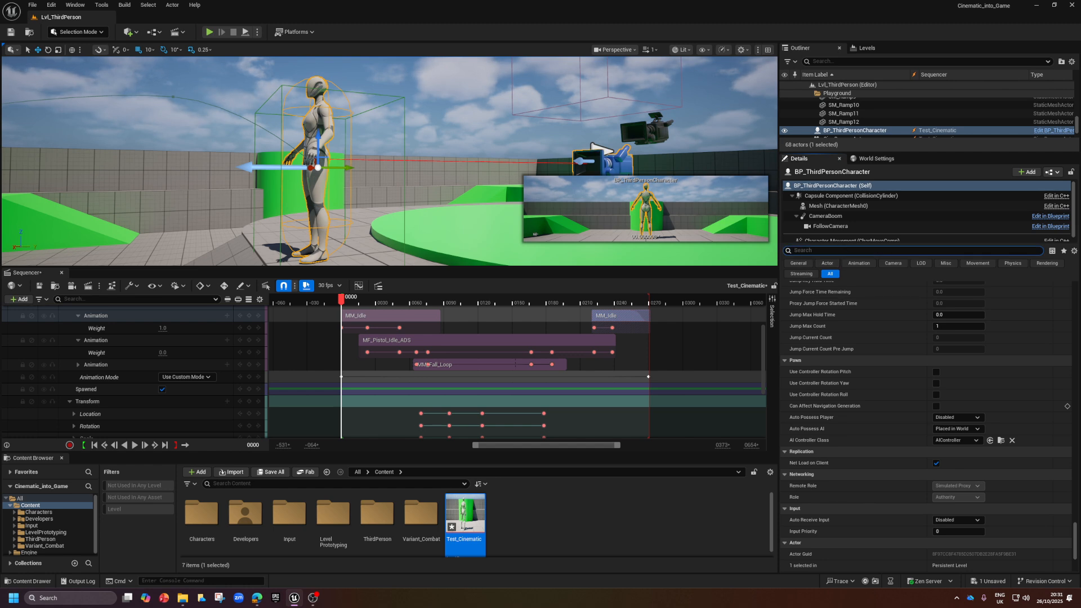
# - Select the character's Capsule Component, expand its Collision Presets and key Collision Enabled in the sequence at frame 0
pyautogui.click(836, 196)
pyautogui.scroll(2, 960, 468)
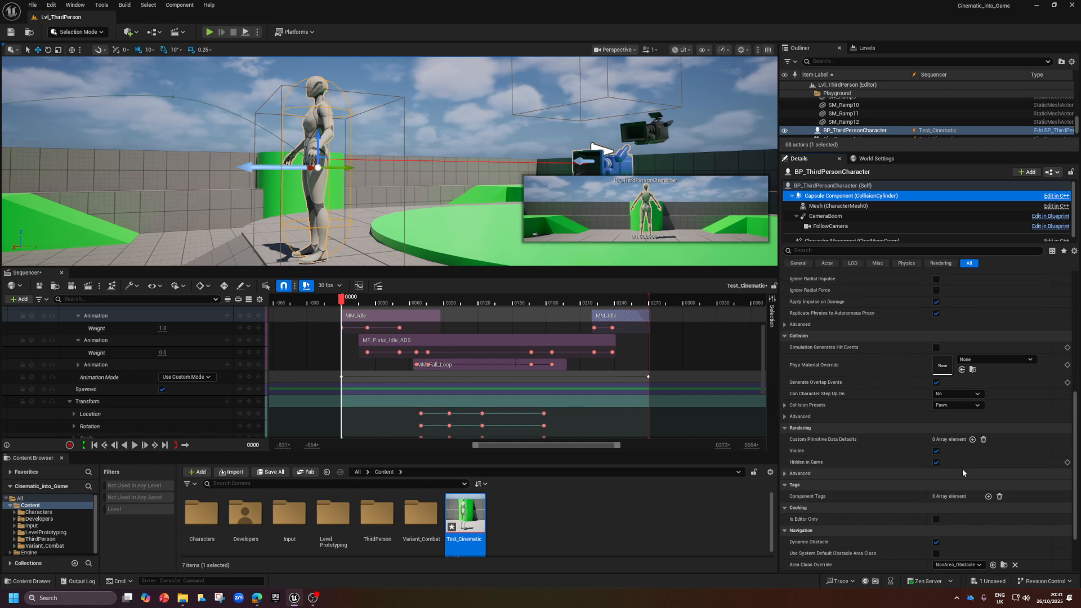
pyautogui.scroll(1, 962, 469)
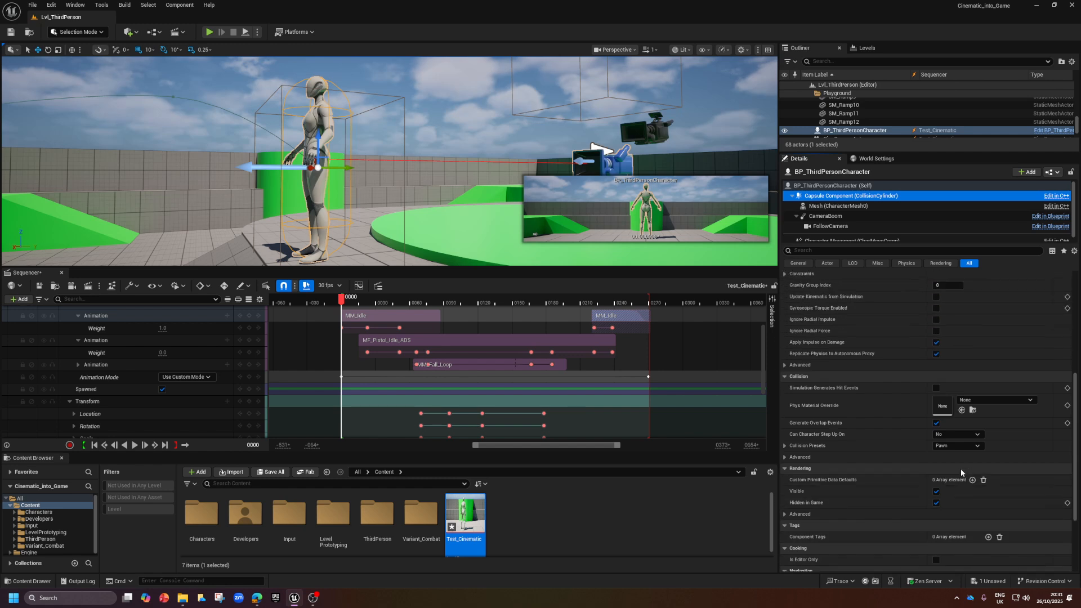
pyautogui.click(785, 446)
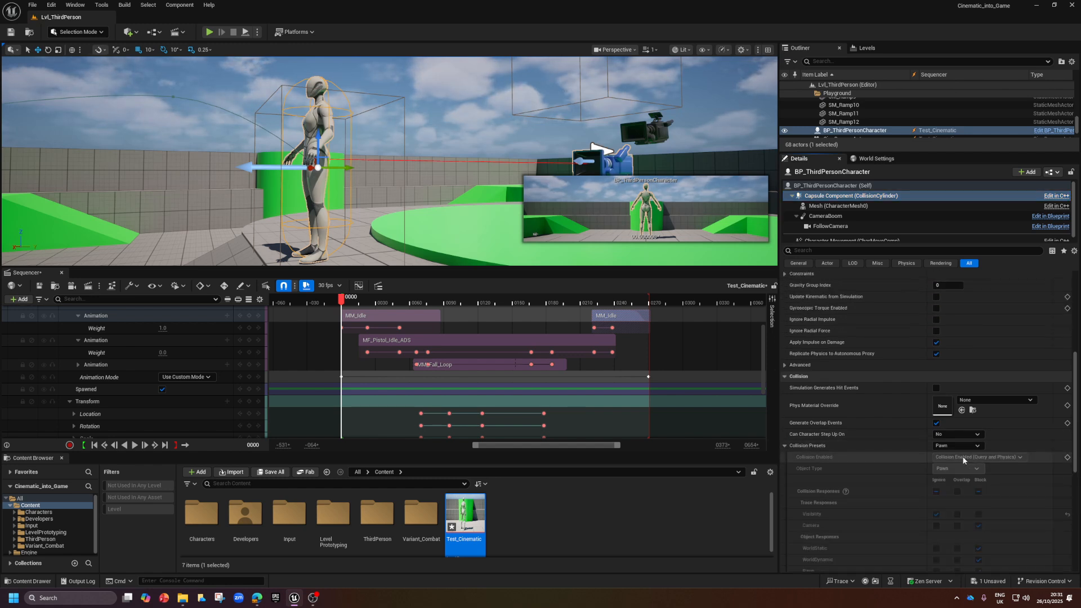
pyautogui.click(1067, 458)
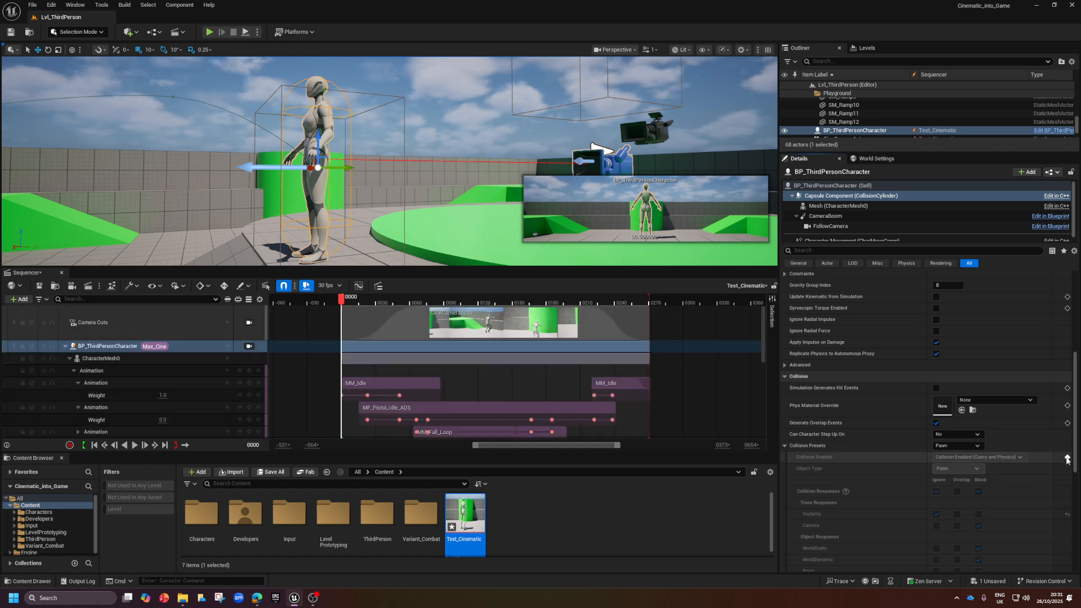
# - Add a second Collision Enabled key to the CollisionCylinder track at the sequence's end, frame 270
pyautogui.scroll(-2, 125, 404)
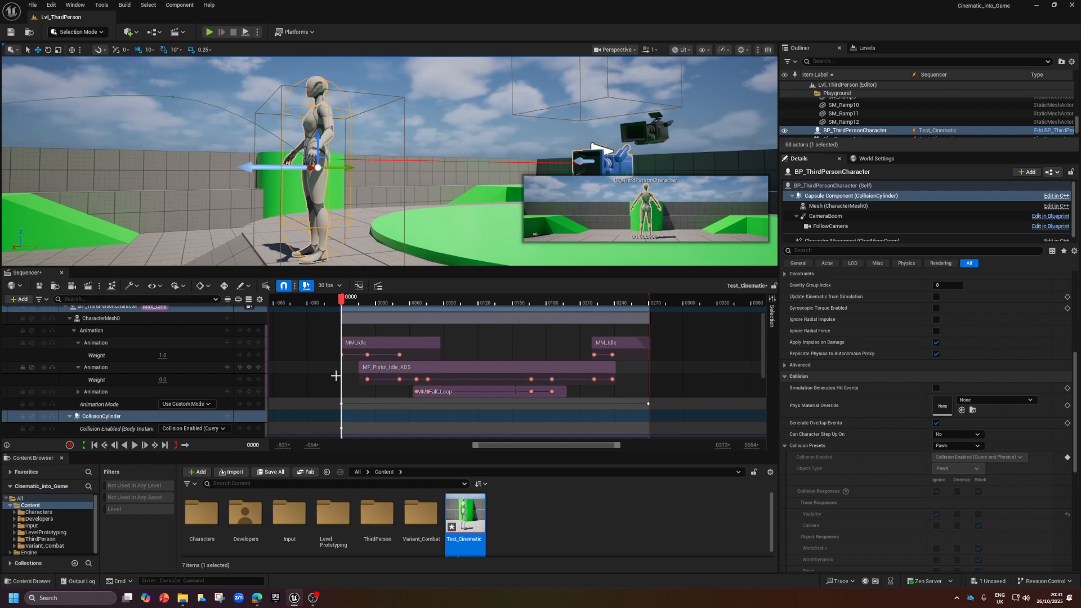
pyautogui.scroll(-2, 335, 370)
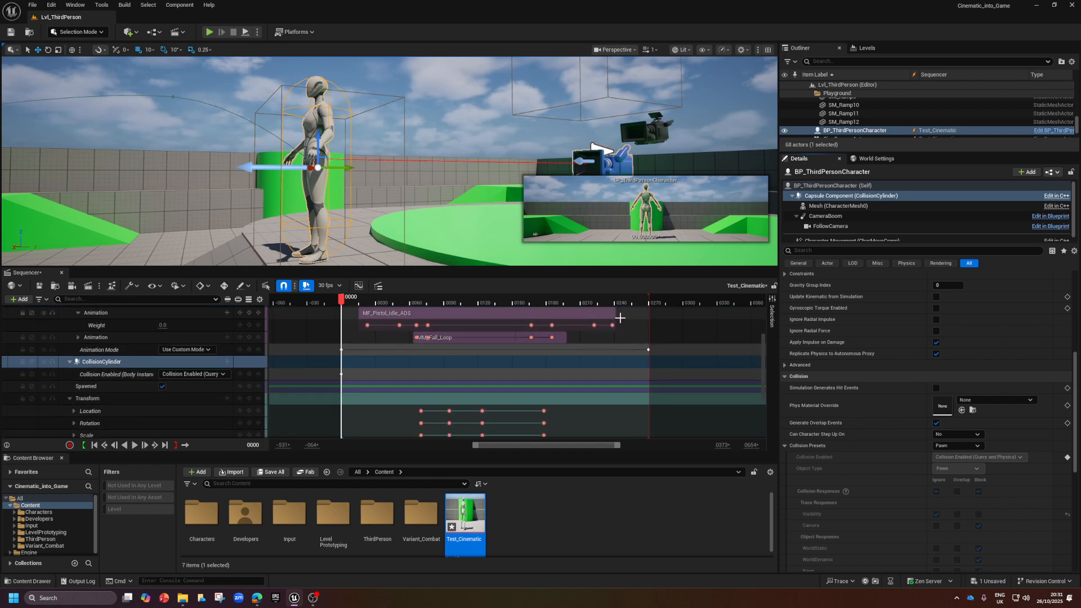
pyautogui.click(165, 446)
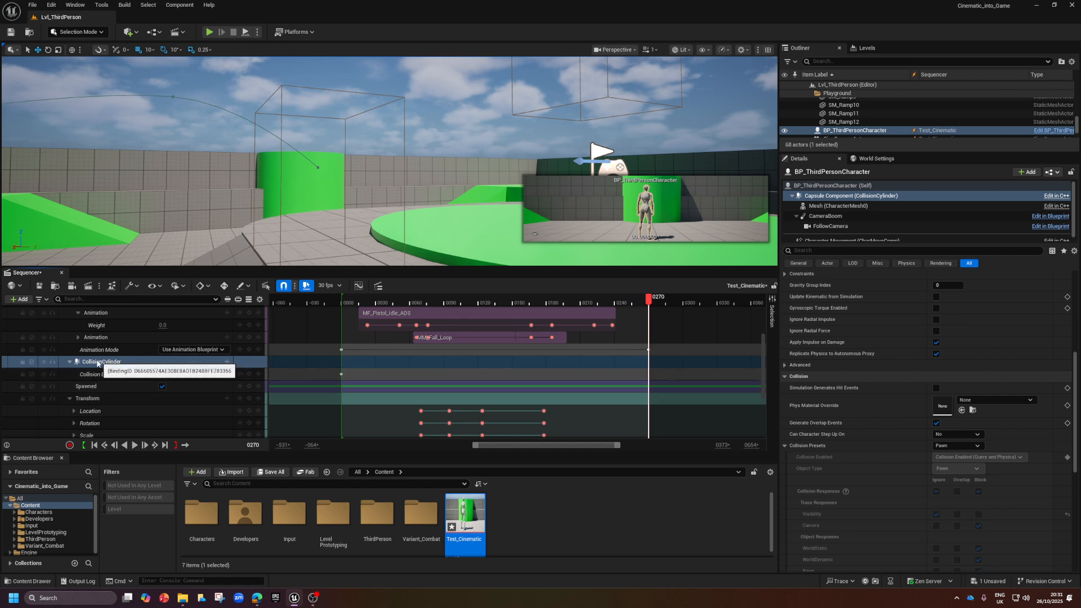
pyautogui.click(256, 363)
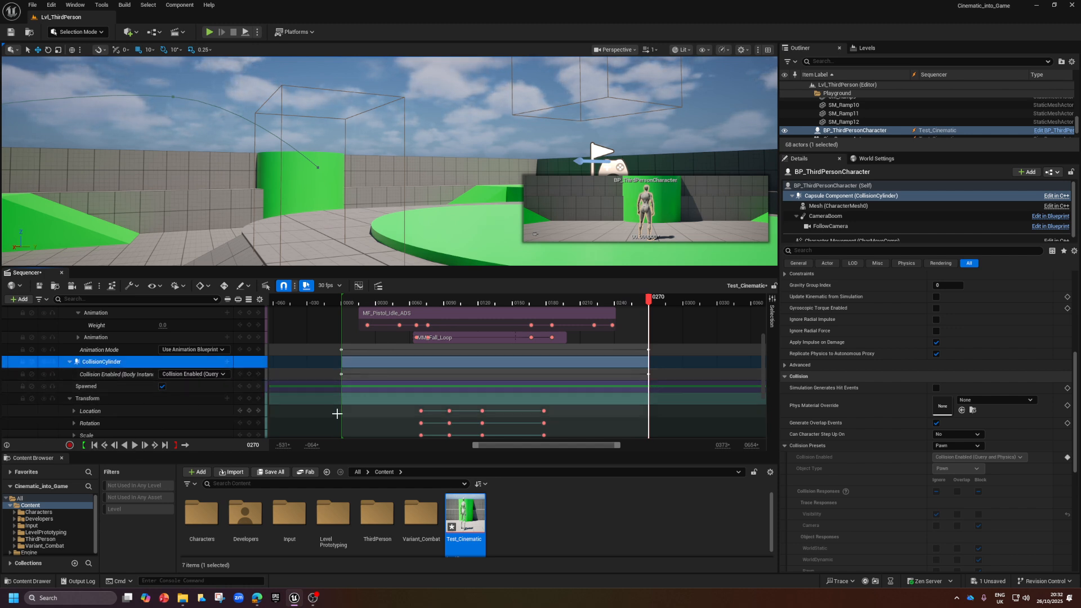
# - Set the CollisionCylinder's Collision Enabled key at frame 0 to No Collision, and save and close Test_Cinematic
pyautogui.click(94, 446)
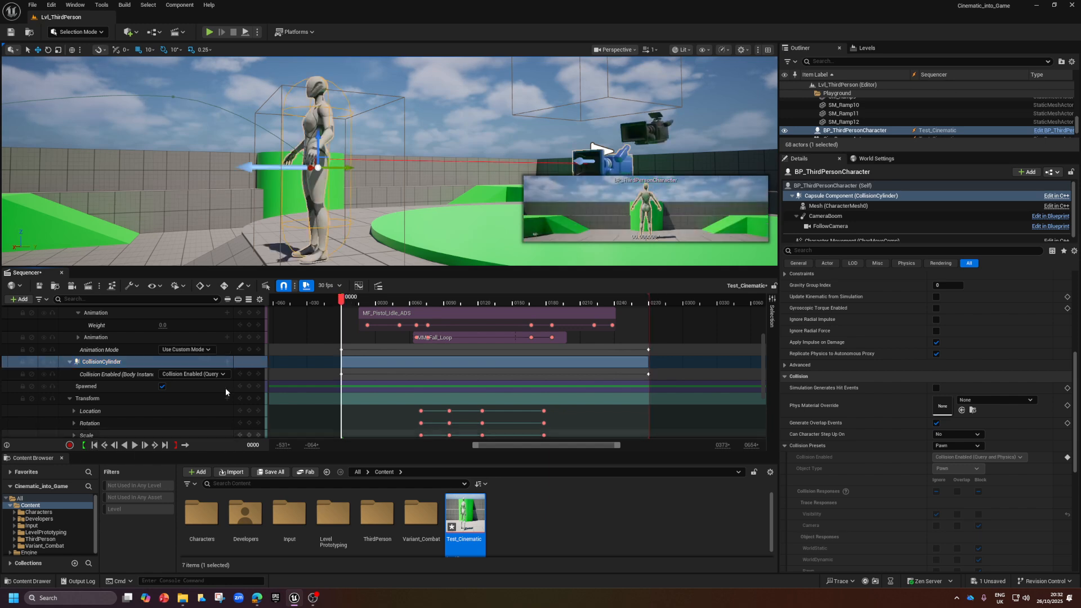
pyautogui.click(194, 373)
pyautogui.click(183, 384)
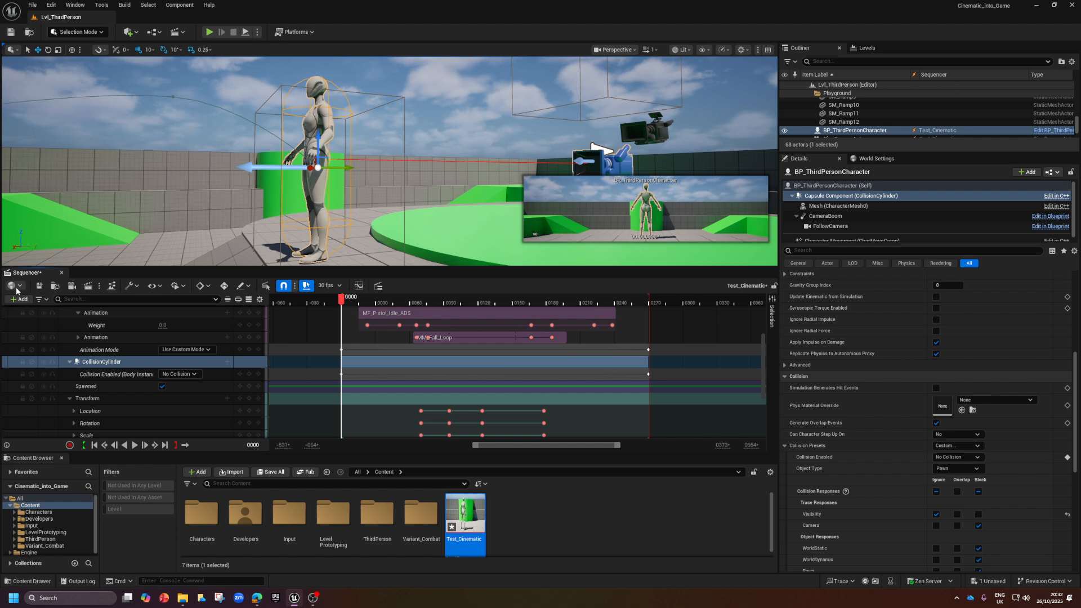
pyautogui.click(38, 287)
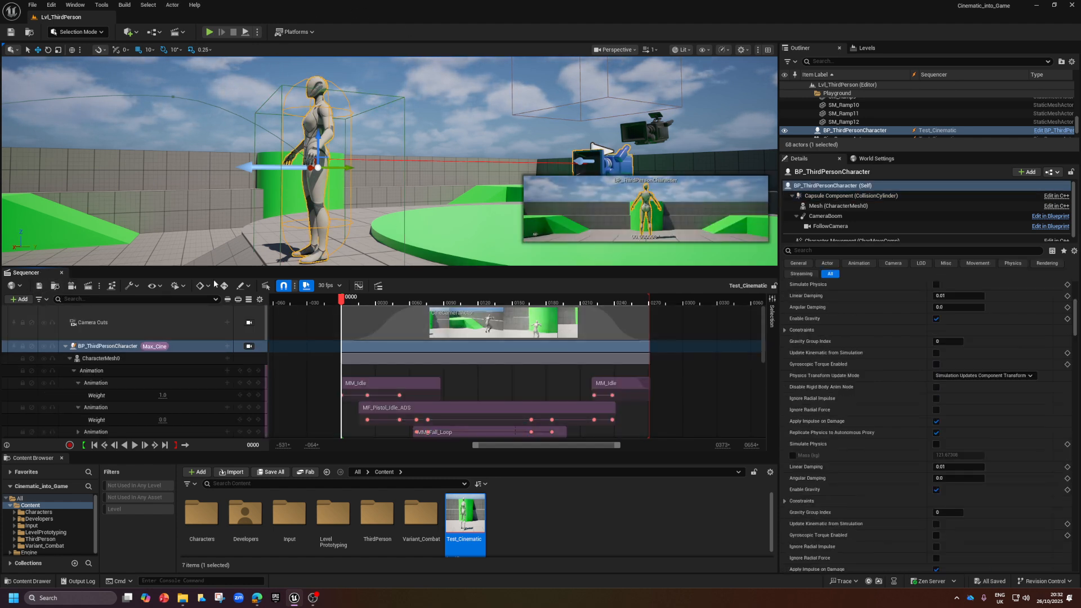
pyautogui.click(62, 274)
# - Play-test the level by jumping the character into the cinematic, run around after the return to gameplay, and stop the session
pyautogui.click(208, 32)
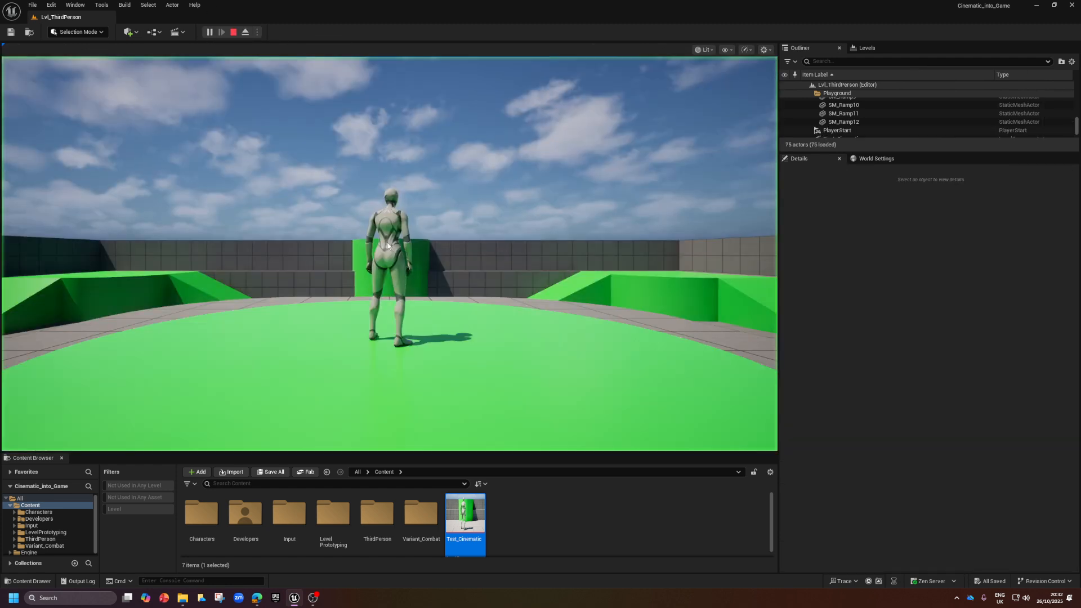
pyautogui.press('w')
pyautogui.press('w')
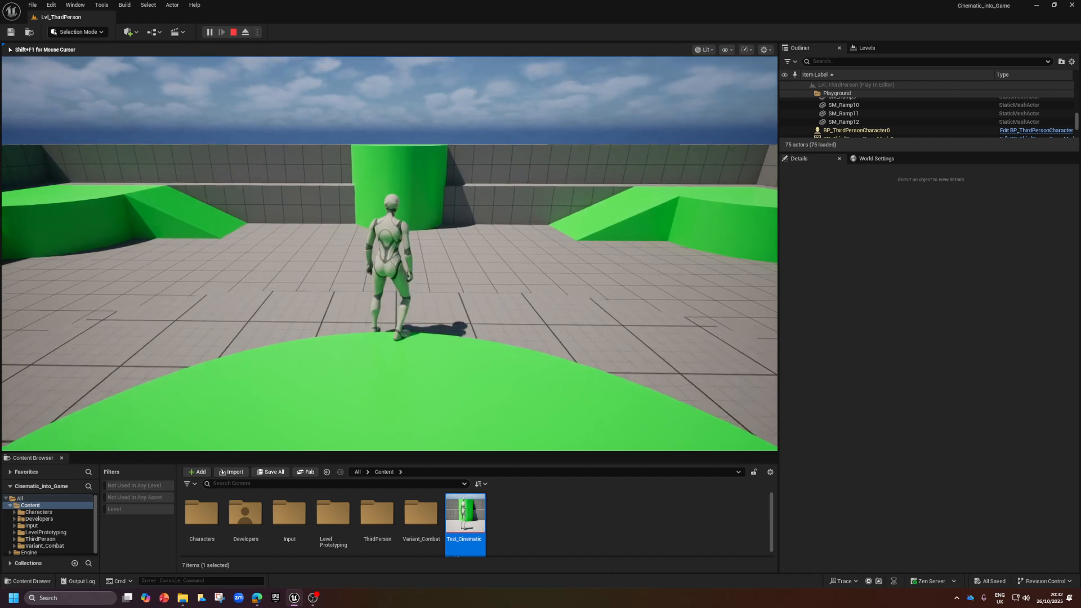
pyautogui.press('space')
pyautogui.press('w')
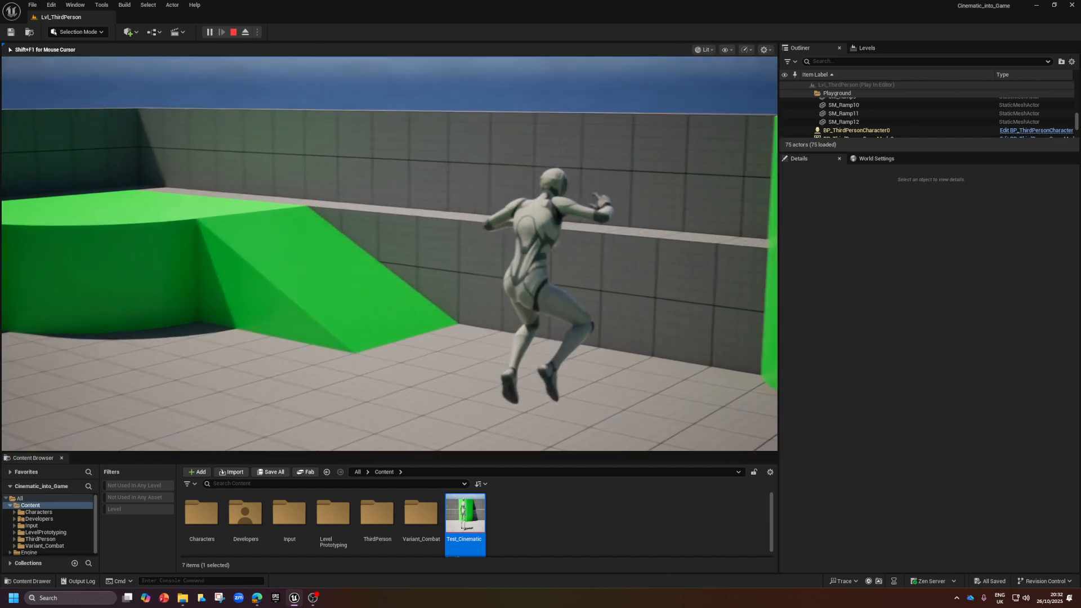
pyautogui.press('w')
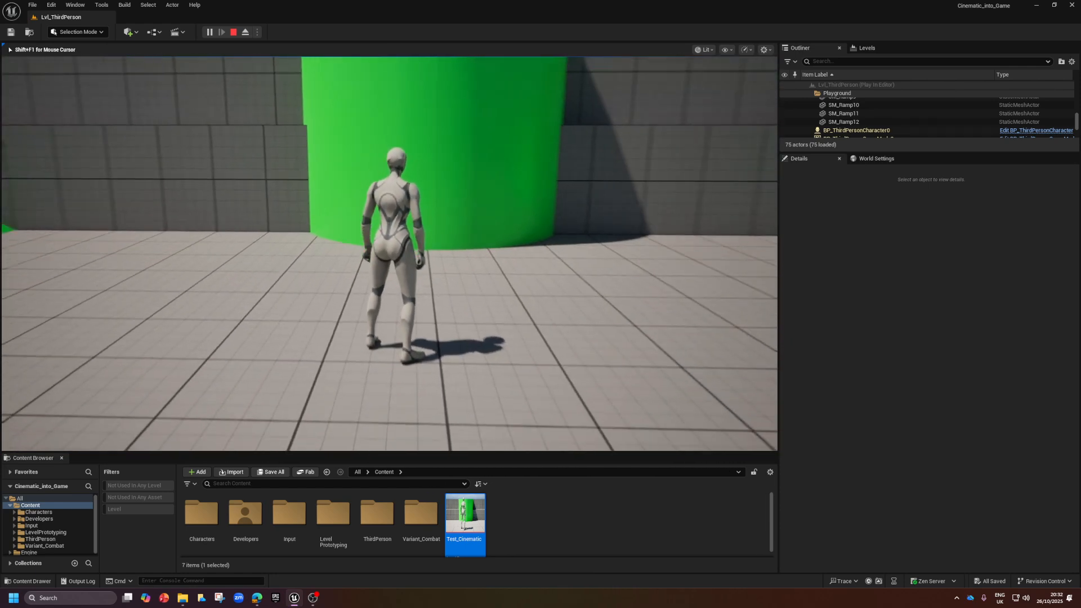
pyautogui.press('a')
pyautogui.press('w')
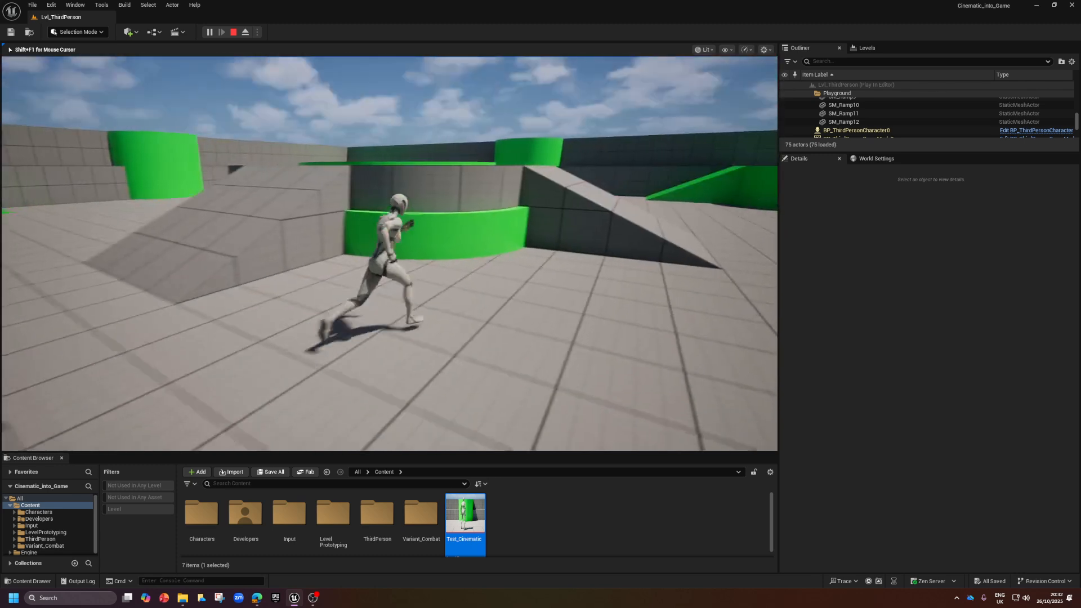
pyautogui.press('w')
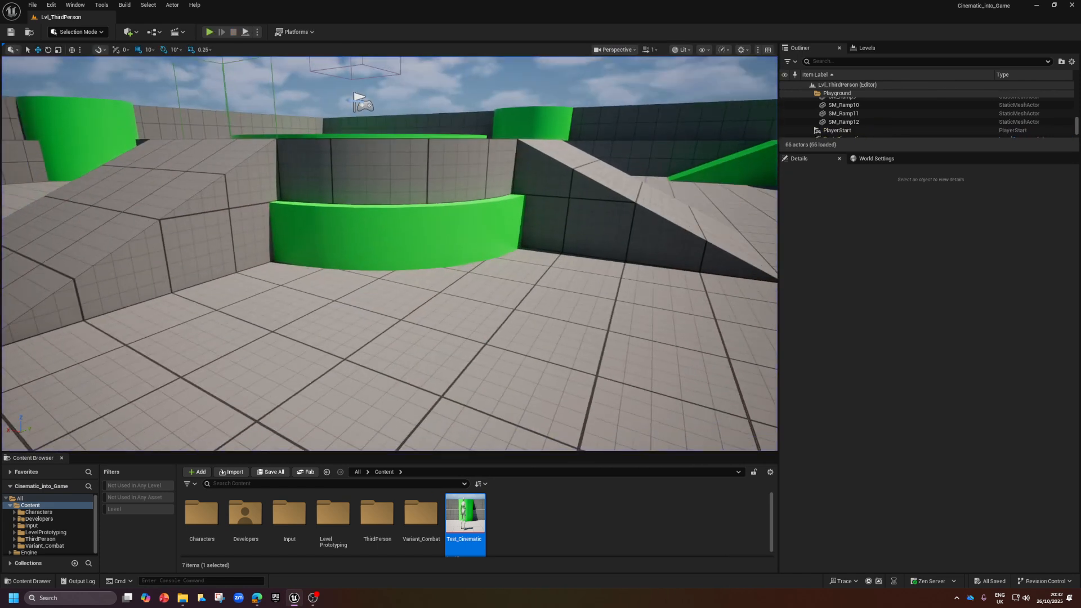
# - Select the TriggerVolume, scale it to 4.0 in X and 0.86 in Y, and move it to Y -370
pyautogui.moveTo(291, 283); pyautogui.dragTo(296, 252, button='right')
pyautogui.click(296, 253)
pyautogui.moveTo(466, 346); pyautogui.dragTo(497, 314, button='right')
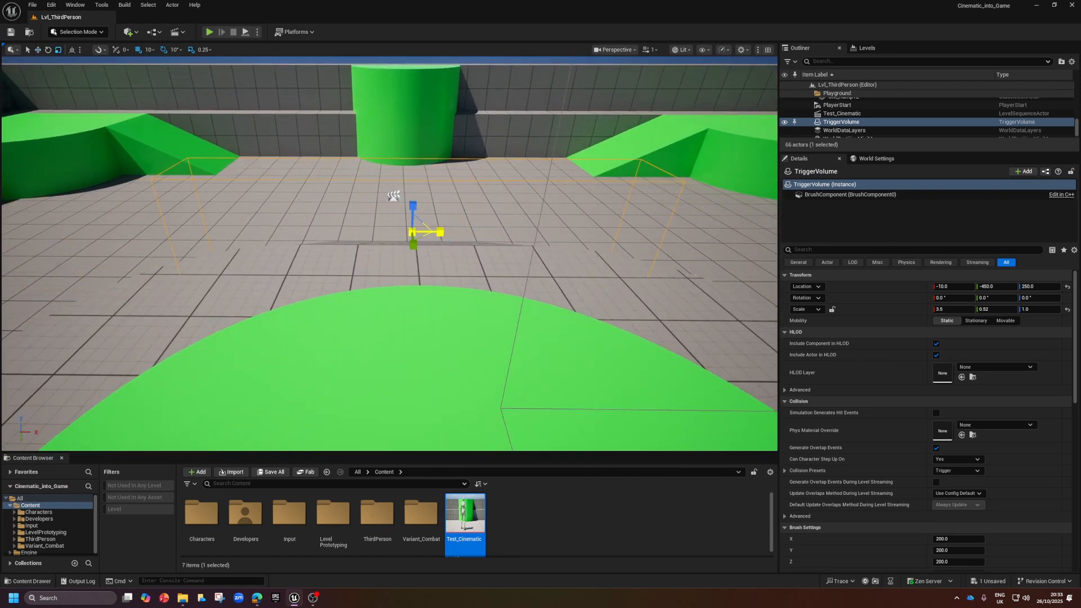
pyautogui.moveTo(417, 249); pyautogui.dragTo(416, 250)
pyautogui.press('w')
pyautogui.moveTo(308, 271); pyautogui.dragTo(308, 271, button='right')
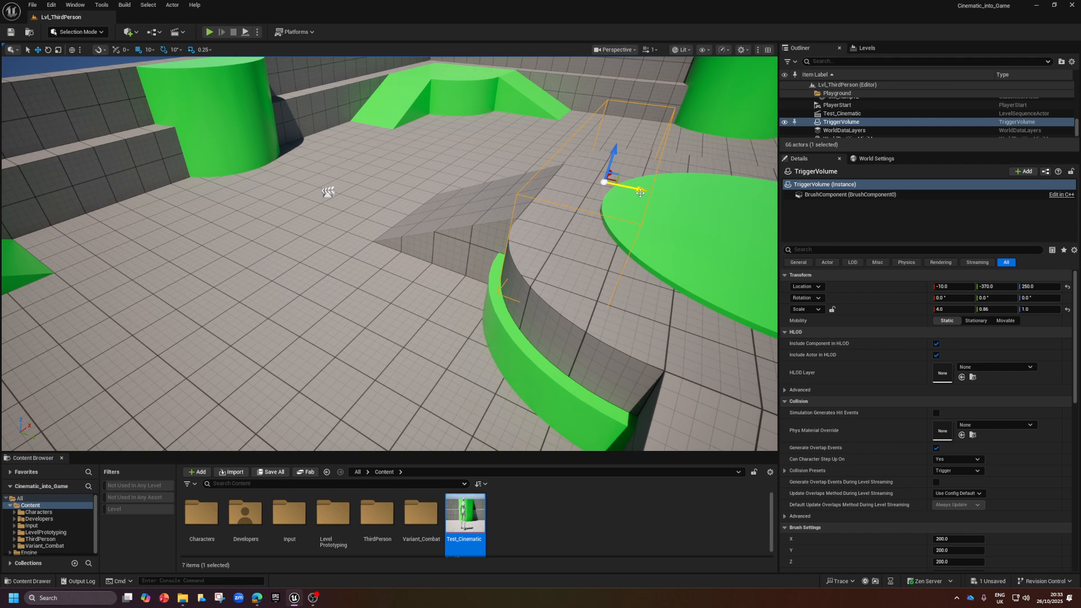
pyautogui.moveTo(627, 337); pyautogui.dragTo(632, 321, button='right')
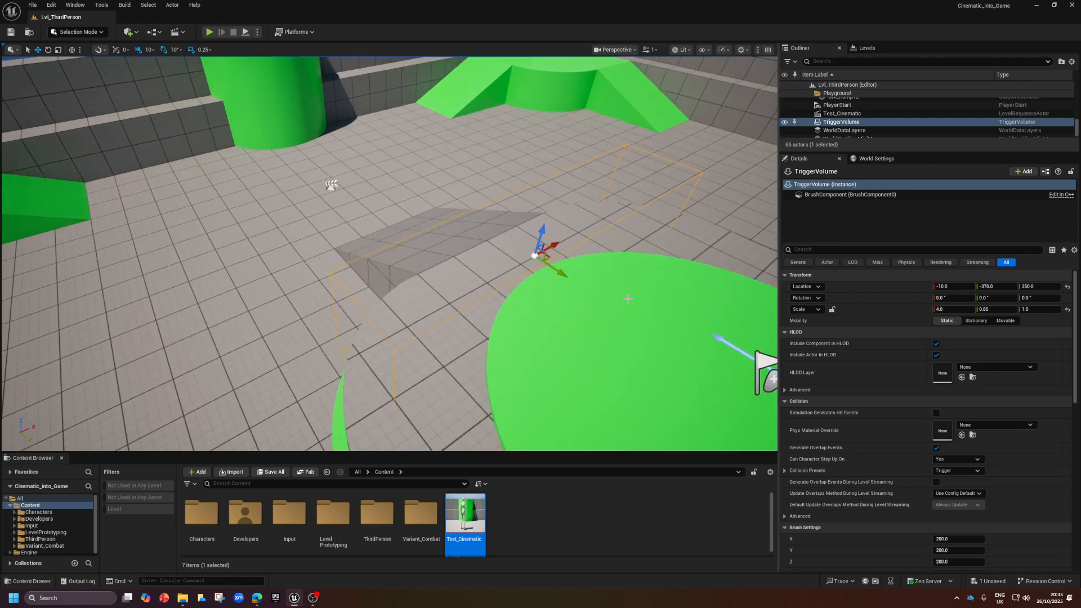
pyautogui.moveTo(597, 359); pyautogui.dragTo(597, 359, button='right')
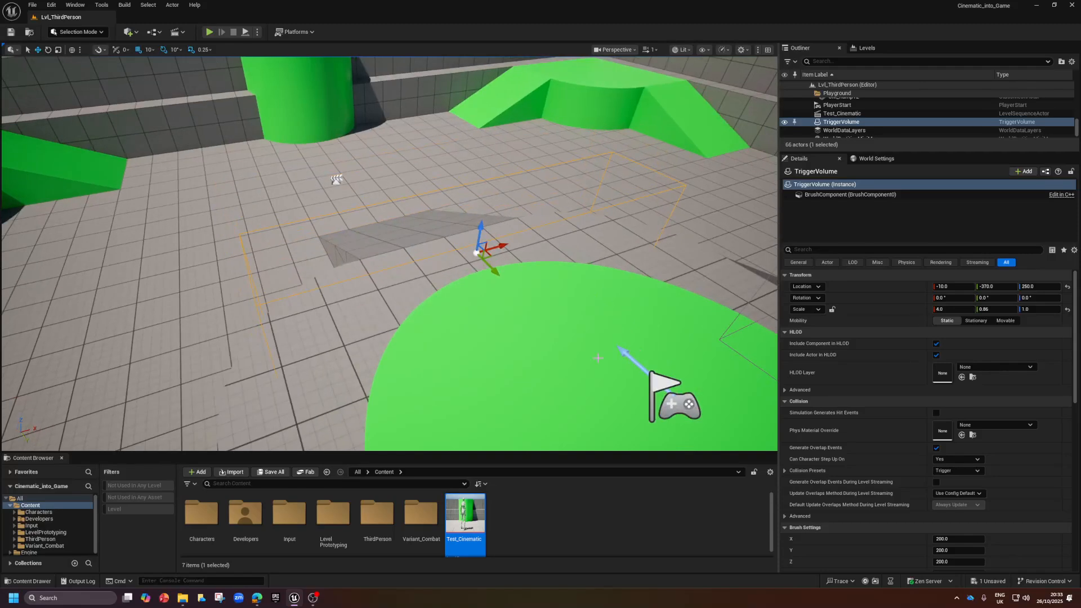
pyautogui.moveTo(531, 357); pyautogui.dragTo(530, 357, button='right')
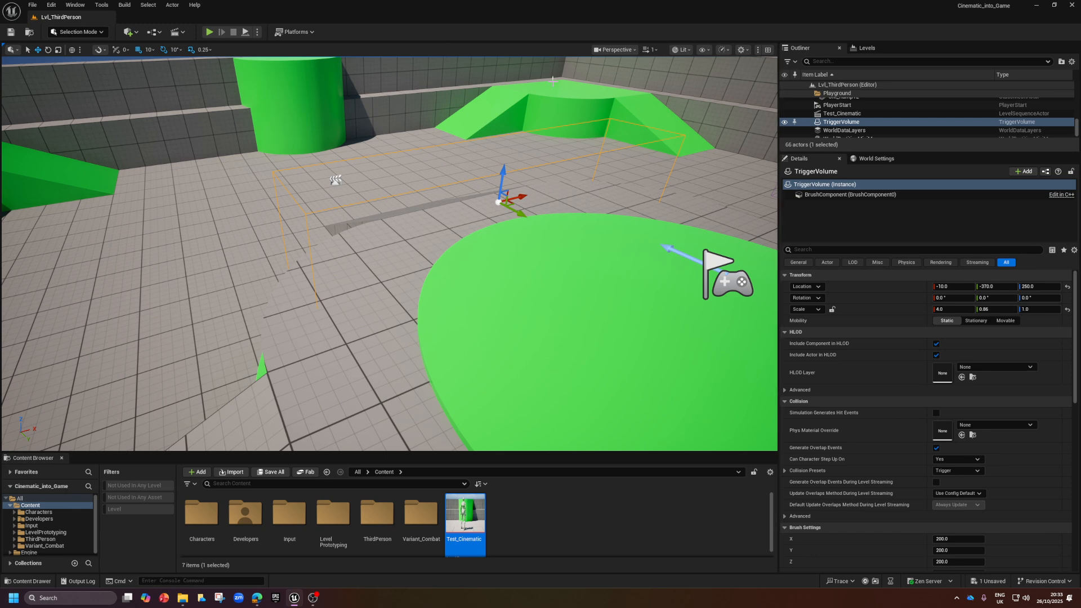
# - Play-test the level by running the character around the platform's side into the trigger volume, and stop the session after the cinematic
pyautogui.click(209, 32)
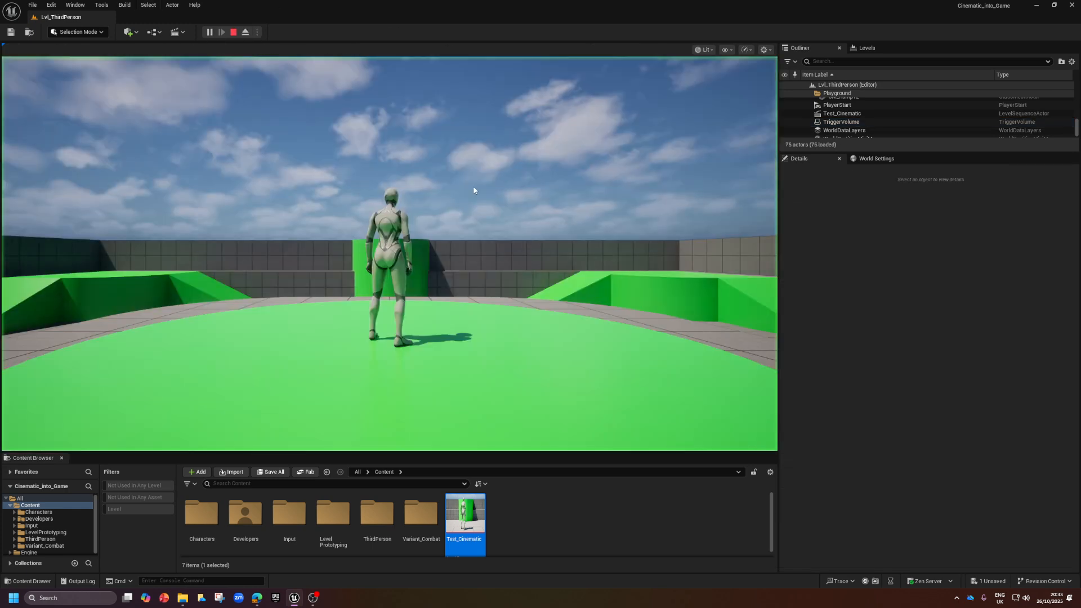
pyautogui.press('a')
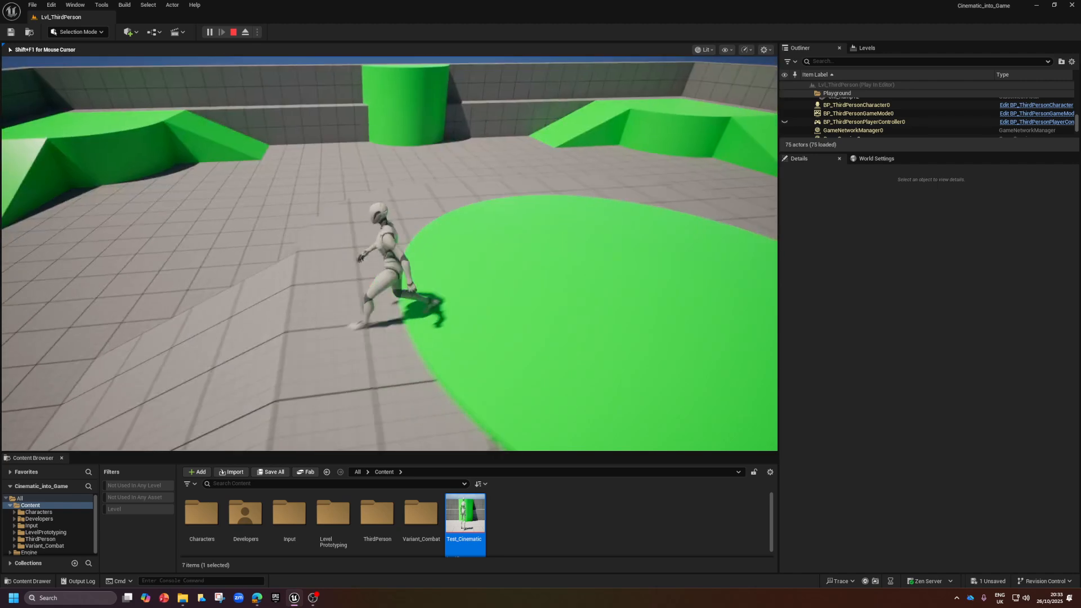
pyautogui.press('w')
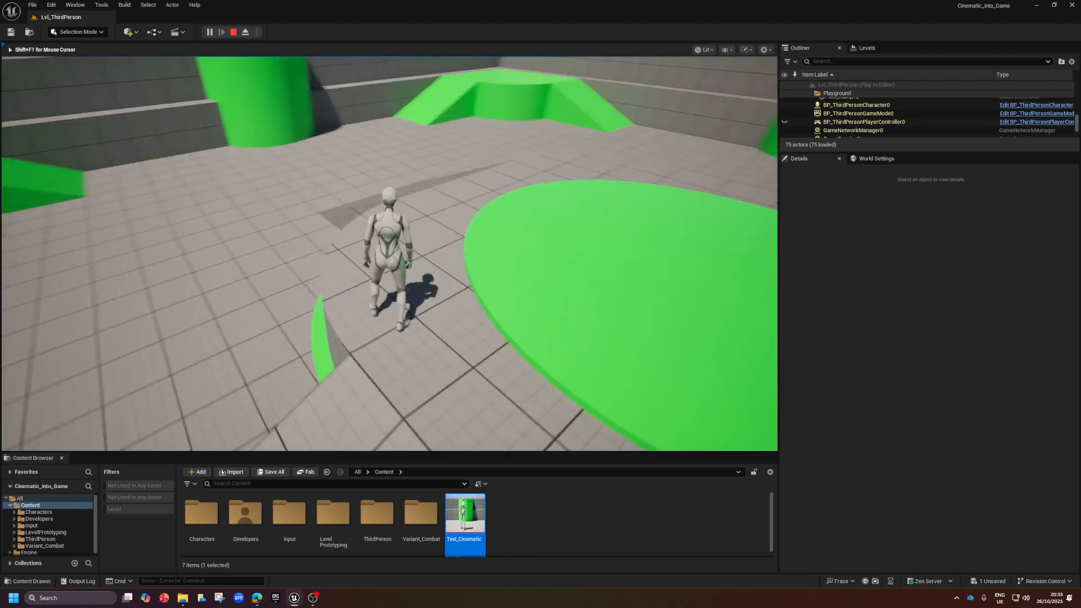
pyautogui.press('w')
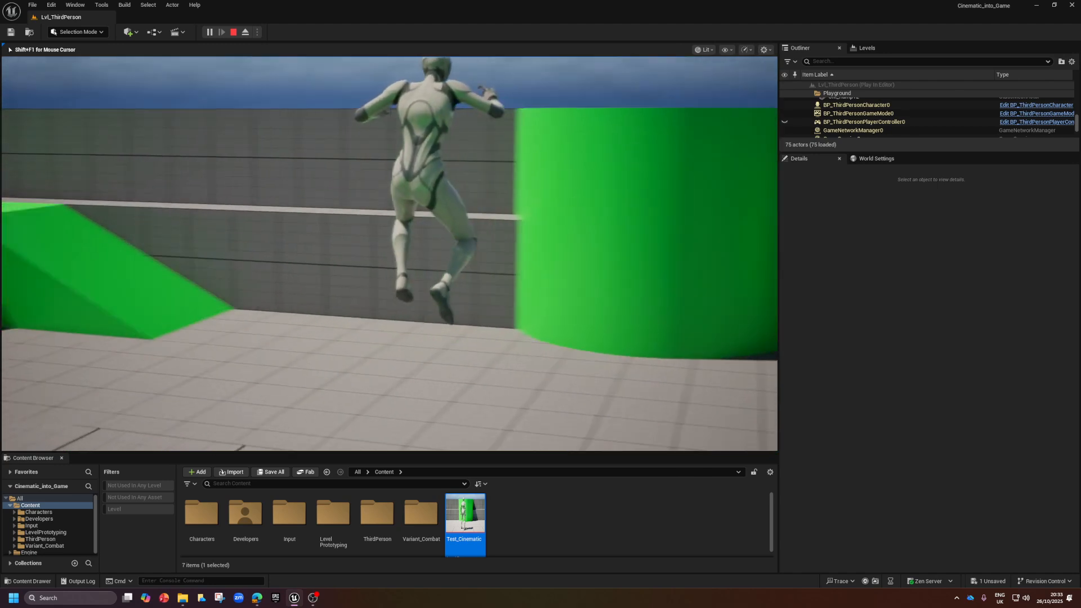
pyautogui.press('w')
pyautogui.press('space')
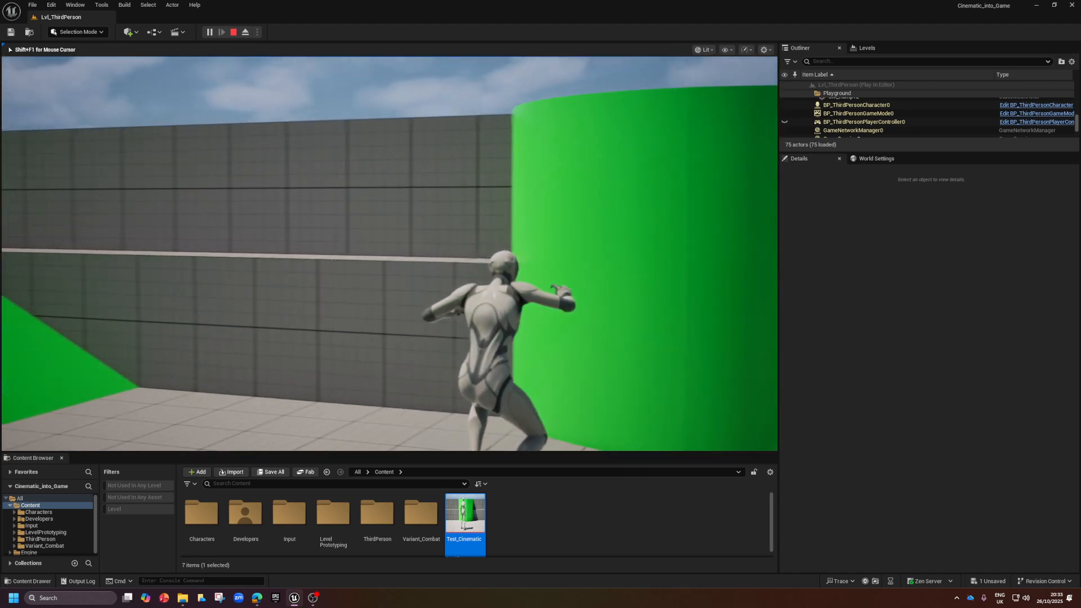
pyautogui.press('w')
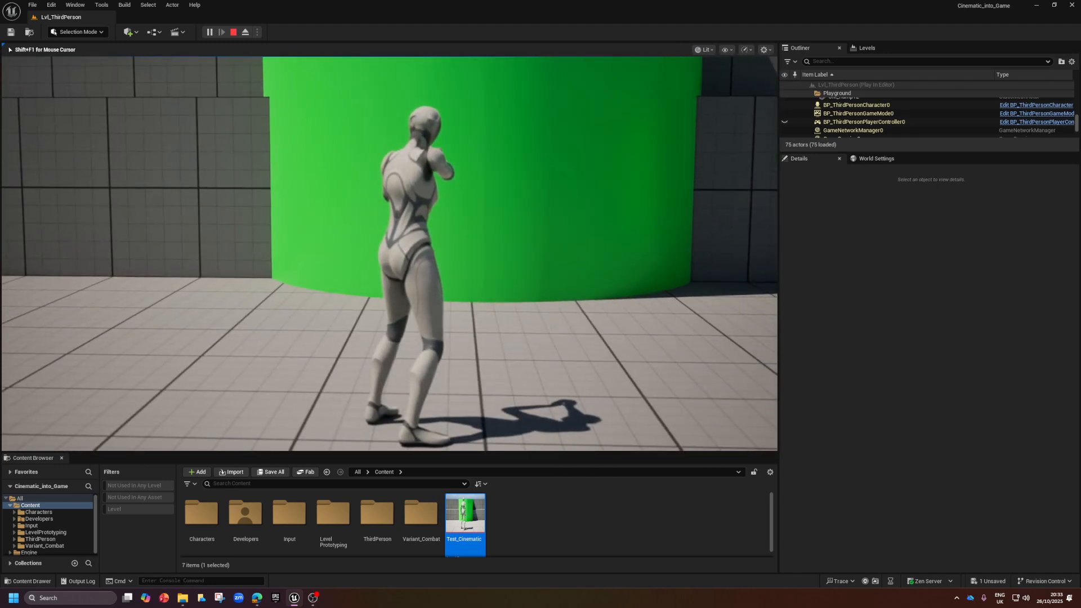
pyautogui.press('w')
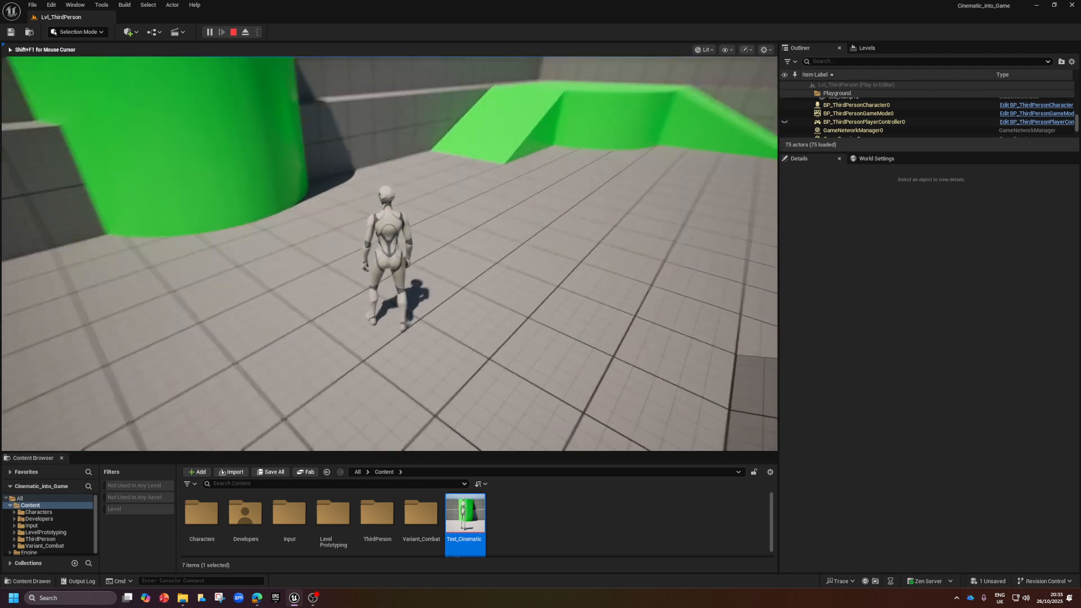
pyautogui.press('Escape')
# - Open the Level Blueprint and review the nodes that bind the character and play Test_Cinematic
pyautogui.scroll(1, 794, 297)
pyautogui.moveTo(619, 281); pyautogui.dragTo(749, 330, button='right')
pyautogui.press('s')
pyautogui.moveTo(563, 169); pyautogui.dragTo(524, 160, button='right')
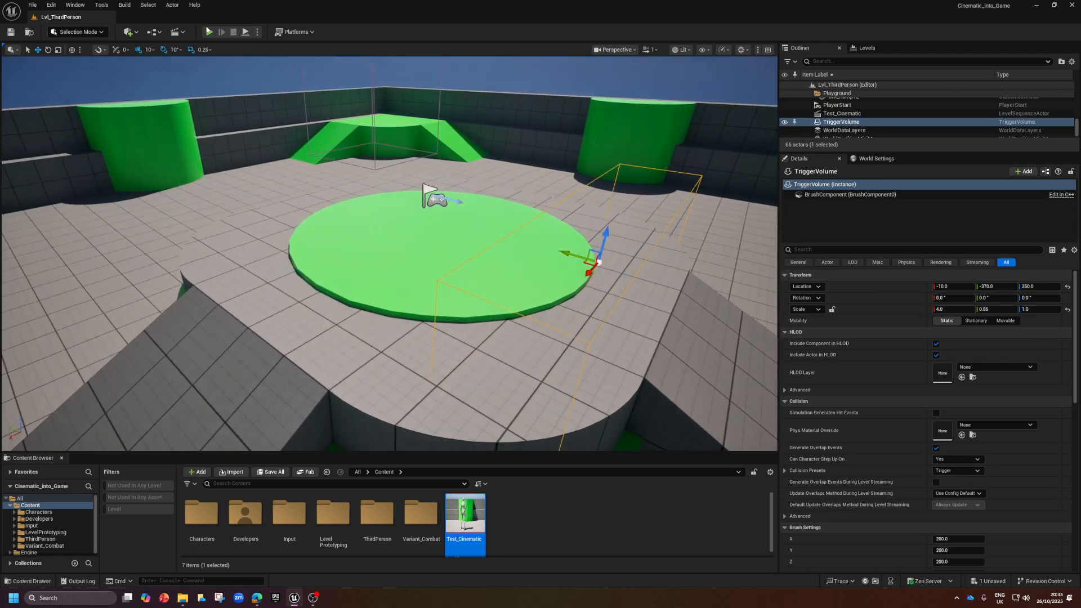
pyautogui.click(157, 32)
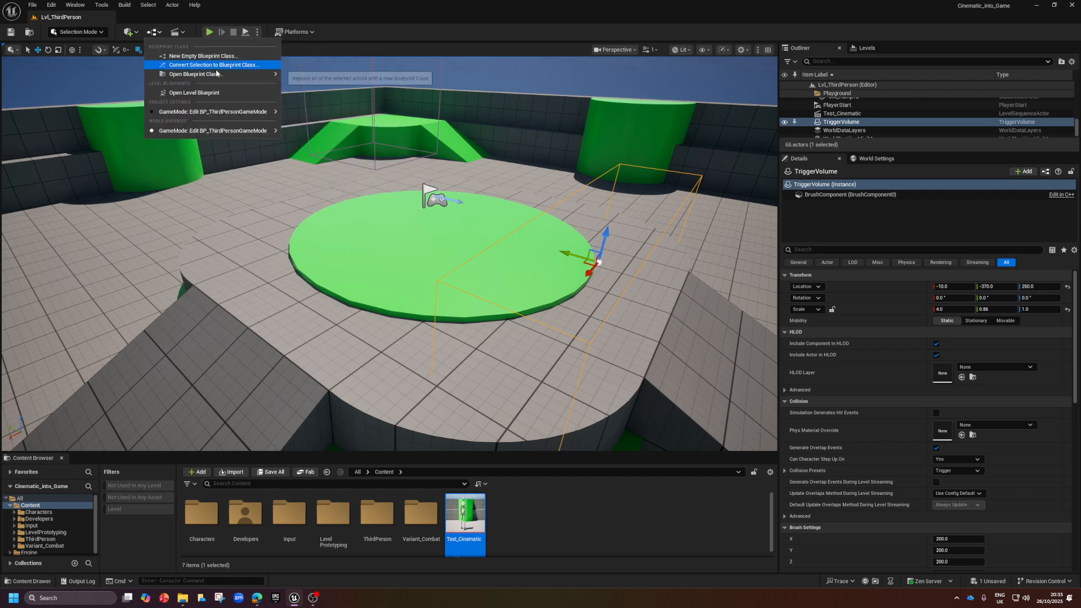
pyautogui.click(789, 254)
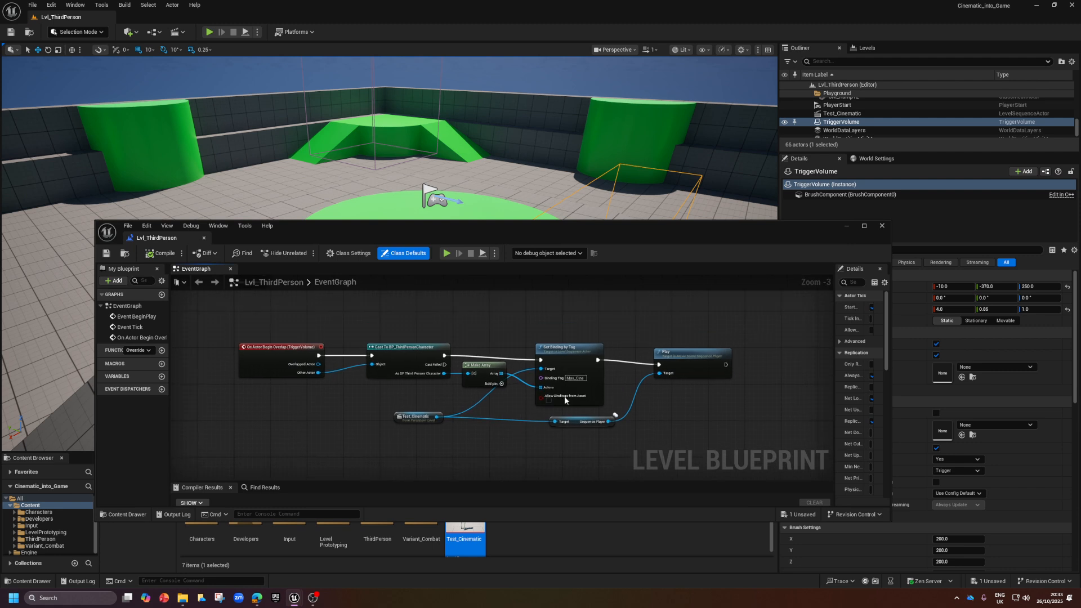
pyautogui.moveTo(739, 235); pyautogui.dragTo(732, 321)
pyautogui.moveTo(515, 210)
pyautogui.mouseDown(button='right')
pyautogui.moveTo(496, 214)
pyautogui.moveTo(512, 213)
pyautogui.mouseUp(button='right')
# - Select the Test_Cinematic actor in the level, open its level sequence and move the playhead to frame 11
pyautogui.click(556, 239)
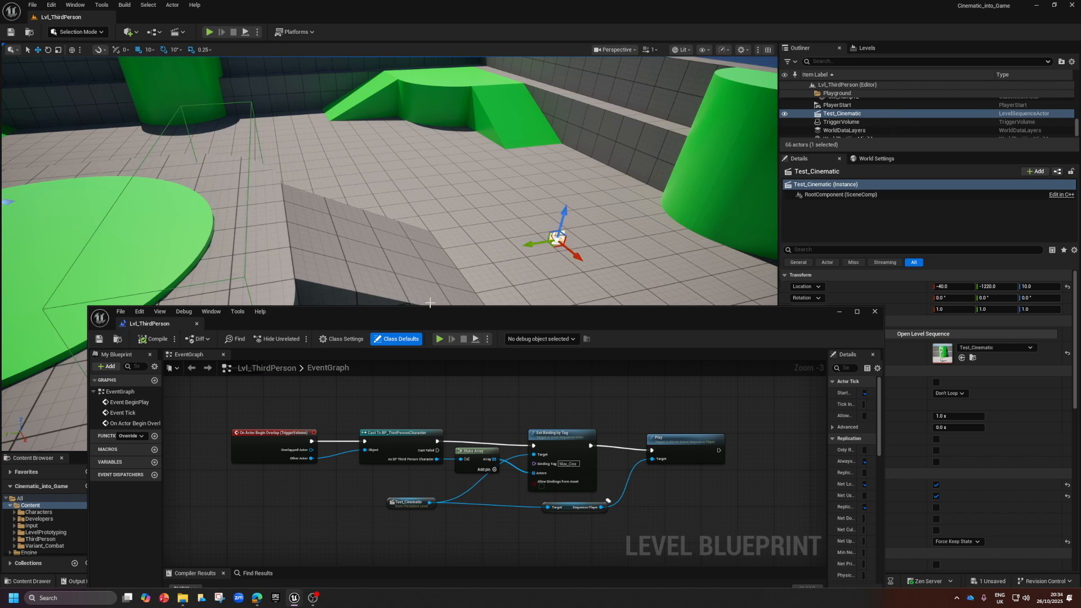
pyautogui.moveTo(443, 322); pyautogui.dragTo(401, 283)
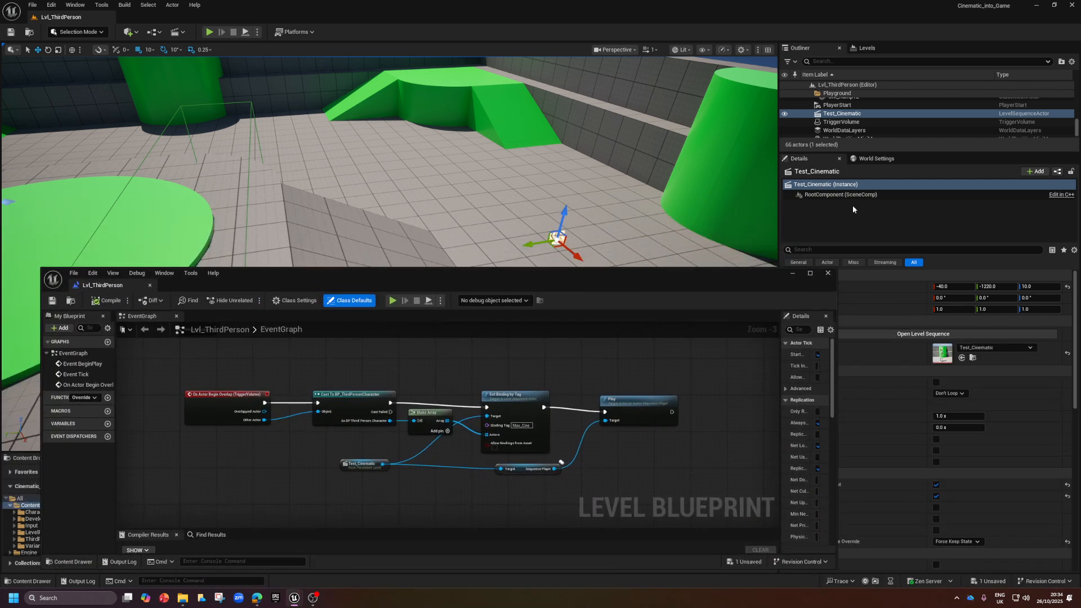
pyautogui.click(923, 334)
pyautogui.moveTo(603, 282); pyautogui.dragTo(1080, 263)
pyautogui.moveTo(397, 301); pyautogui.dragTo(354, 317)
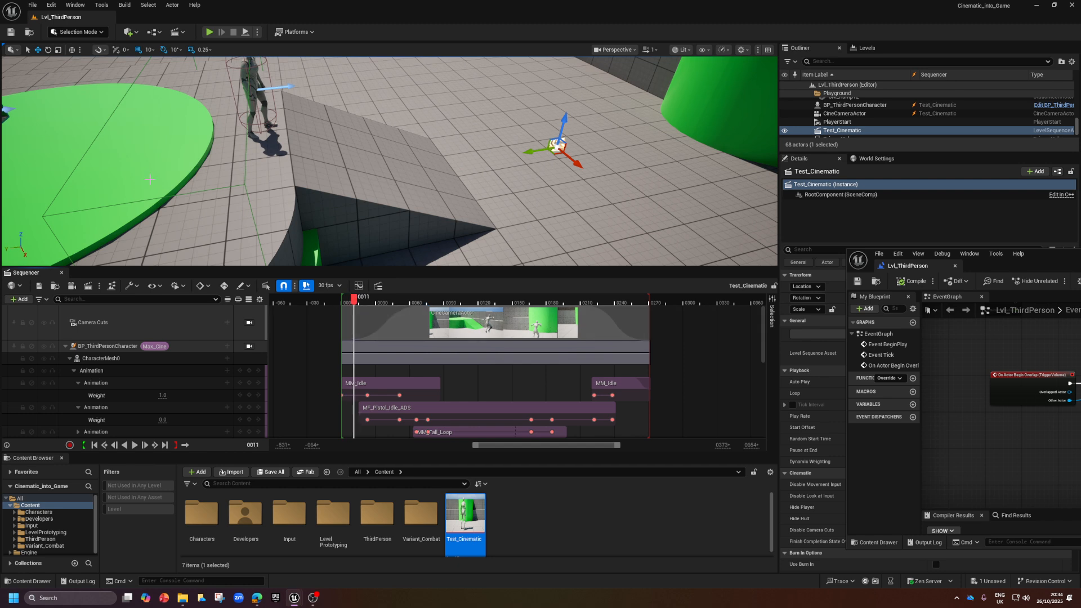
pyautogui.moveTo(158, 205); pyautogui.dragTo(135, 220, button='right')
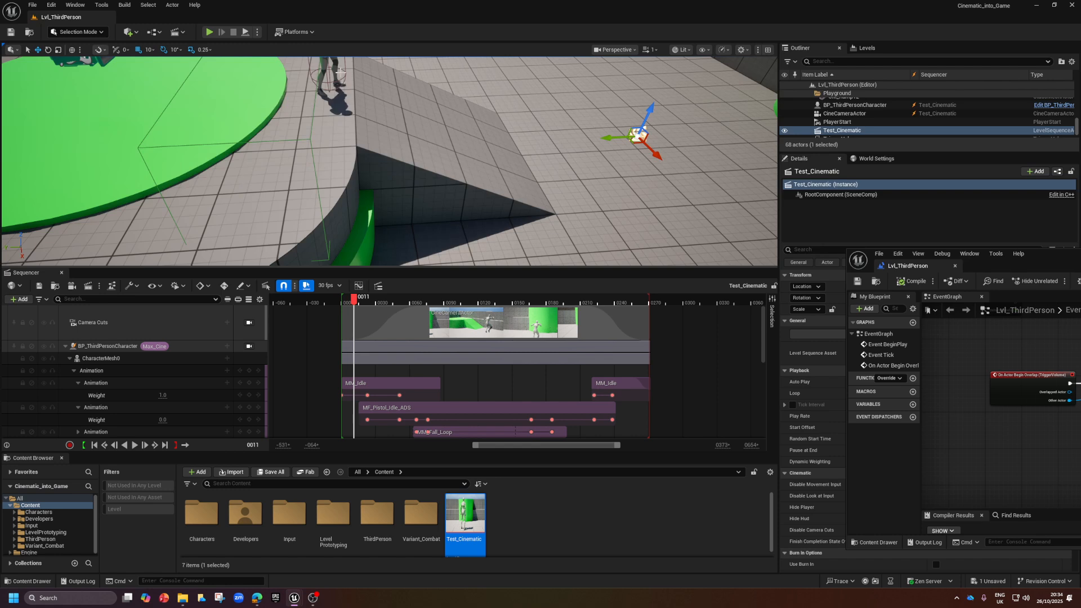
# - Put the Level Blueprint window away and add a Target Point actor to the level beside the cinematic character
pyautogui.moveTo(1047, 254); pyautogui.dragTo(416, 243)
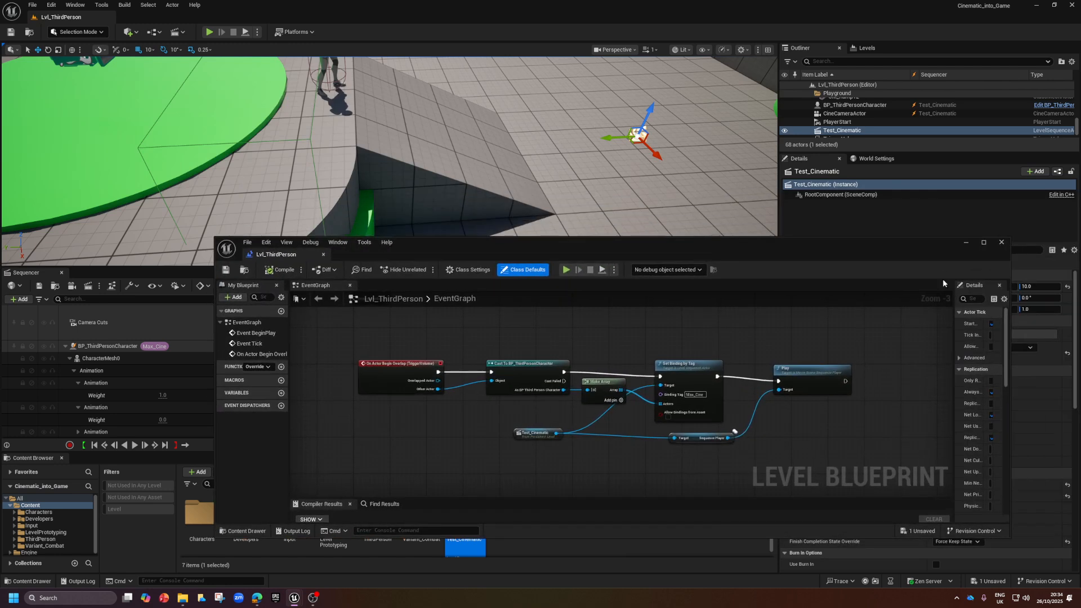
pyautogui.click(965, 243)
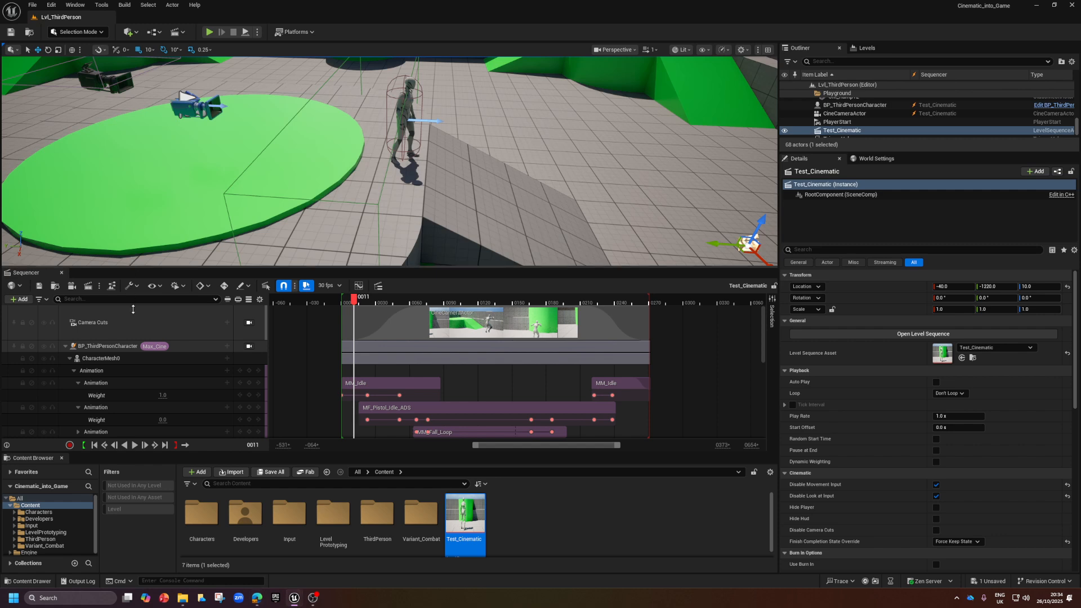
pyautogui.moveTo(131, 268); pyautogui.dragTo(130, 311)
pyautogui.click(128, 32)
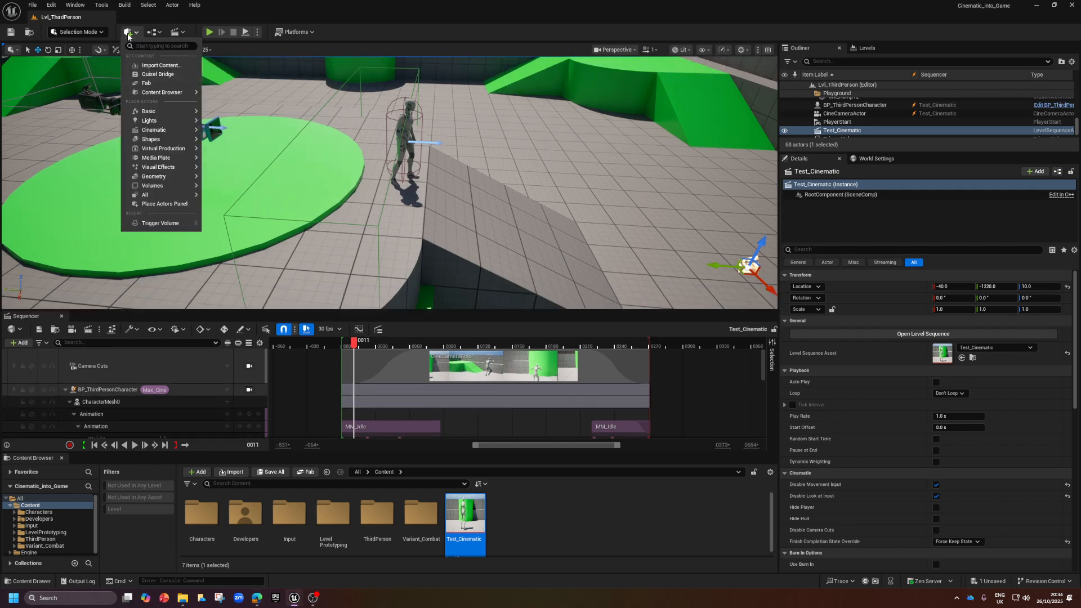
pyautogui.write('target')
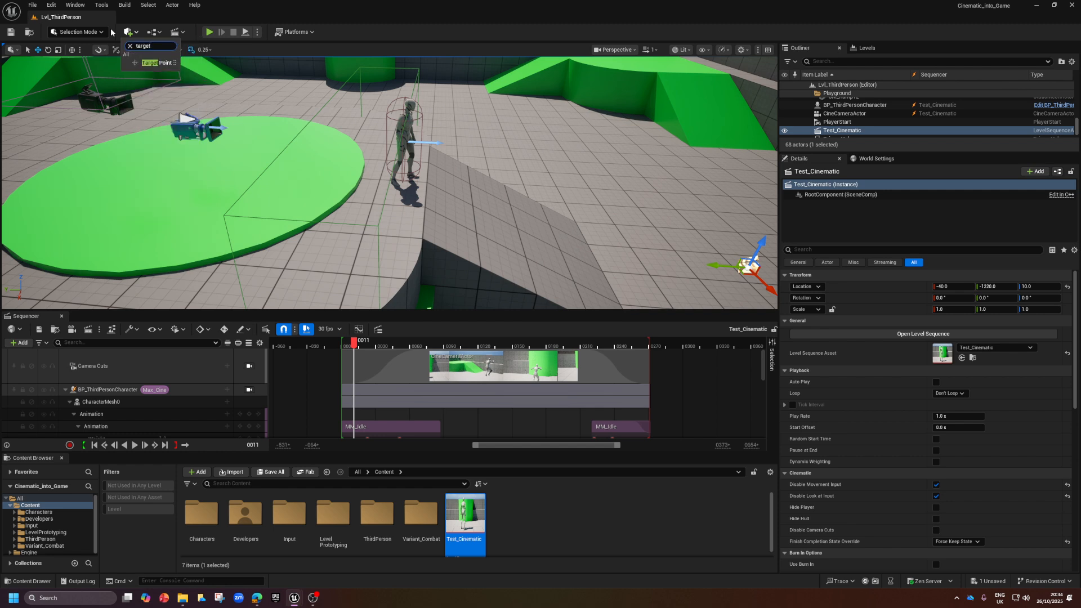
pyautogui.click(155, 62)
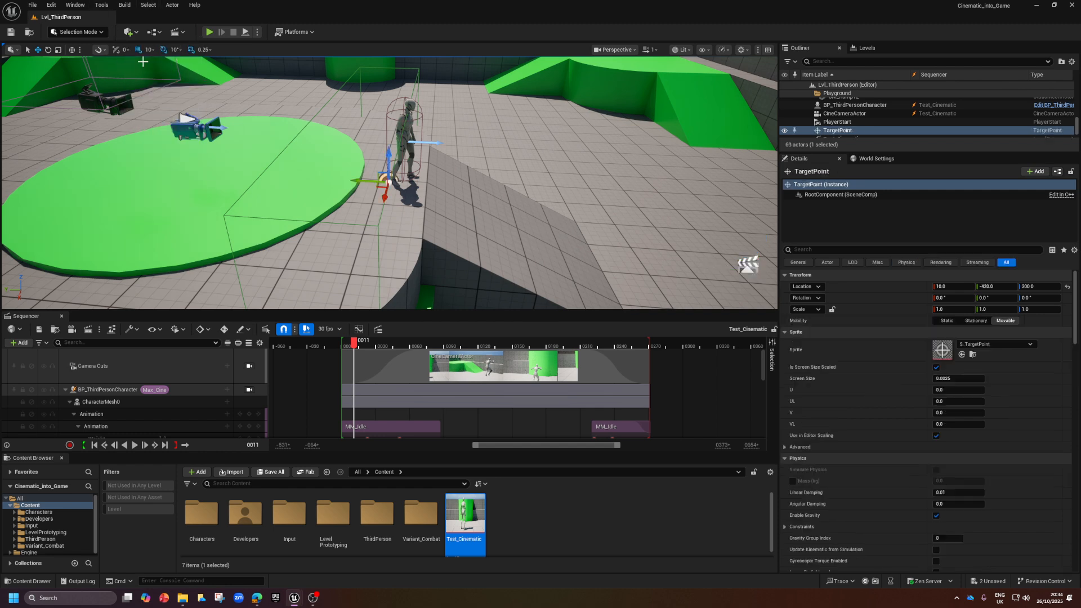
pyautogui.moveTo(365, 181); pyautogui.dragTo(375, 145)
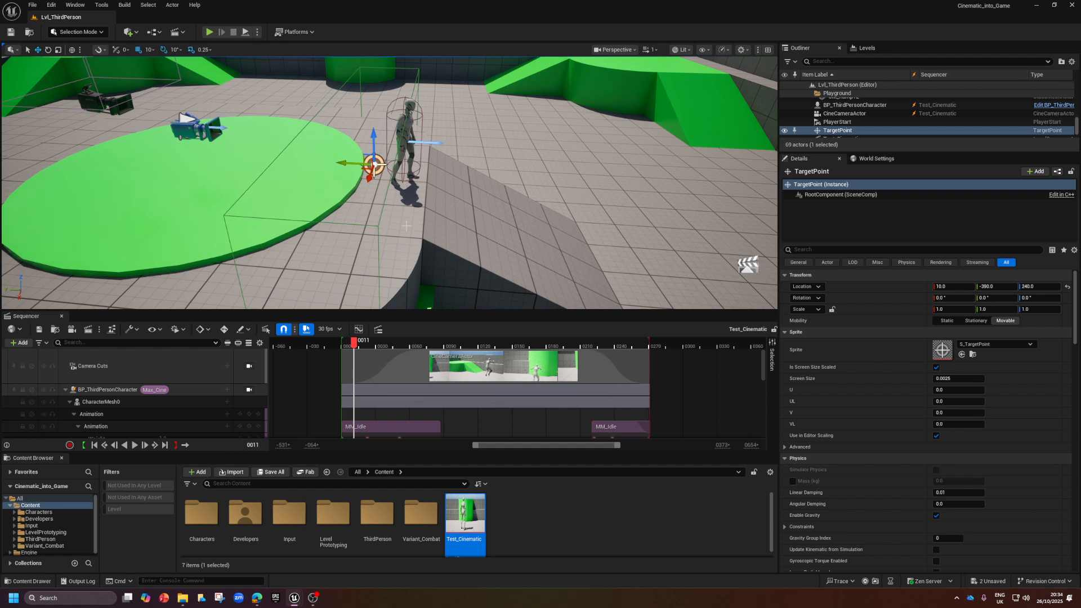
# - Copy the location of BP_ThirdPersonCharacter and paste it onto the TargetPoint's location
pyautogui.click(409, 134)
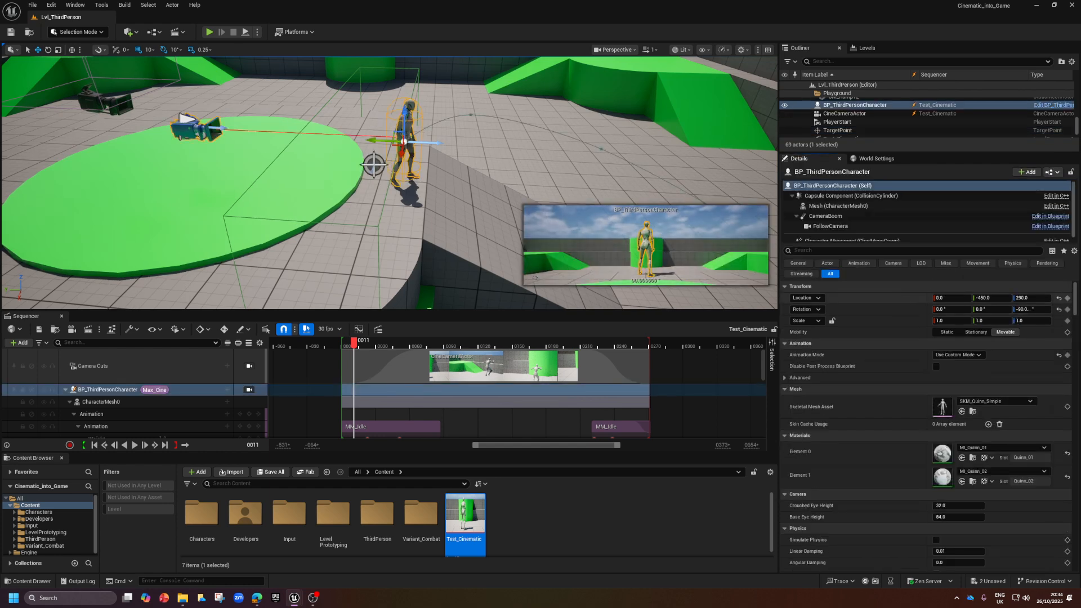
pyautogui.rightClick(854, 299)
pyautogui.click(883, 318)
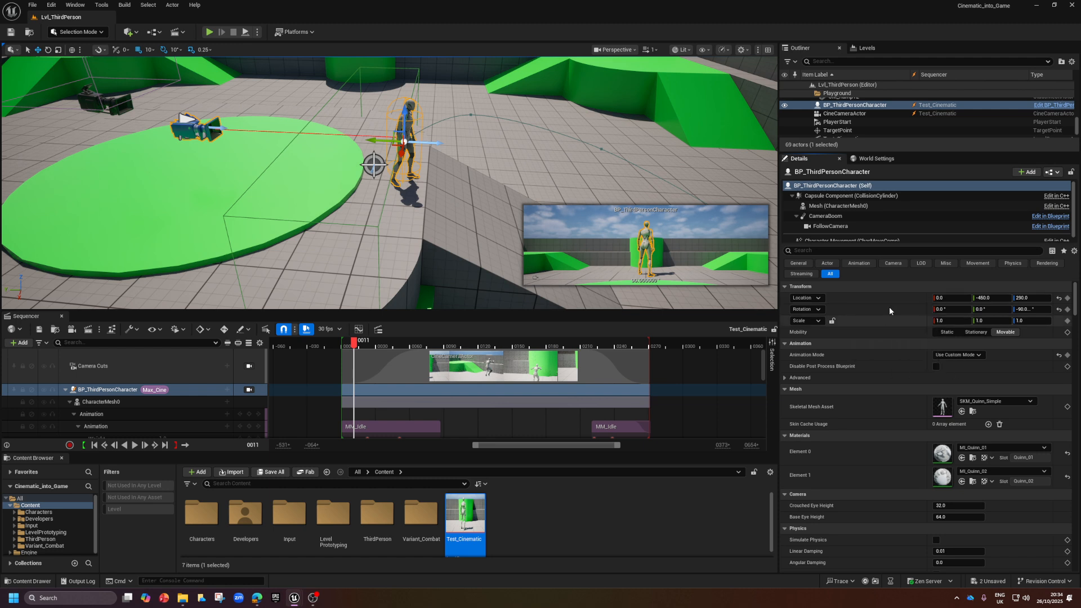
pyautogui.click(374, 165)
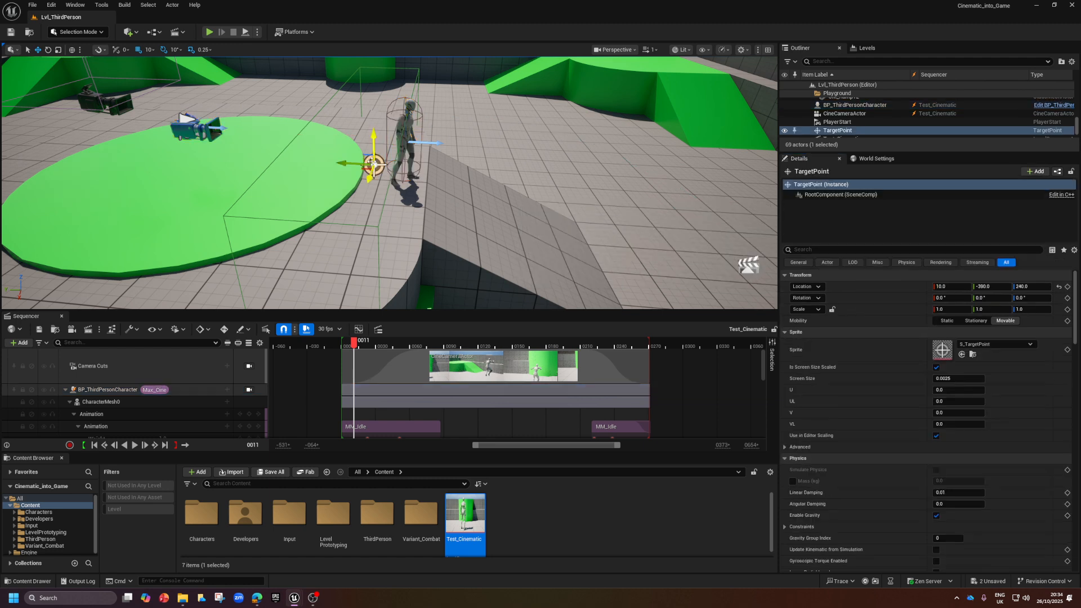
pyautogui.rightClick(871, 288)
pyautogui.click(900, 316)
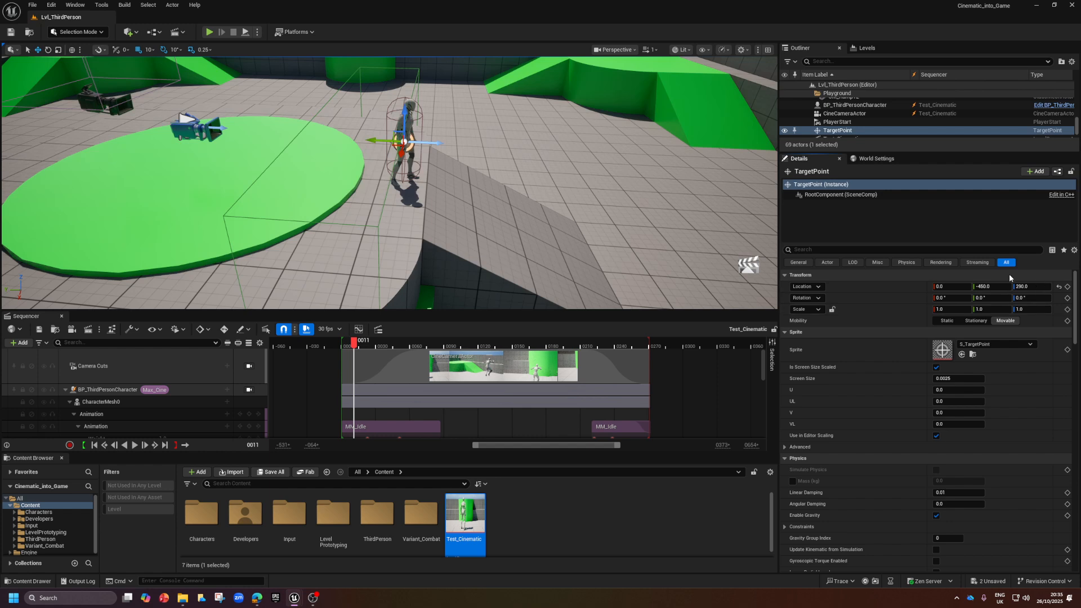
# - Match the TargetPoint's rotation to the cinematic character's, with -90° about Z
pyautogui.click(400, 125)
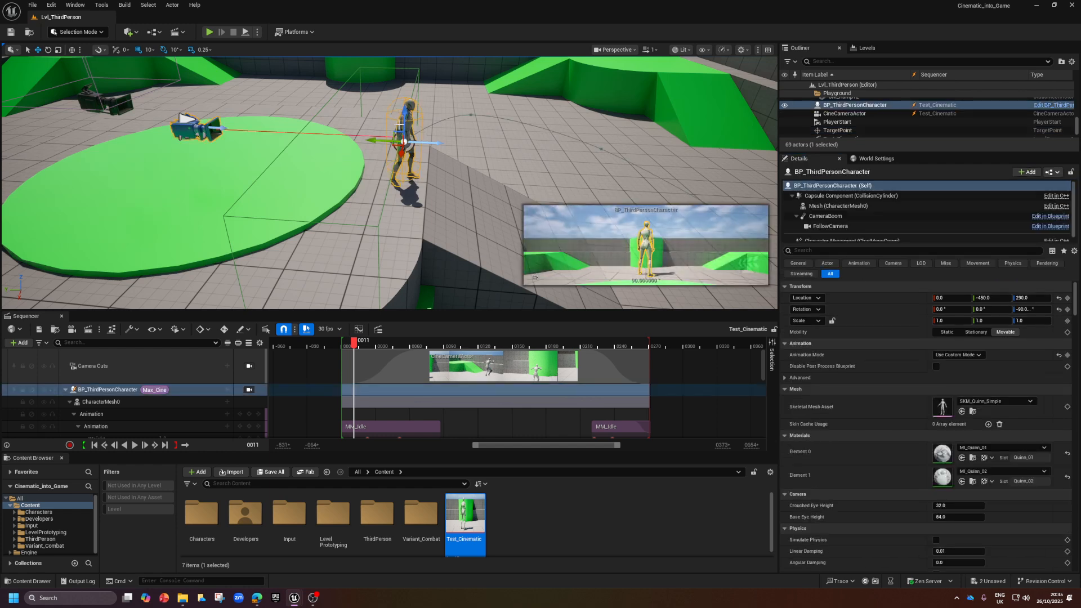
pyautogui.scroll(2, 431, 146)
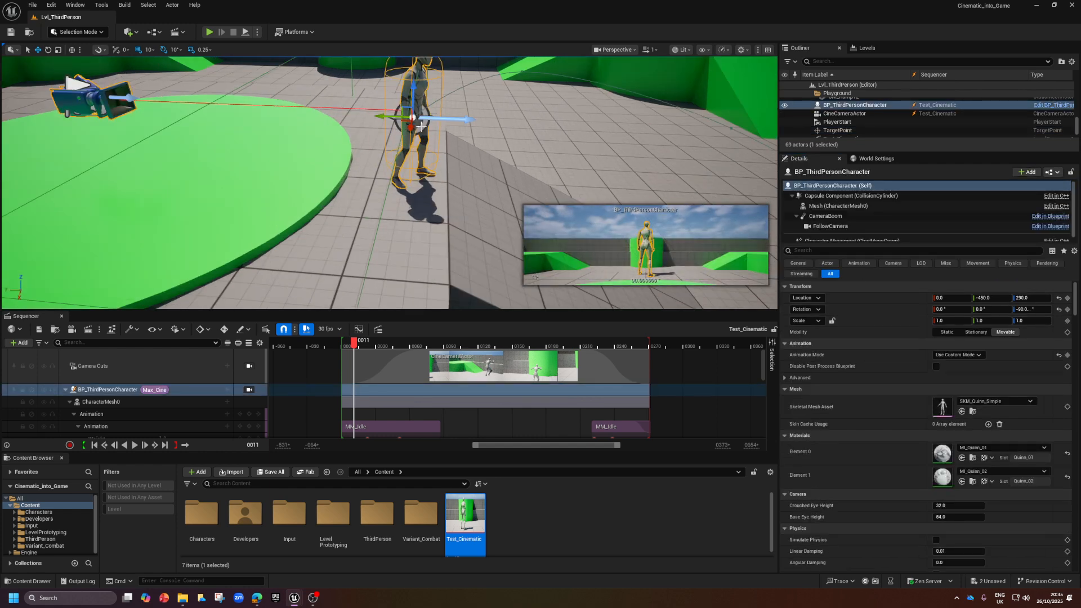
pyautogui.click(421, 128)
pyautogui.click(1031, 298)
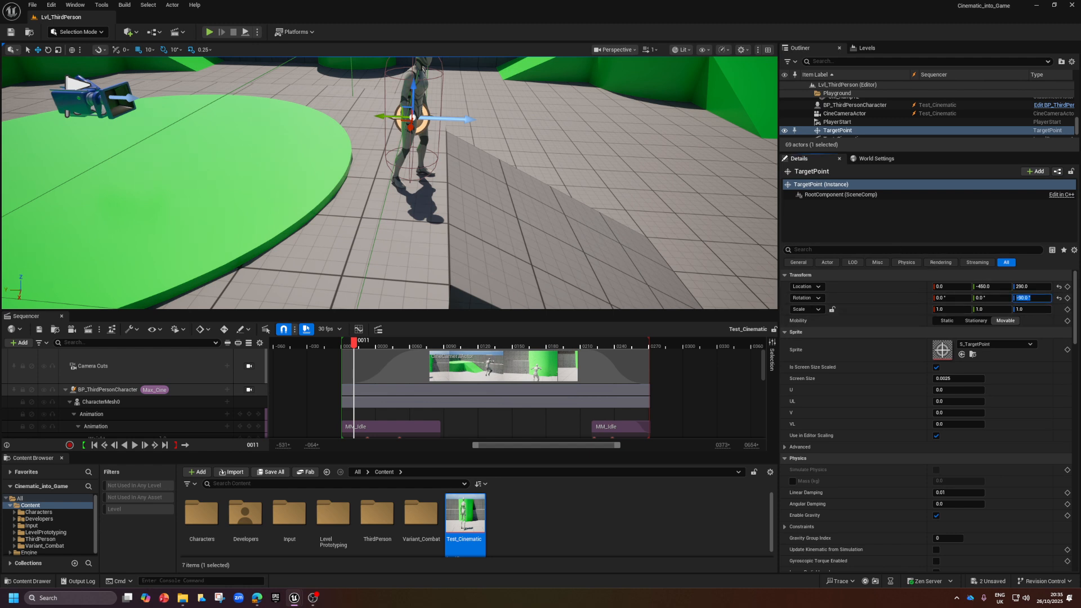
# - Close the sequence and save the changes to the TargetPoint and TriggerVolume
pyautogui.moveTo(510, 209); pyautogui.dragTo(483, 211, button='right')
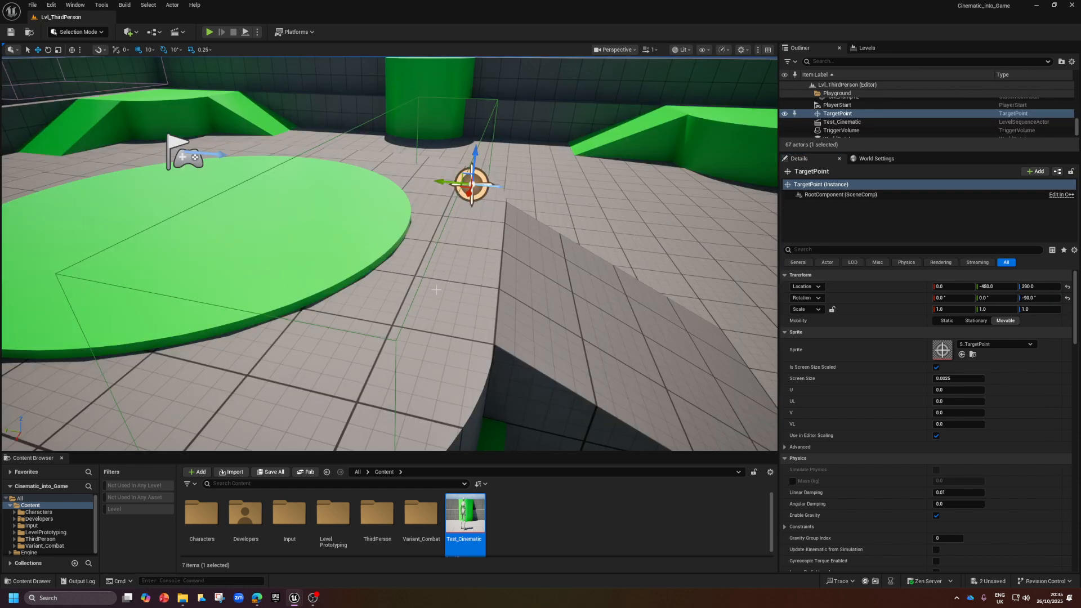
pyautogui.moveTo(123, 382); pyautogui.dragTo(124, 383, button='right')
pyautogui.click(268, 472)
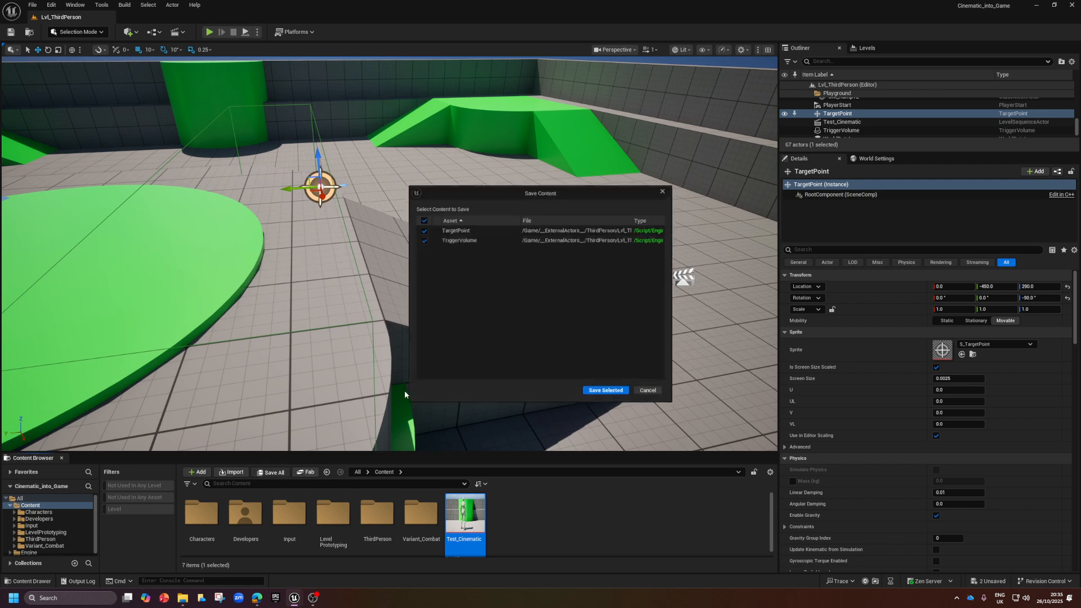
pyautogui.click(608, 394)
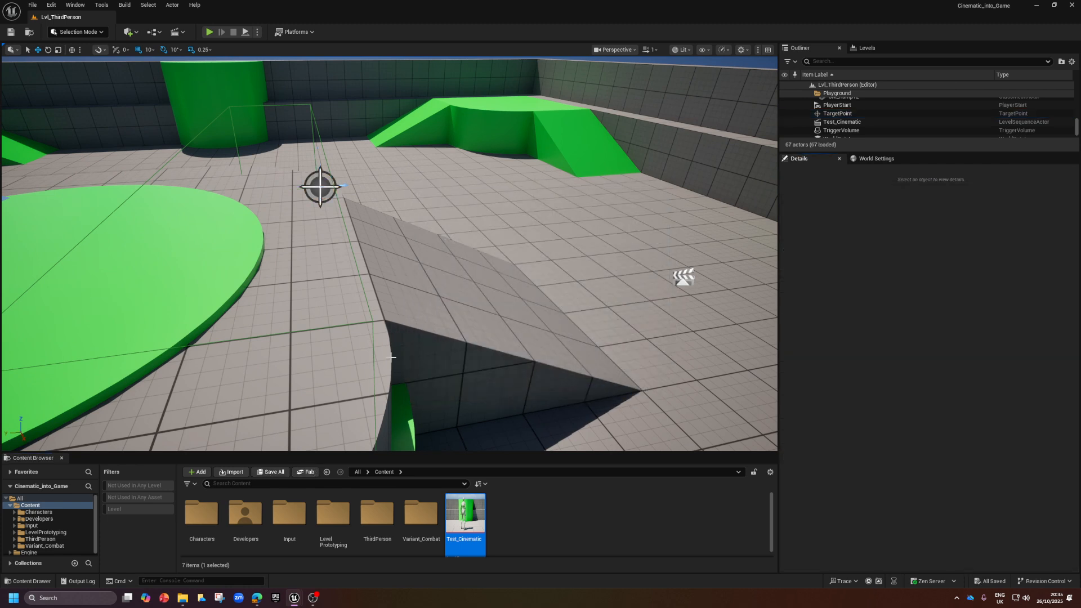
# - Reopen the Level Blueprint and shift the cinematic binding and Play nodes well away from the character cast to free up space
pyautogui.click(320, 179)
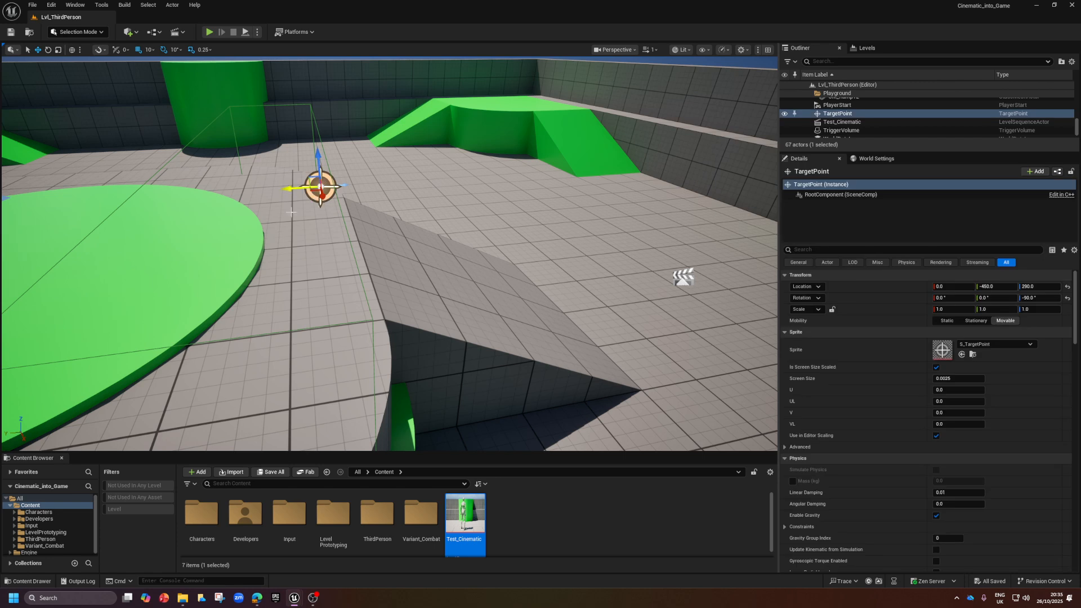
pyautogui.click(154, 34)
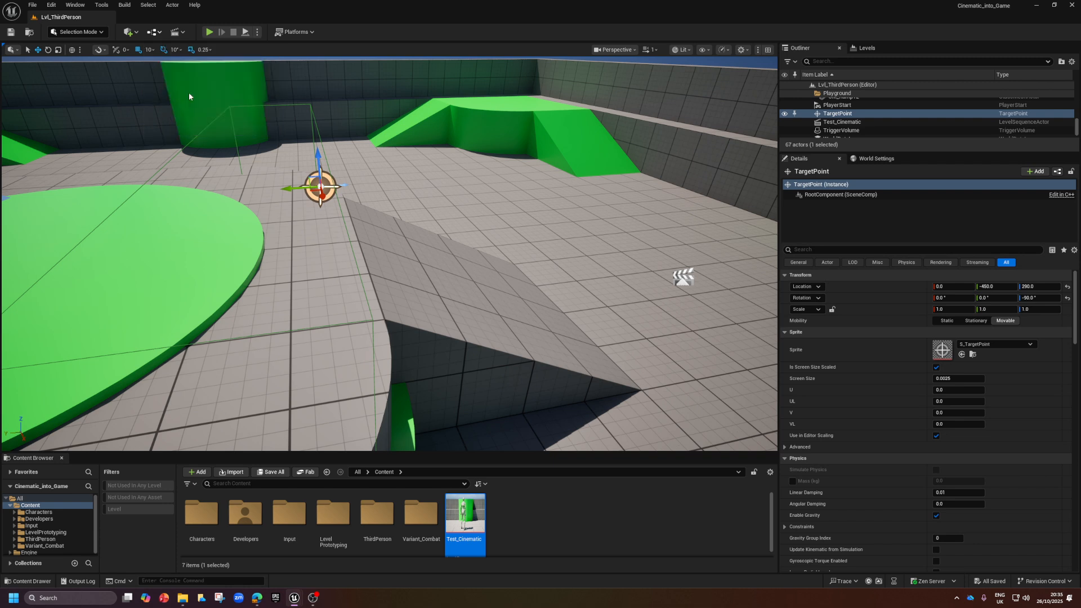
pyautogui.click(191, 93)
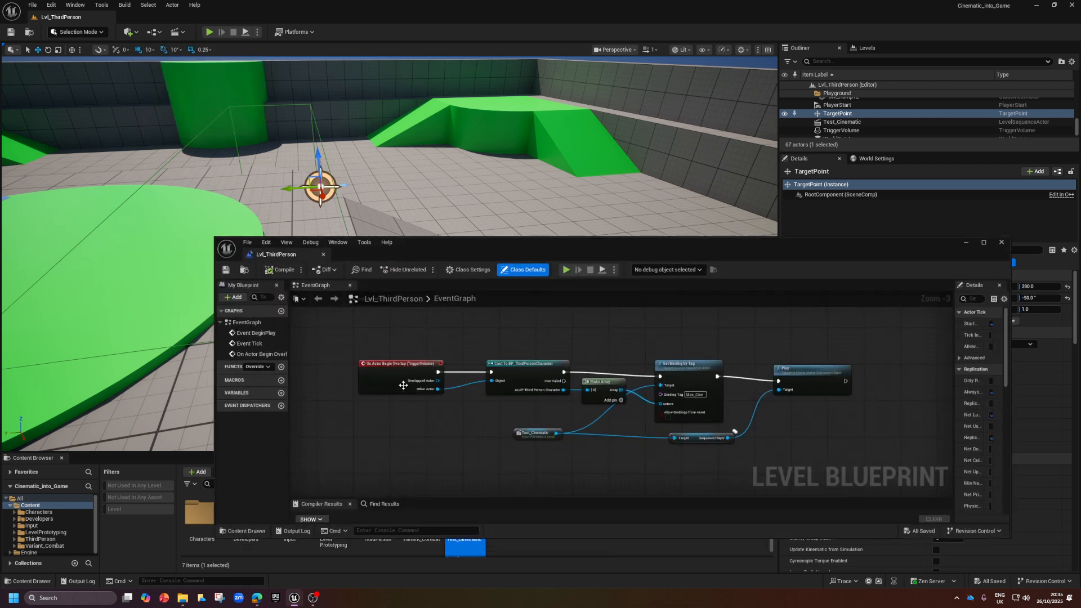
pyautogui.scroll(-4, 548, 380)
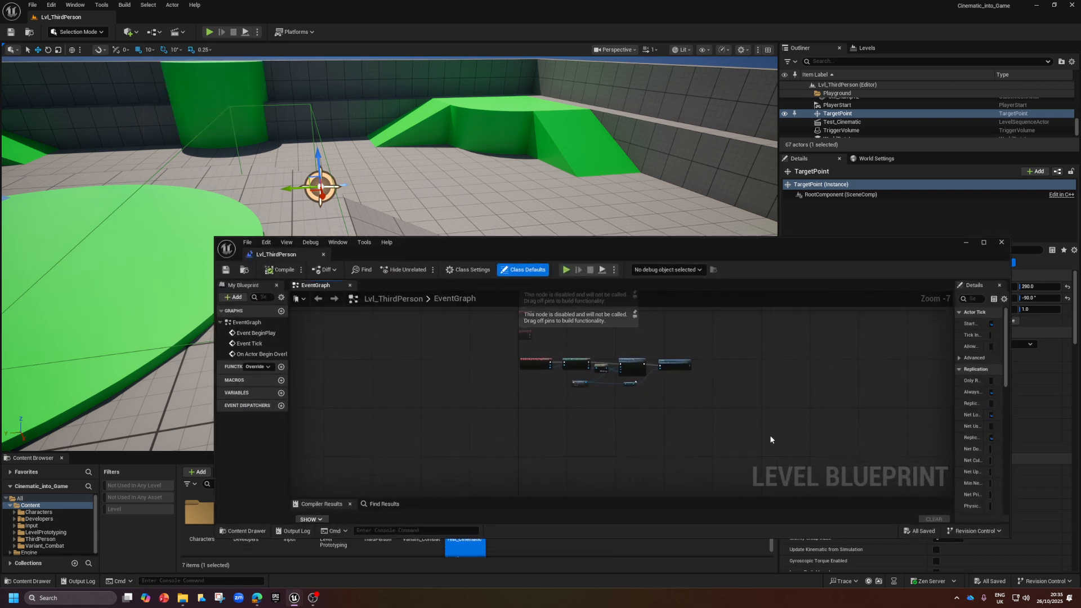
pyautogui.scroll(4, 595, 374)
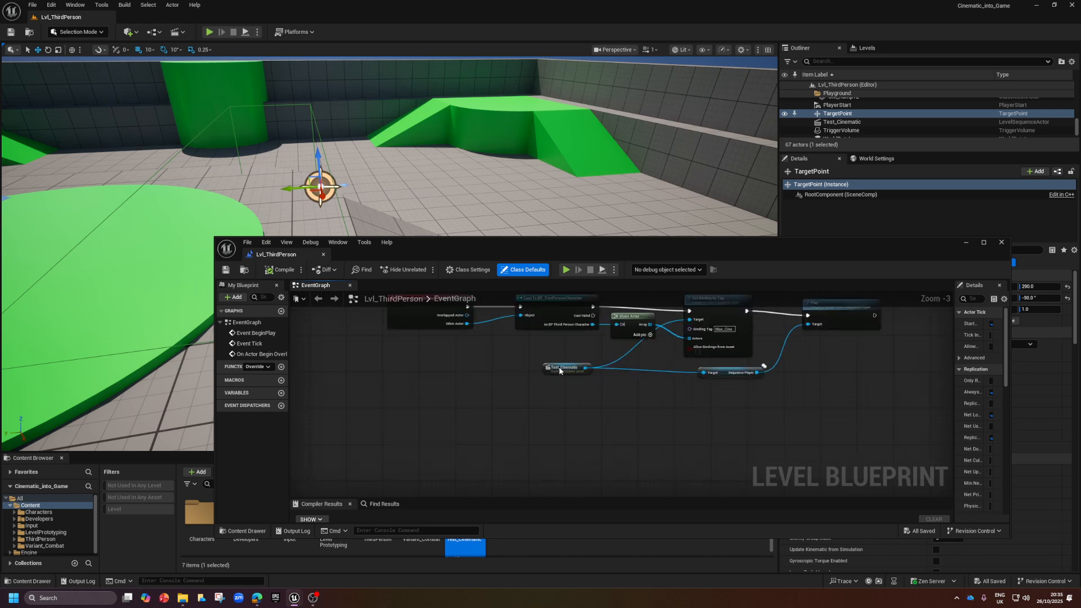
pyautogui.moveTo(559, 371); pyautogui.dragTo(622, 367)
pyautogui.scroll(-3, 737, 424)
pyautogui.moveTo(766, 485); pyautogui.dragTo(876, 434)
pyautogui.scroll(4, 678, 426)
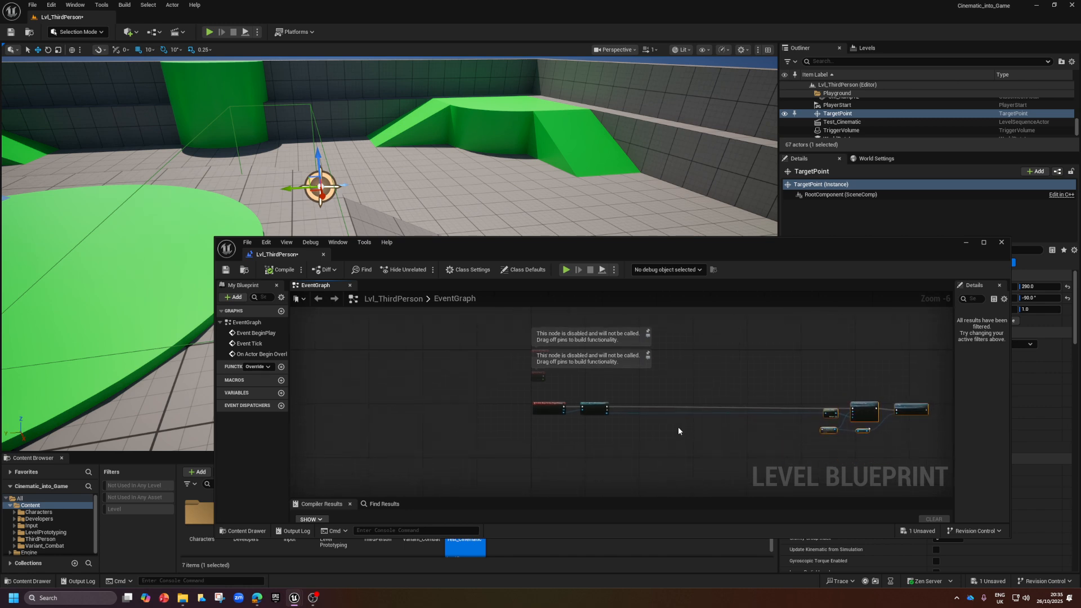
pyautogui.scroll(-1, 732, 441)
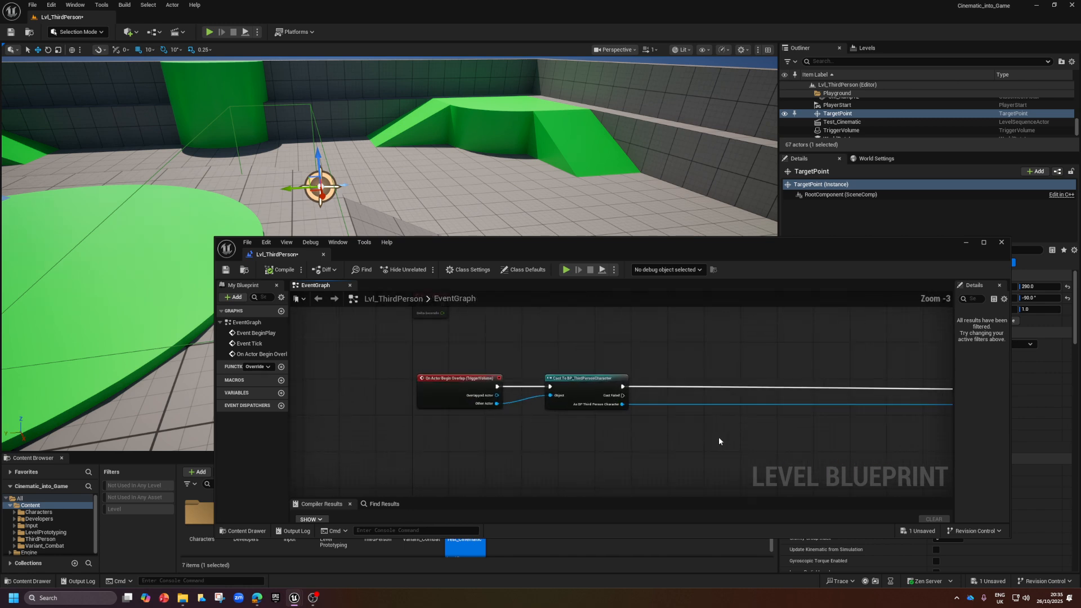
# - Add a reference to the level's TargetPoint to the event graph, below the trigger overlap event
pyautogui.click(434, 162)
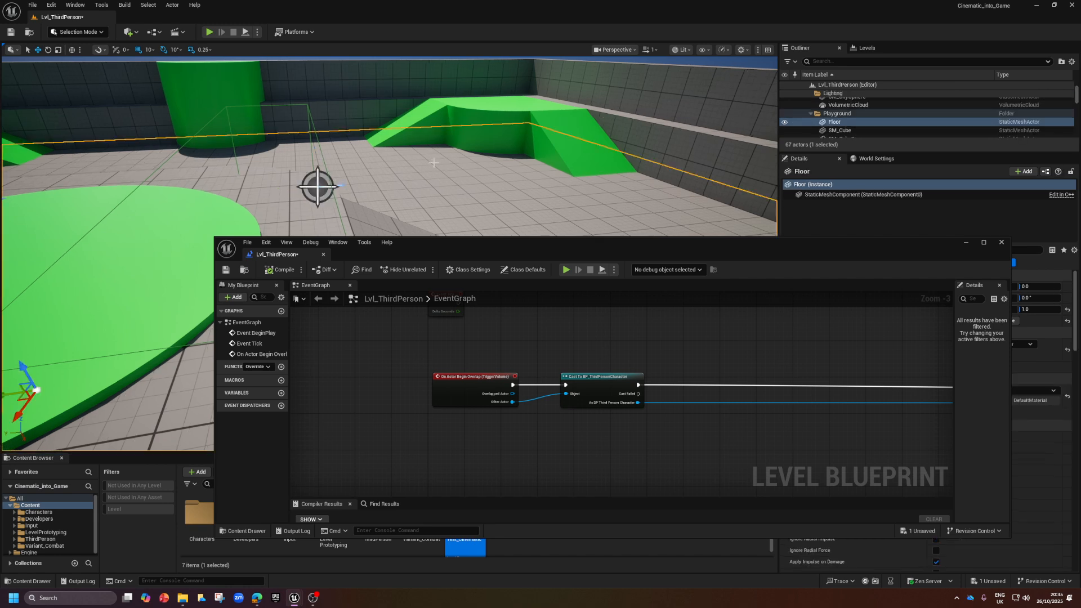
pyautogui.click(303, 187)
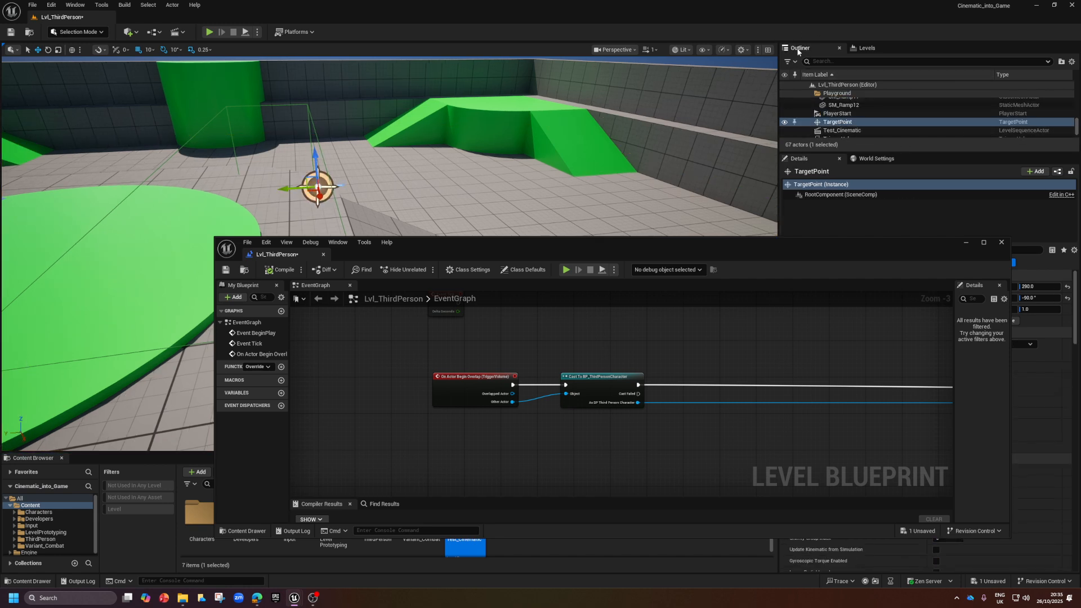
pyautogui.moveTo(833, 122); pyautogui.dragTo(465, 452)
pyautogui.moveTo(819, 252); pyautogui.dragTo(818, 281)
pyautogui.click(816, 195)
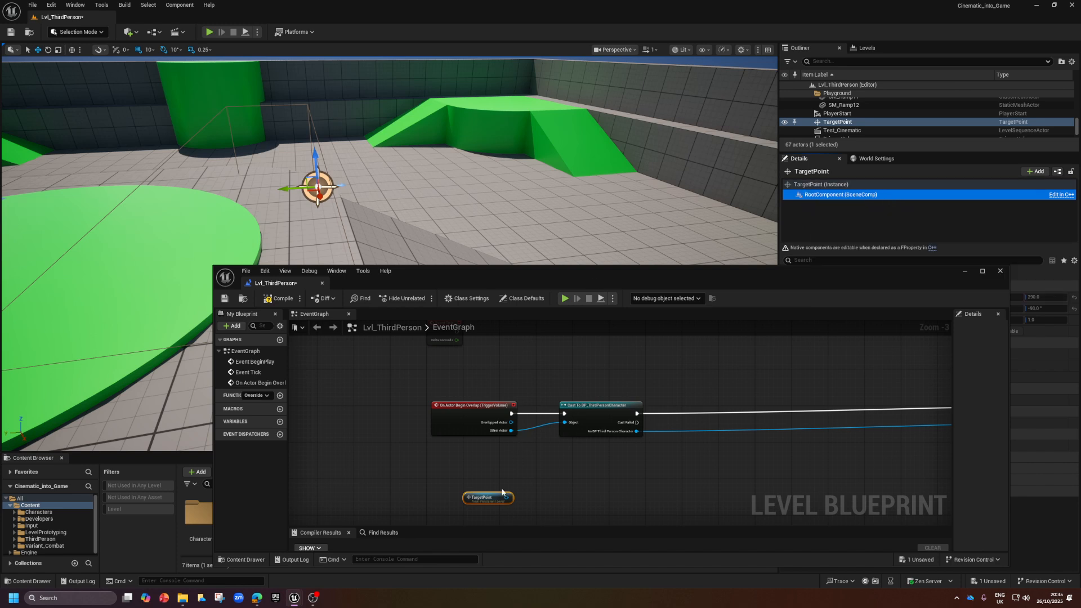
# - Add a Get Root Component node from the TargetPoint reference and place it close beside it
pyautogui.moveTo(505, 497); pyautogui.dragTo(570, 493)
pyautogui.write('root')
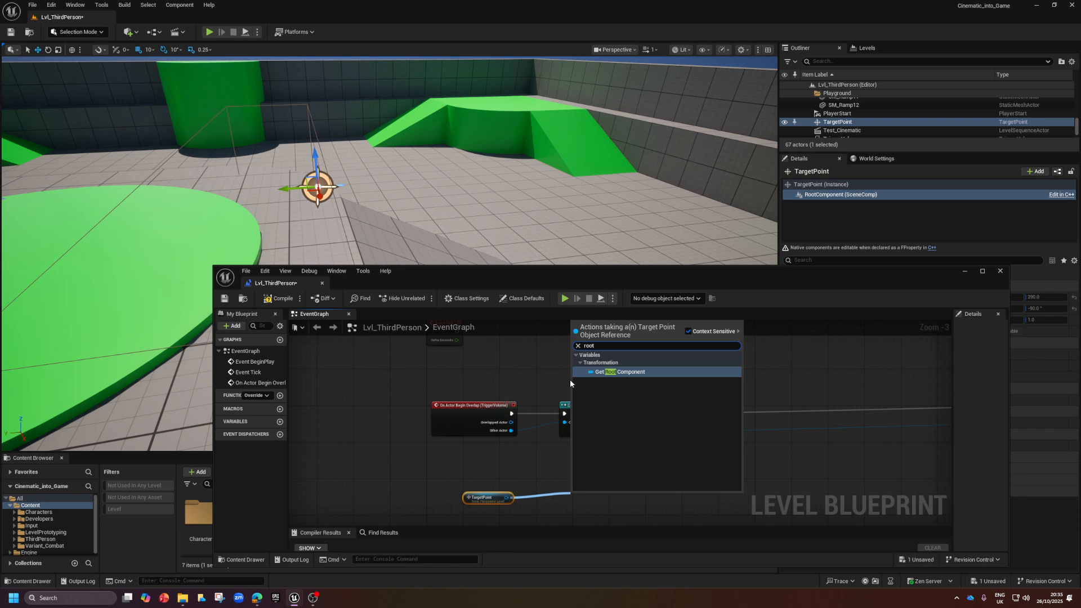
pyautogui.click(619, 372)
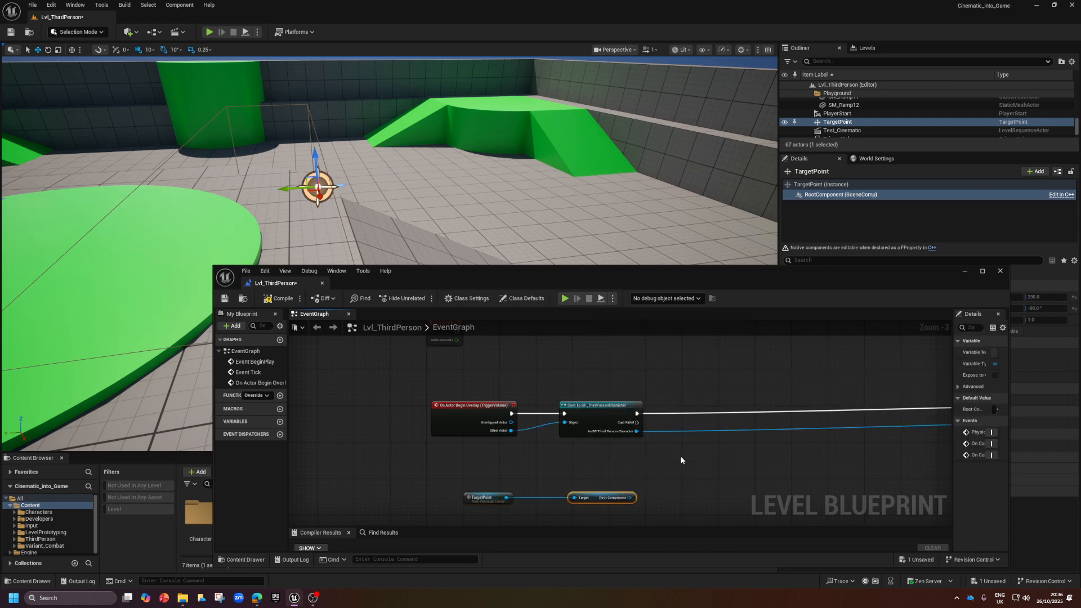
pyautogui.moveTo(596, 498); pyautogui.dragTo(559, 493)
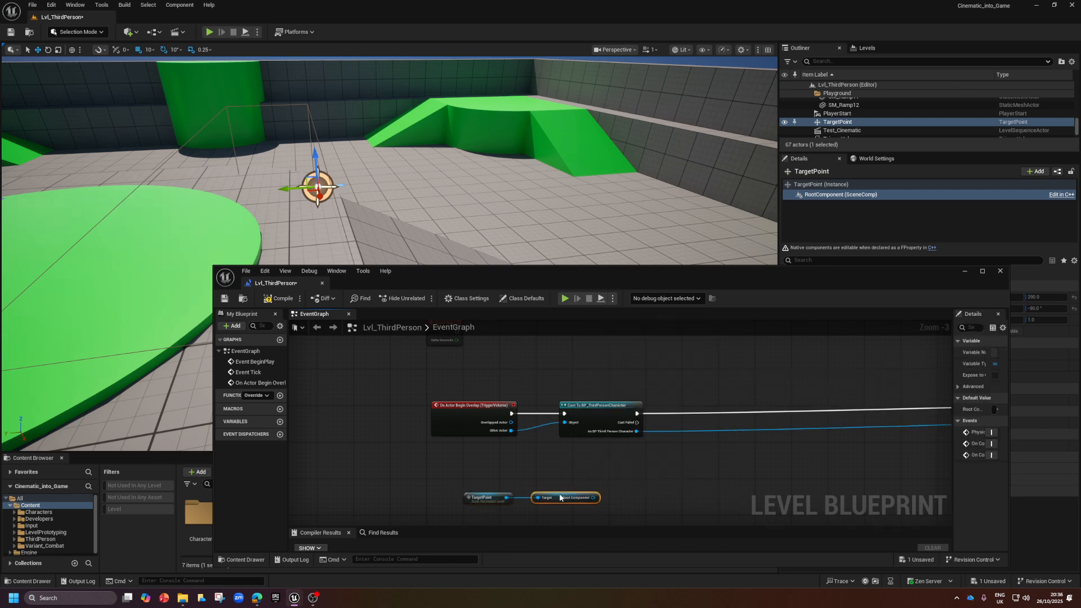
# - Add a Get World Location node fed by the TargetPoint's root component
pyautogui.moveTo(657, 500); pyautogui.dragTo(604, 452, button='right')
pyautogui.moveTo(540, 450); pyautogui.dragTo(630, 458)
pyautogui.write('ge')
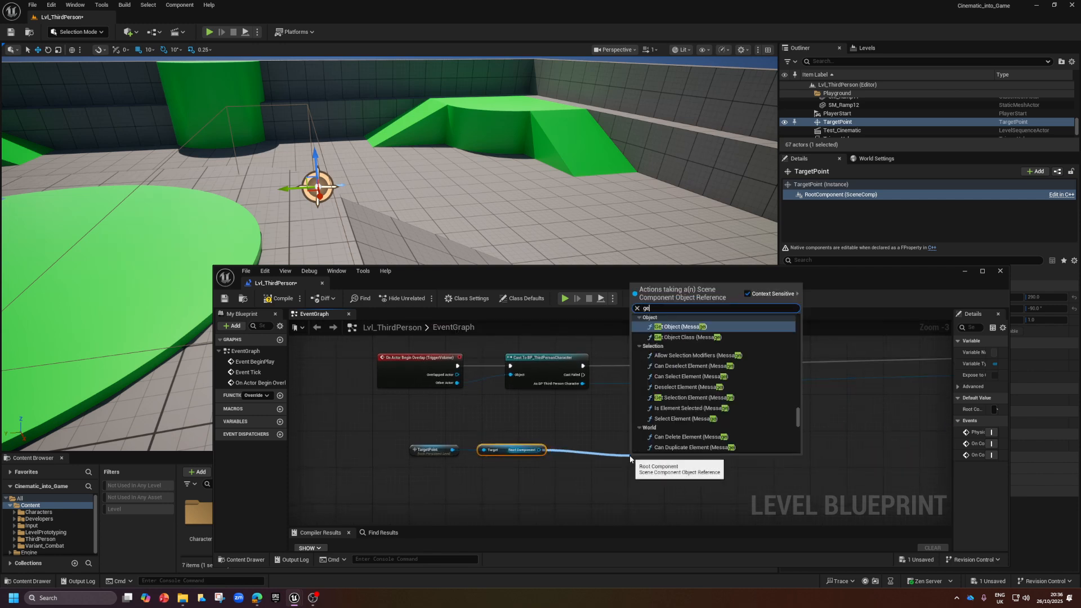
pyautogui.write('t world')
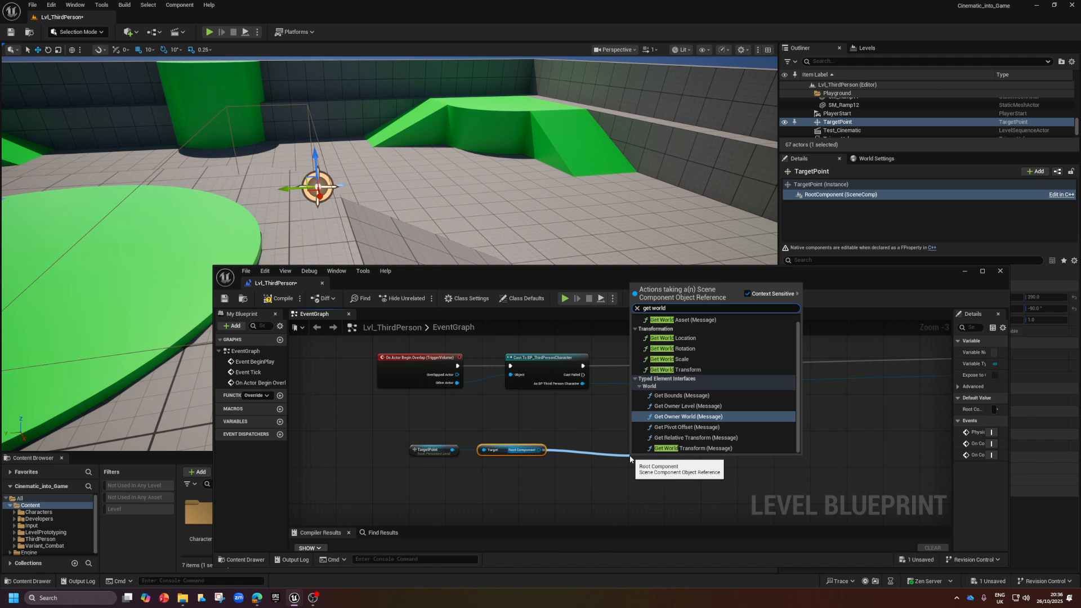
pyautogui.click(662, 338)
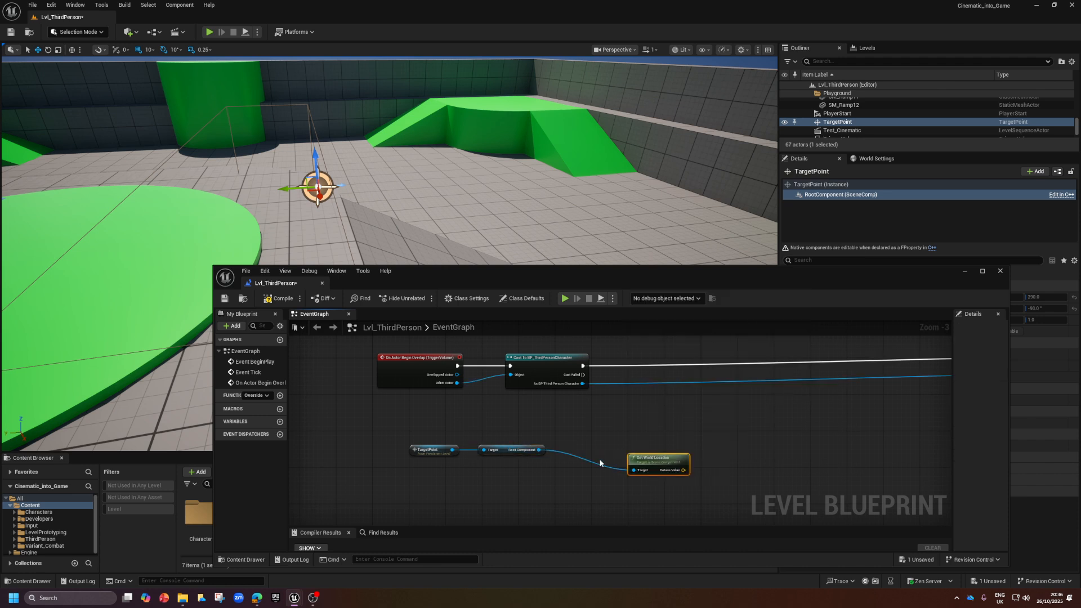
pyautogui.moveTo(647, 456); pyautogui.dragTo(615, 438)
# - Add a Get World Rotation node from the same root component and line it up under Get World Location
pyautogui.moveTo(542, 450); pyautogui.dragTo(599, 489)
pyautogui.write('get worlf')
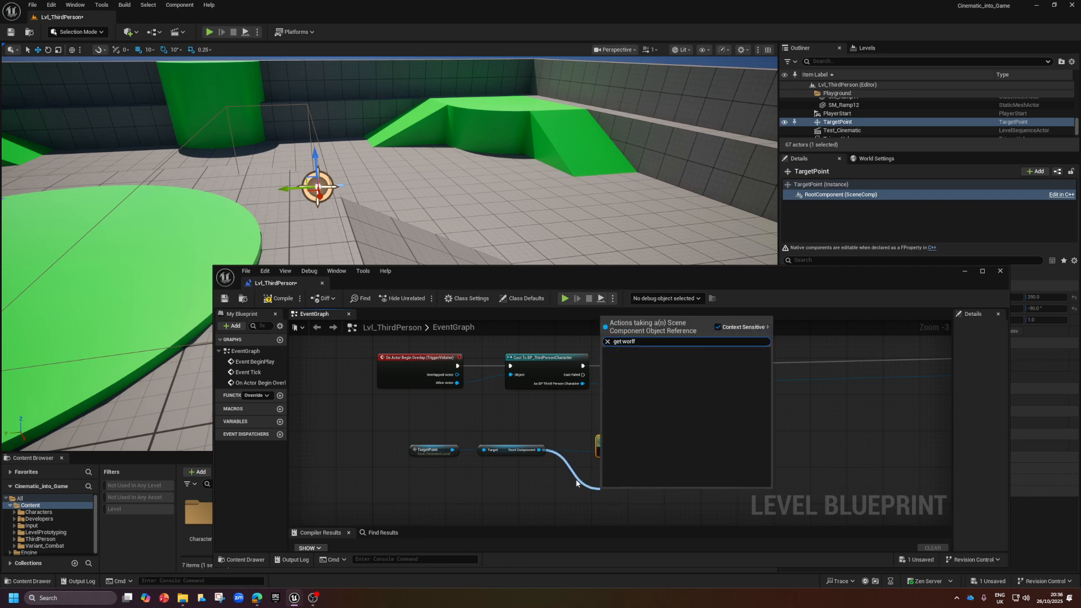
pyautogui.press('BackSpace')
pyautogui.press('BackSpace')
pyautogui.press('BackSpace')
pyautogui.write('d rot')
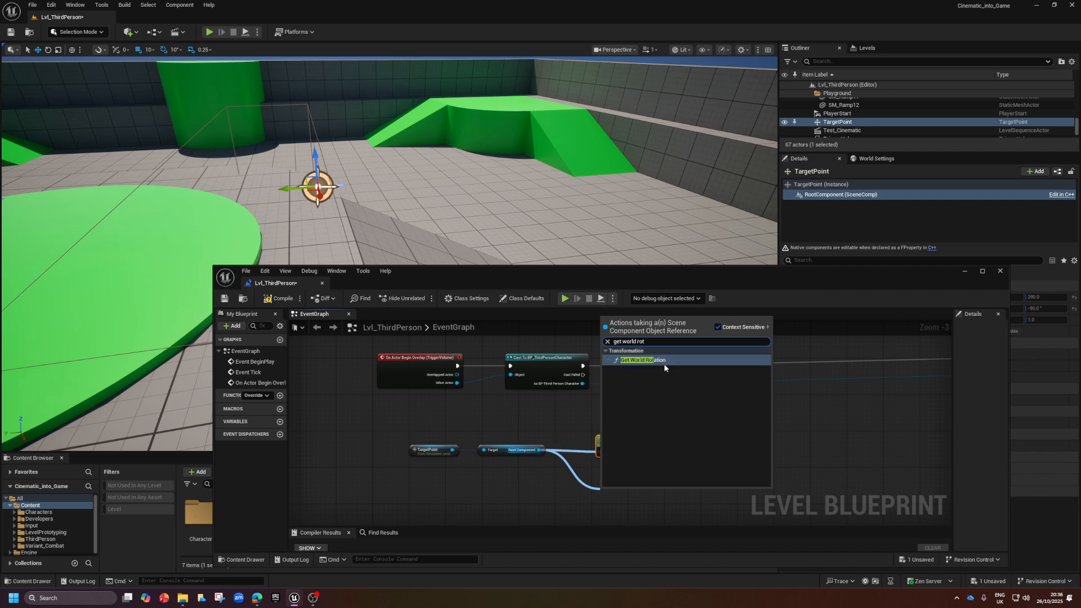
pyautogui.click(665, 361)
pyautogui.moveTo(630, 483); pyautogui.dragTo(630, 473)
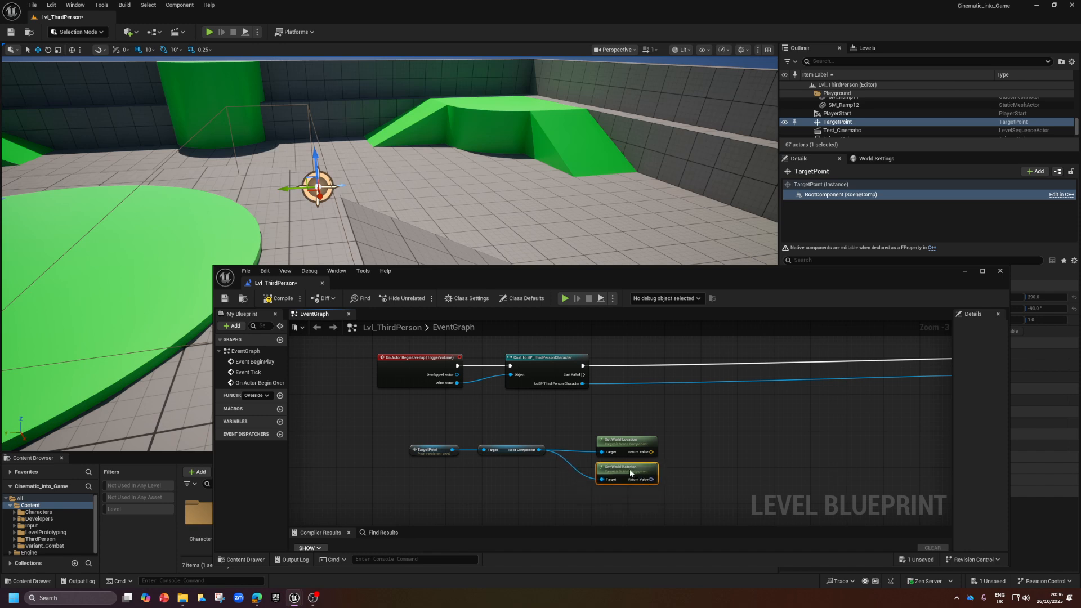
# - Add a Set Actor Location And Rotation node and feed it the TargetPoint's world location and world rotation
pyautogui.moveTo(685, 476); pyautogui.dragTo(677, 511, button='right')
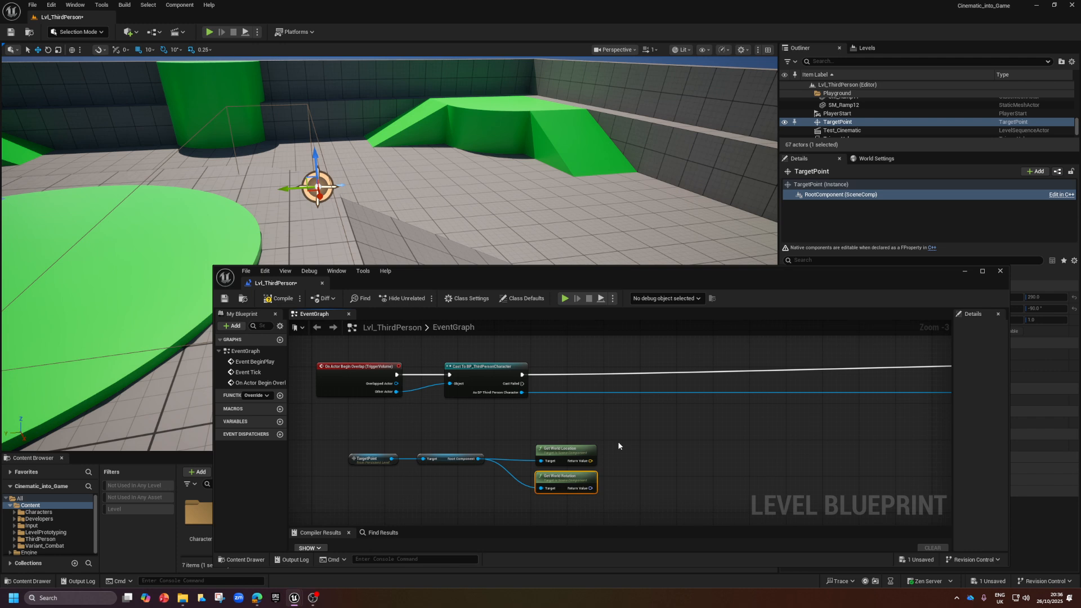
pyautogui.moveTo(590, 461); pyautogui.dragTo(696, 431)
pyautogui.write('s')
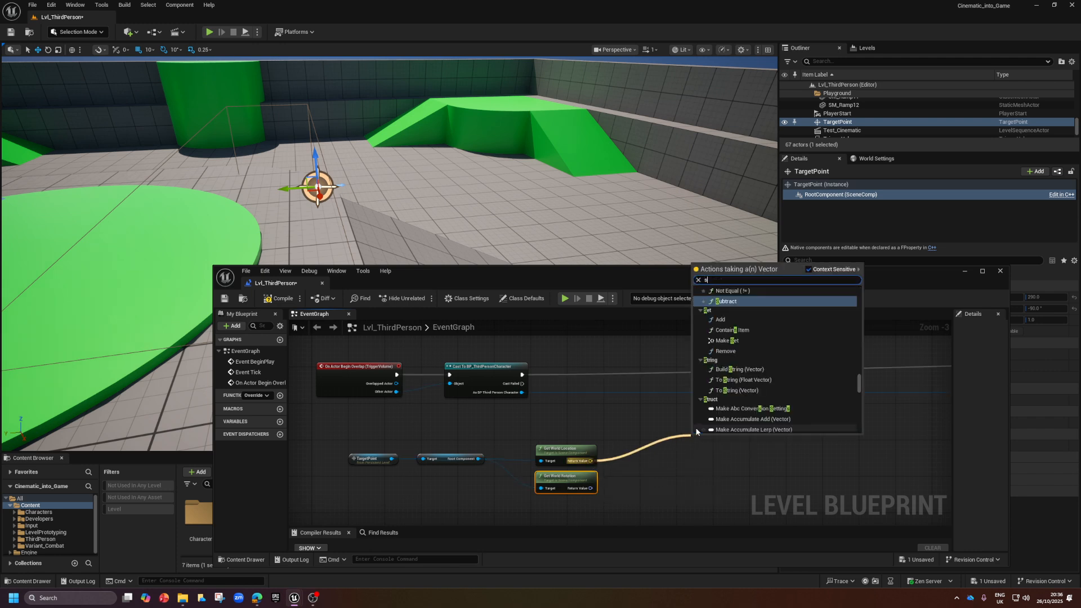
pyautogui.write('et act')
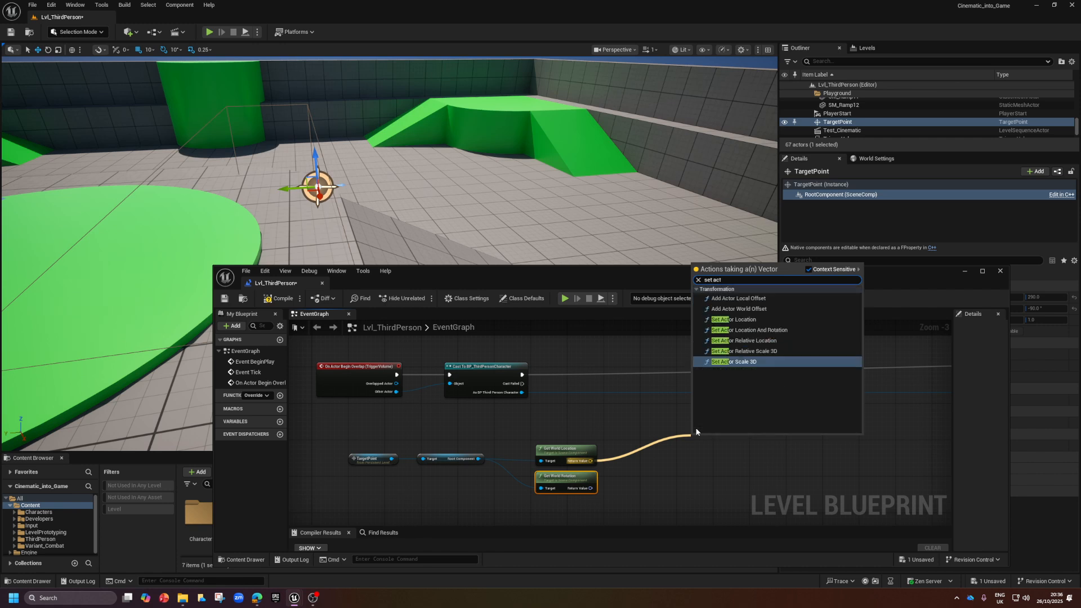
pyautogui.click(778, 330)
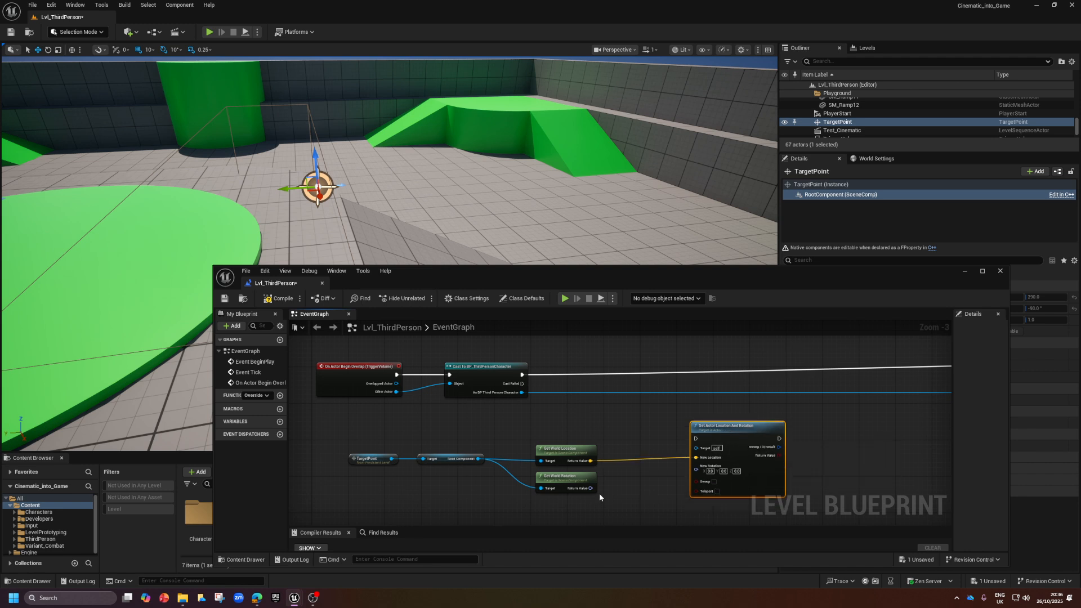
pyautogui.moveTo(591, 489); pyautogui.dragTo(697, 470)
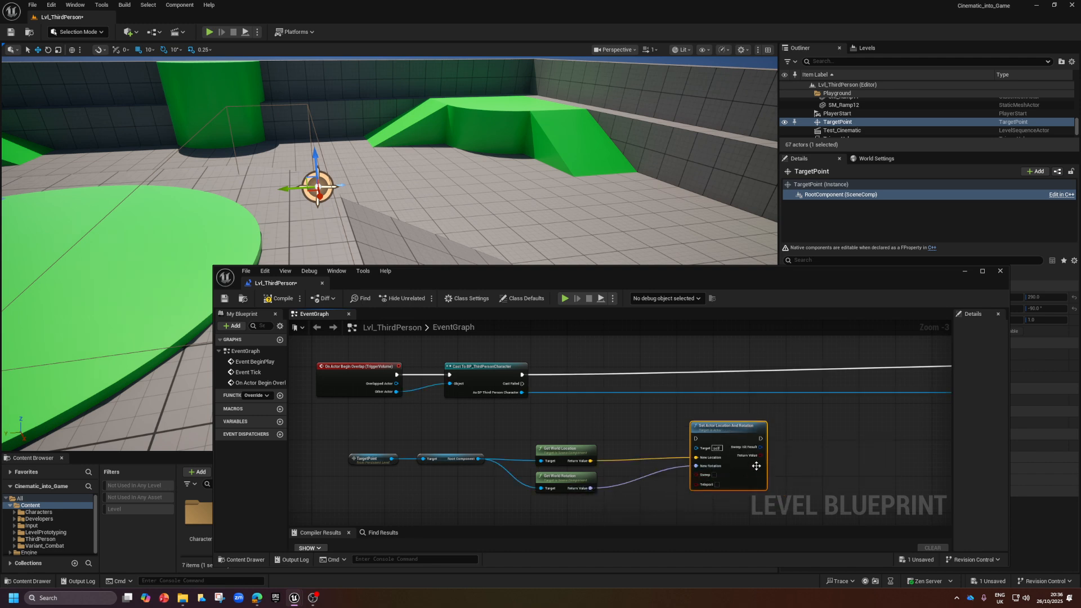
# - Insert Set Actor Location And Rotation into the execution flow after the cast, with the third-person character as its target
pyautogui.moveTo(522, 375)
pyautogui.keyDown('ctrl'); pyautogui.mouseDown()
pyautogui.moveTo(864, 451)
pyautogui.moveTo(760, 439)
pyautogui.moveTo(632, 393)
pyautogui.moveTo(522, 375)
pyautogui.mouseUp(); pyautogui.keyUp('ctrl')
pyautogui.moveTo(749, 435); pyautogui.dragTo(779, 370)
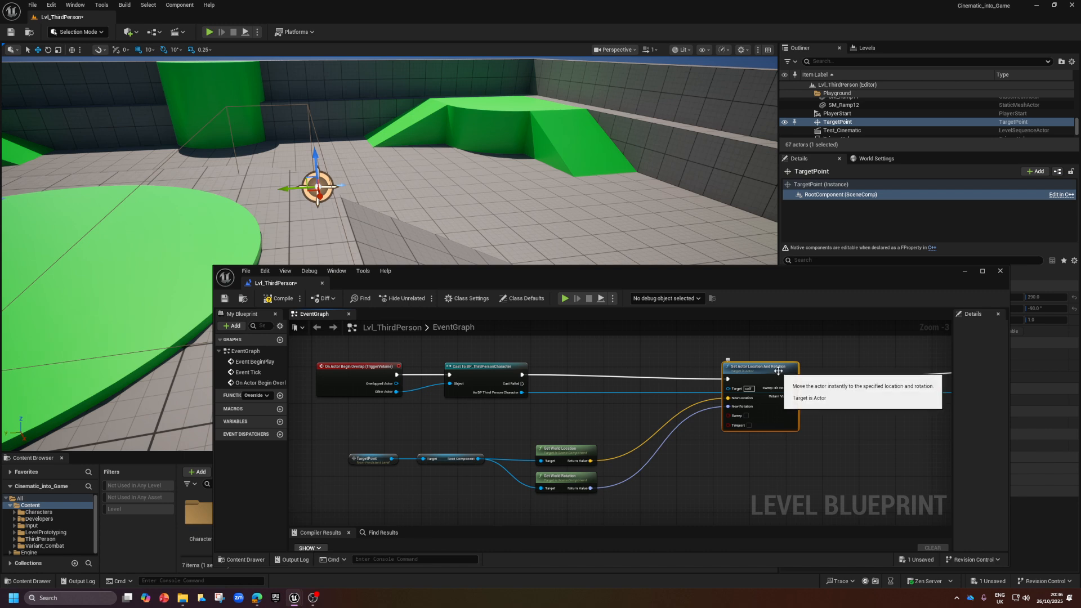
pyautogui.moveTo(522, 392); pyautogui.dragTo(768, 372)
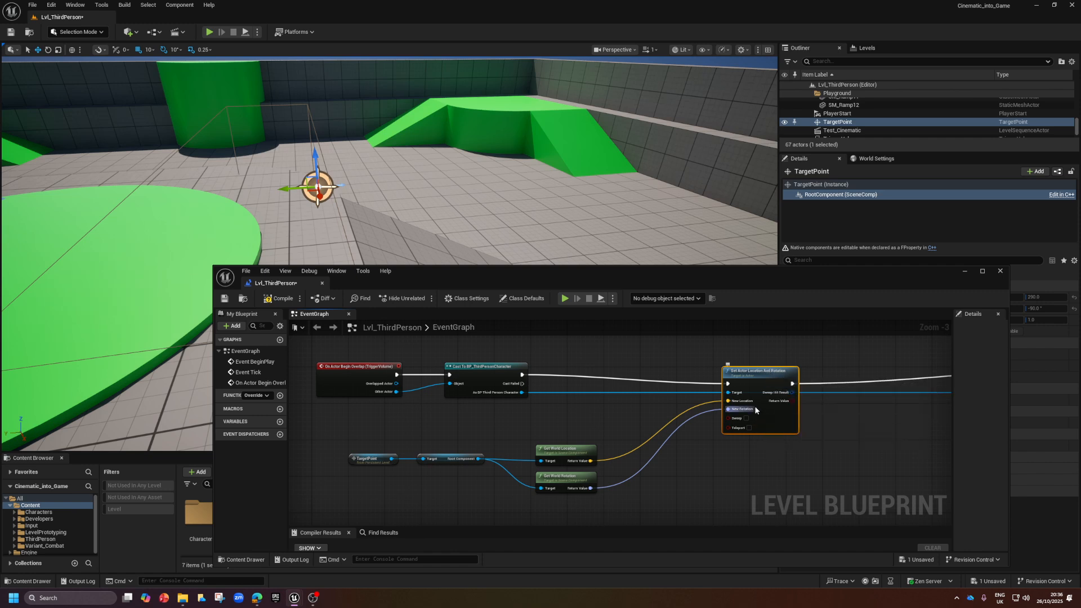
# - Add a Delay with a duration of 1.0 after Set Actor Location And Rotation, ahead of the cinematic nodes
pyautogui.moveTo(617, 425); pyautogui.dragTo(434, 422, button='right')
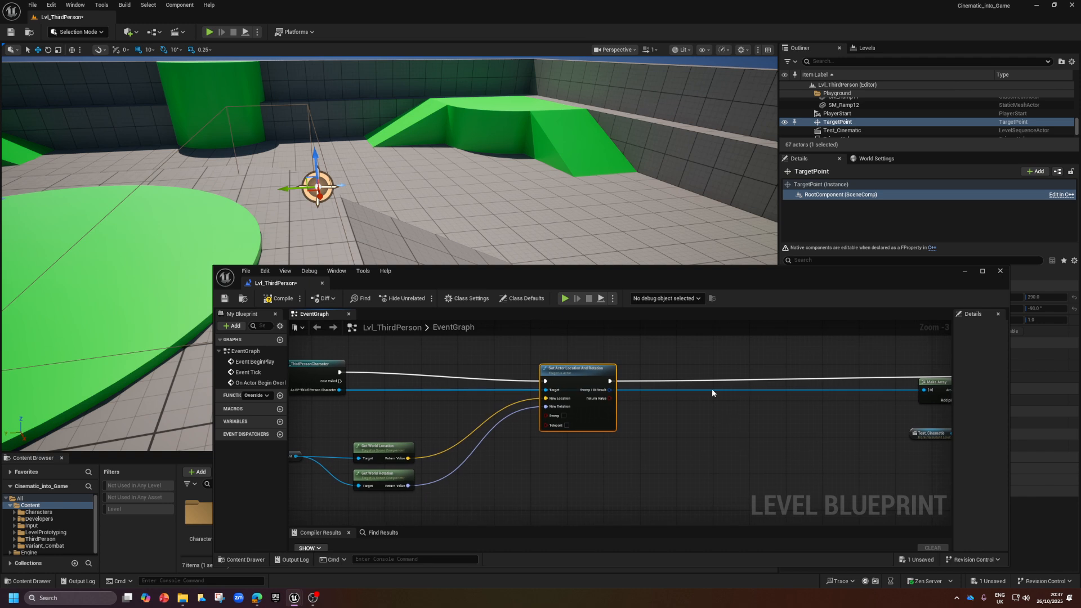
pyautogui.moveTo(610, 381); pyautogui.dragTo(666, 380)
pyautogui.write('del')
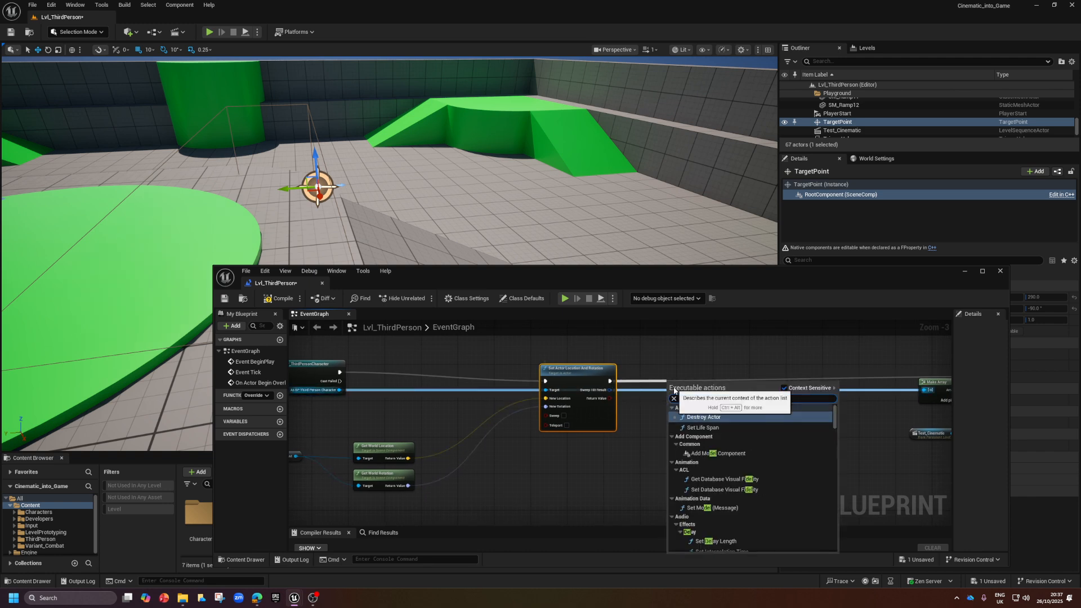
pyautogui.write('ay')
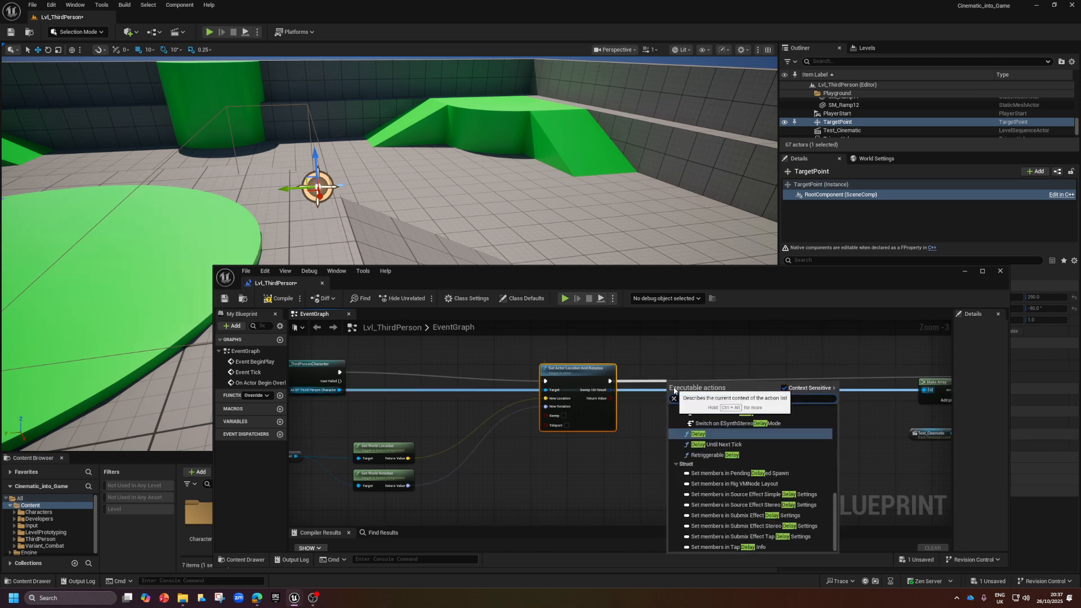
pyautogui.click(709, 437)
pyautogui.click(691, 400)
pyautogui.moveTo(699, 386); pyautogui.dragTo(703, 375)
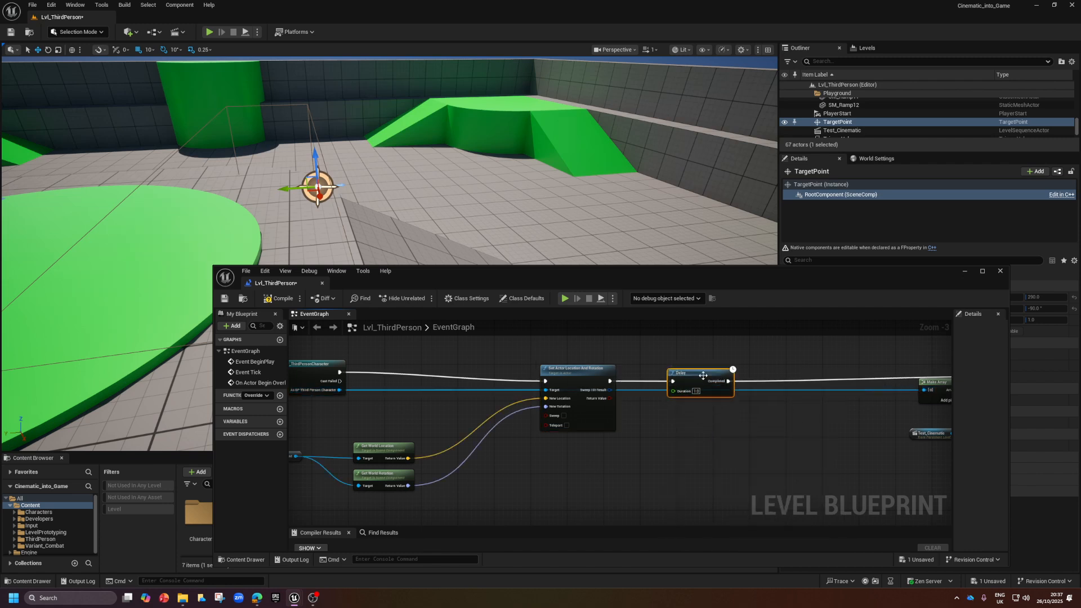
# - Choose Lvl_ThirdPerson0 as the debug object, and compile and save the Level Blueprint
pyautogui.click(655, 298)
pyautogui.click(656, 311)
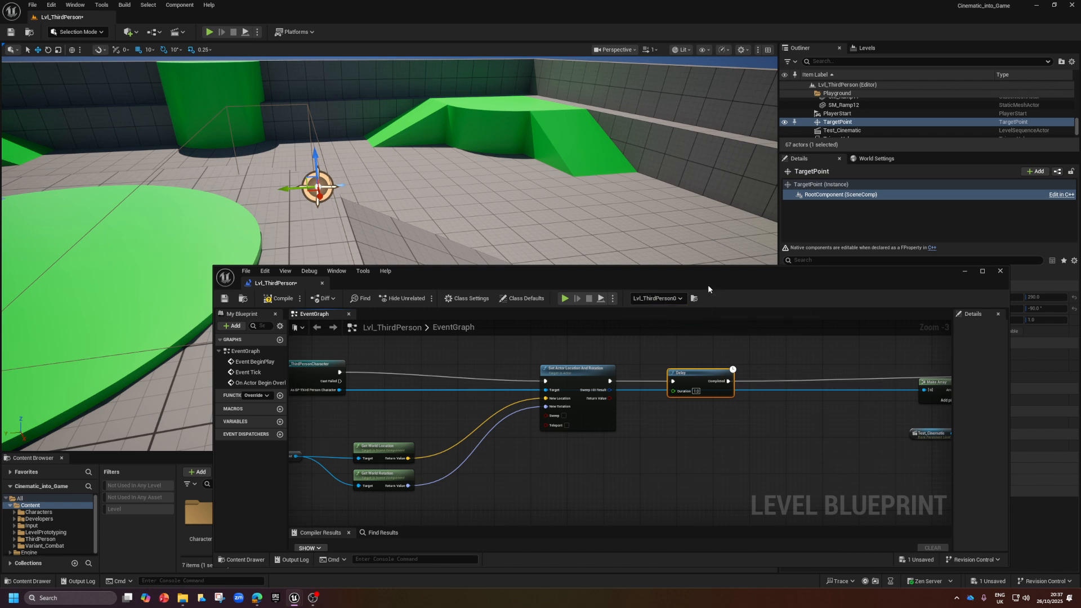
pyautogui.moveTo(708, 285); pyautogui.dragTo(621, 336)
pyautogui.scroll(-2, 515, 511)
pyautogui.moveTo(538, 538); pyautogui.dragTo(485, 533, button='right')
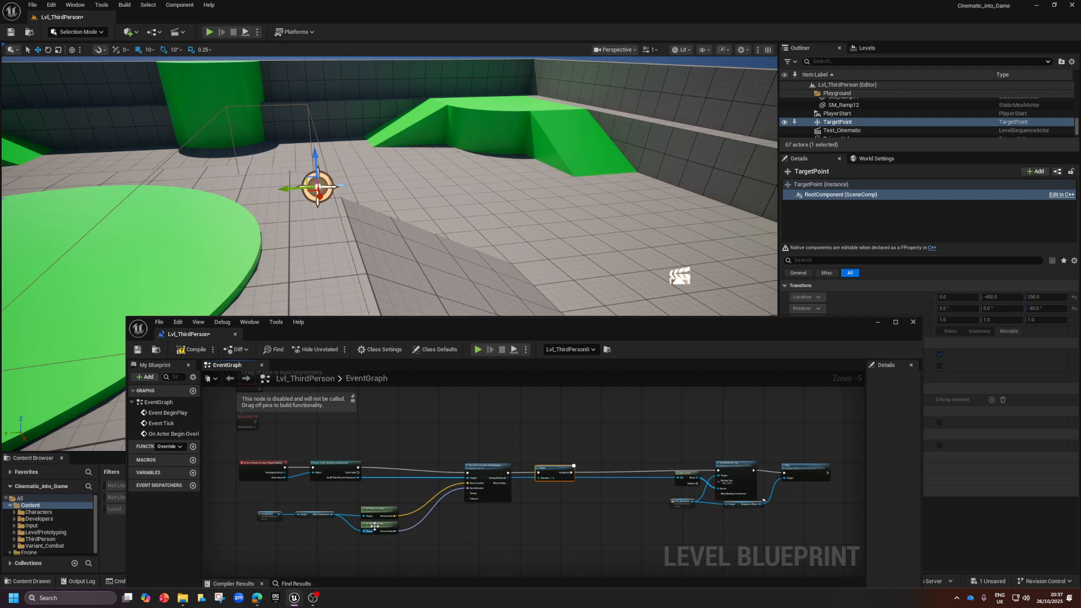
pyautogui.click(191, 349)
pyautogui.click(138, 349)
# - Play-test the level twice to check how the third-person character moves to the TargetPoint when the cinematic is triggered
pyautogui.moveTo(327, 335); pyautogui.dragTo(277, 408)
pyautogui.click(428, 422)
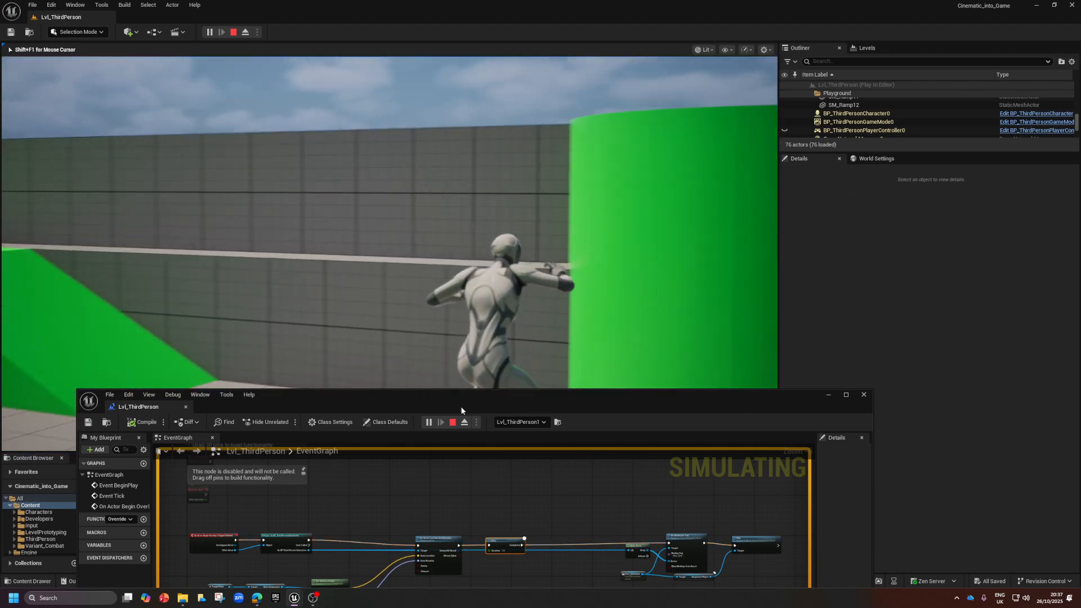
pyautogui.press('Escape')
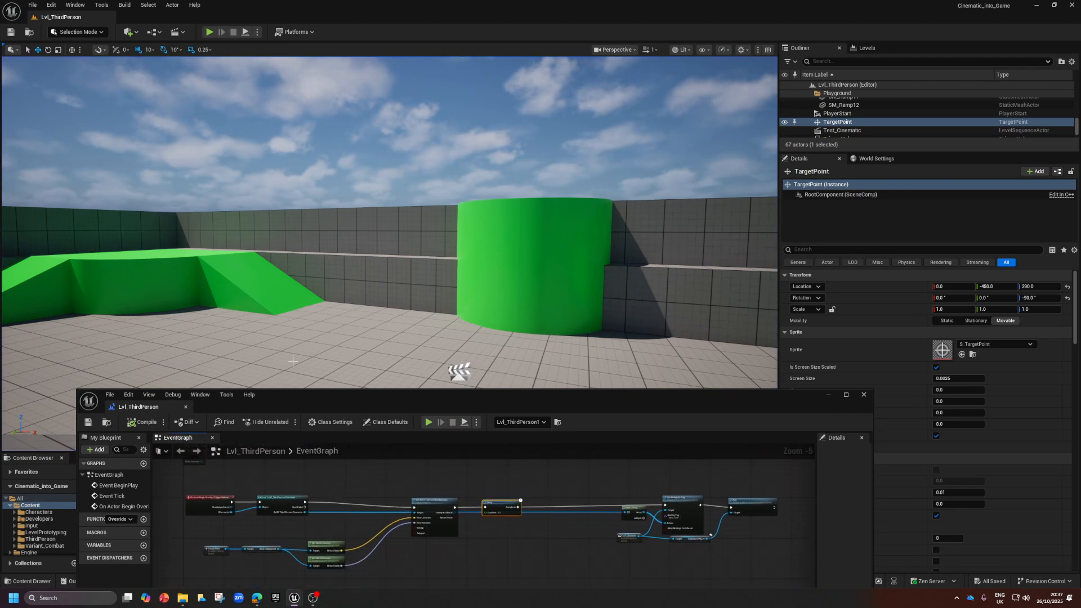
pyautogui.click(429, 422)
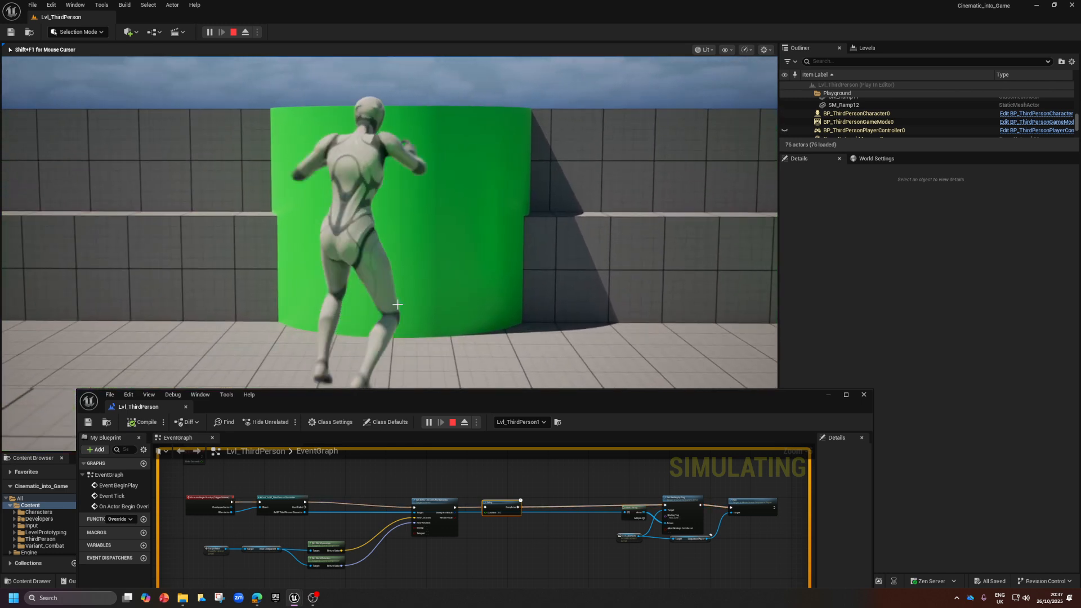
pyautogui.press('Escape')
# - Make room in the Level Blueprint by moving the TargetPoint nodes lower and Set Actor Location And Rotation with the Delay farther from the cast
pyautogui.moveTo(548, 401); pyautogui.dragTo(587, 221)
pyautogui.scroll(2, 437, 402)
pyautogui.moveTo(480, 440); pyautogui.dragTo(211, 376)
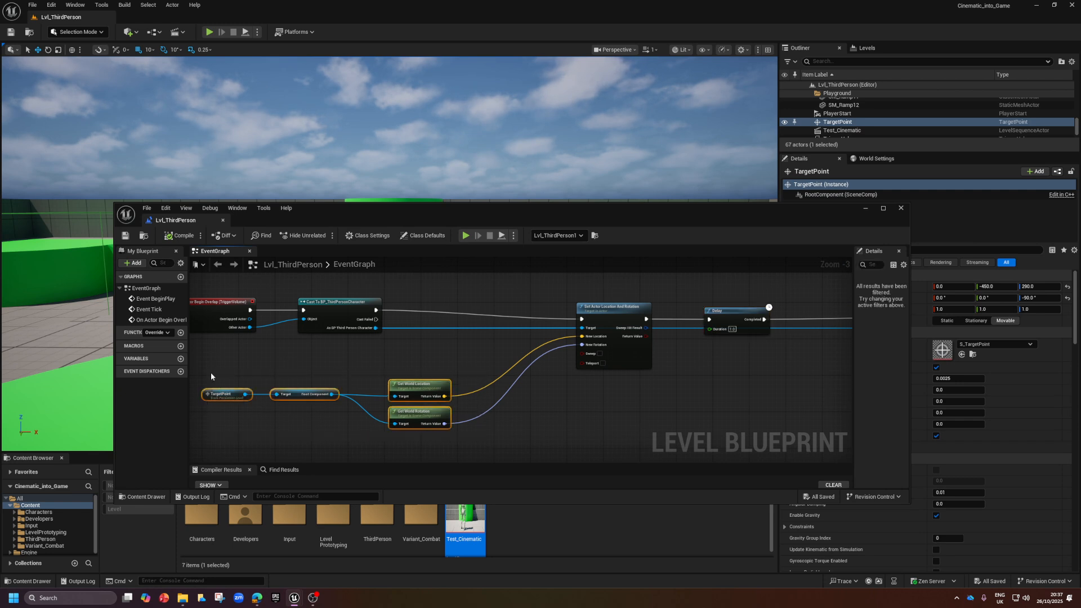
pyautogui.moveTo(421, 389); pyautogui.dragTo(416, 448)
pyautogui.moveTo(630, 415); pyautogui.dragTo(468, 408, button='right')
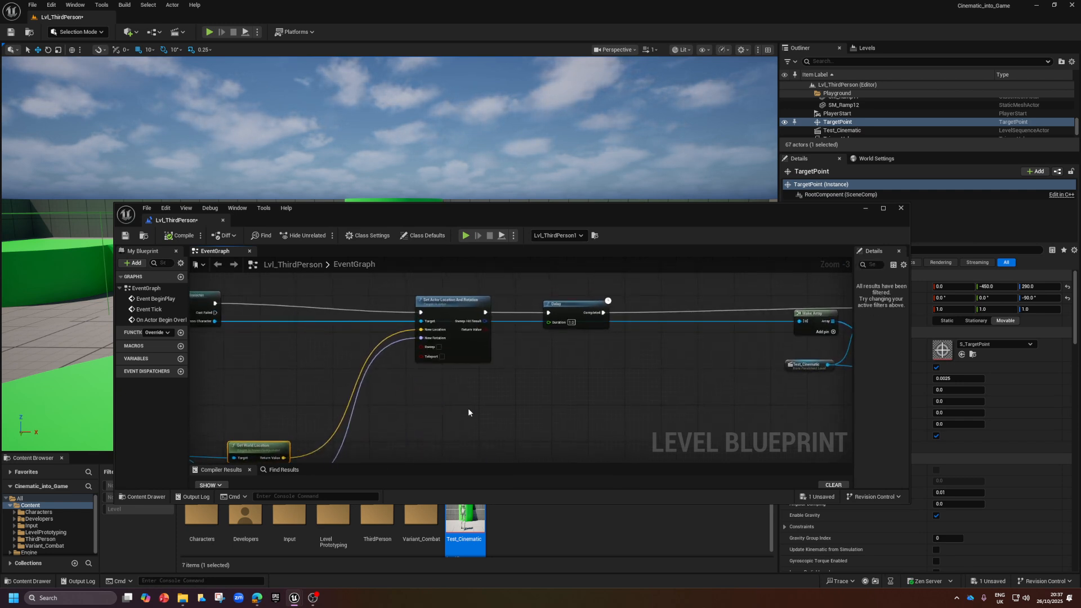
pyautogui.moveTo(468, 408); pyautogui.dragTo(414, 266)
pyautogui.moveTo(459, 305); pyautogui.dragTo(577, 296)
pyautogui.moveTo(504, 386); pyautogui.dragTo(592, 392, button='right')
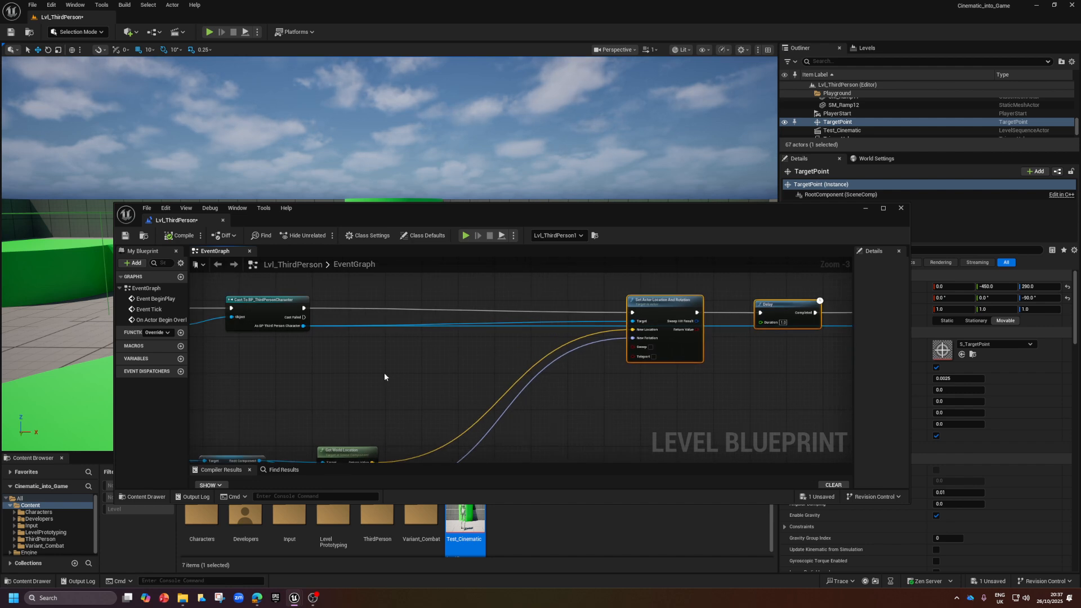
pyautogui.moveTo(349, 383); pyautogui.dragTo(436, 359, button='right')
pyautogui.scroll(-1, 435, 359)
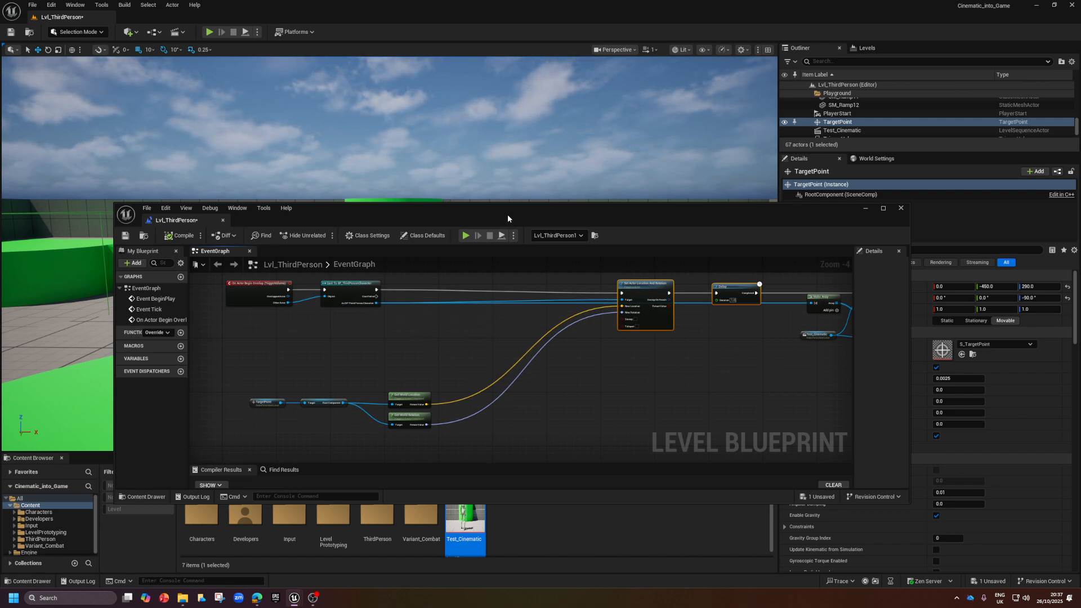
# - Add a Get Actor Location node targeting the cast's As BP Third Person Character output
pyautogui.moveTo(508, 218); pyautogui.dragTo(531, 384)
pyautogui.moveTo(546, 256); pyautogui.dragTo(546, 257, button='right')
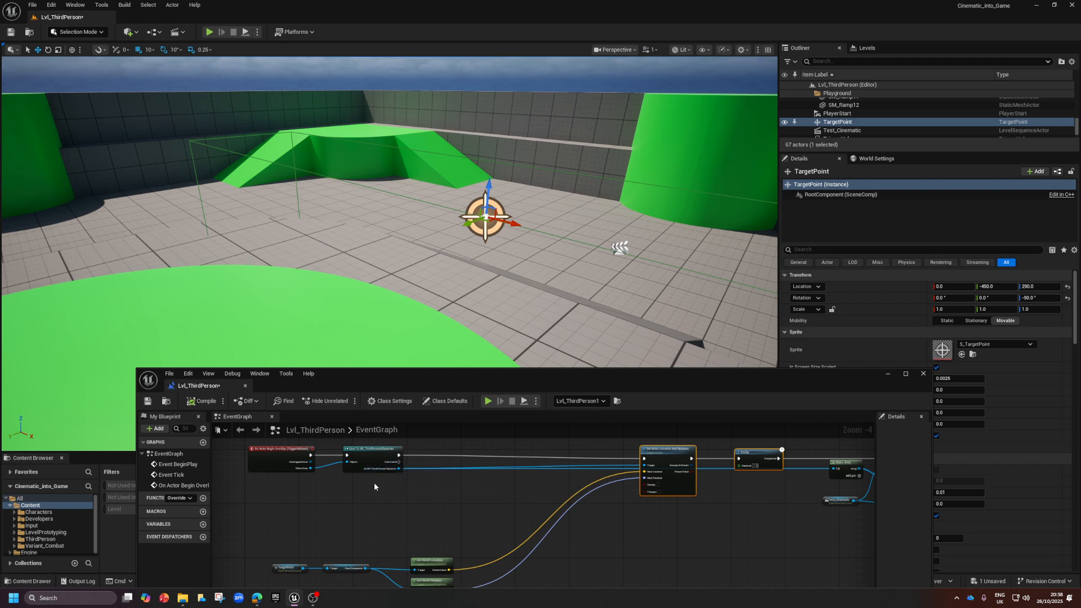
pyautogui.scroll(2, 393, 471)
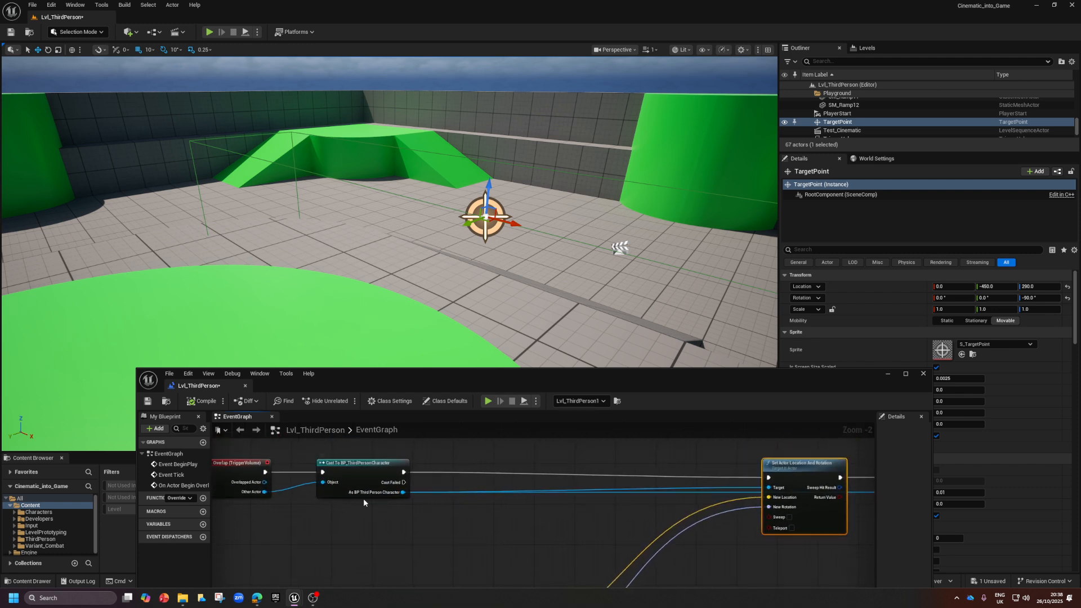
pyautogui.moveTo(403, 493); pyautogui.dragTo(456, 543)
pyautogui.write('get a')
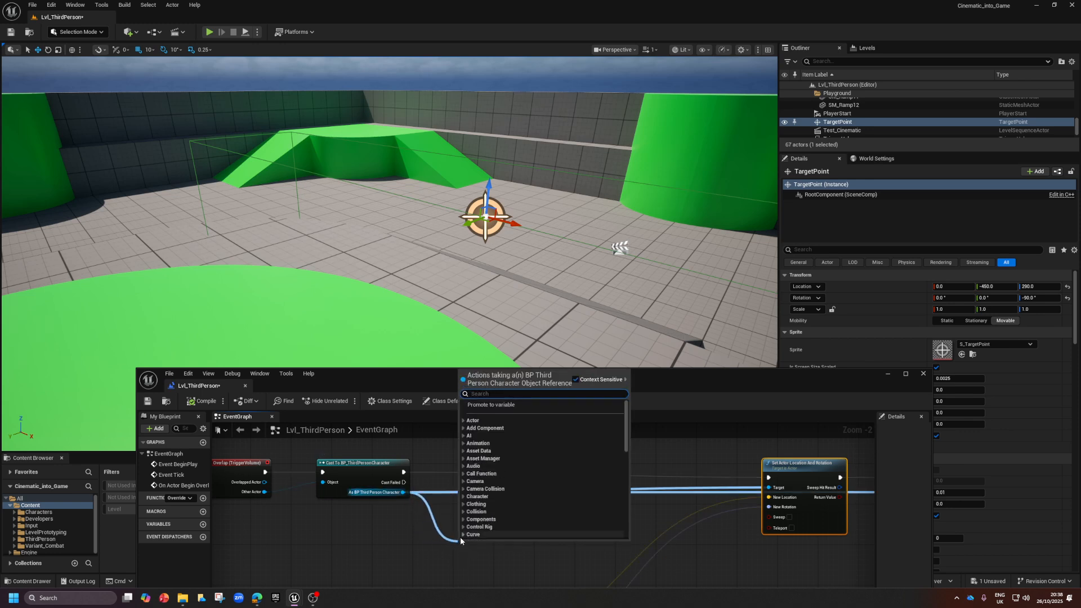
pyautogui.write('ctor')
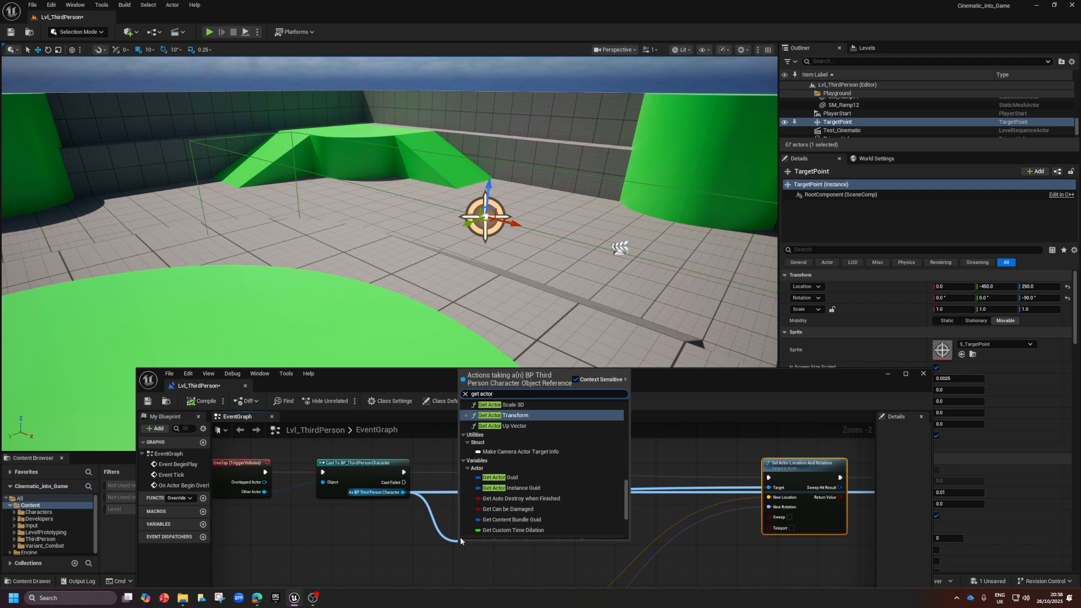
pyautogui.write(' loc')
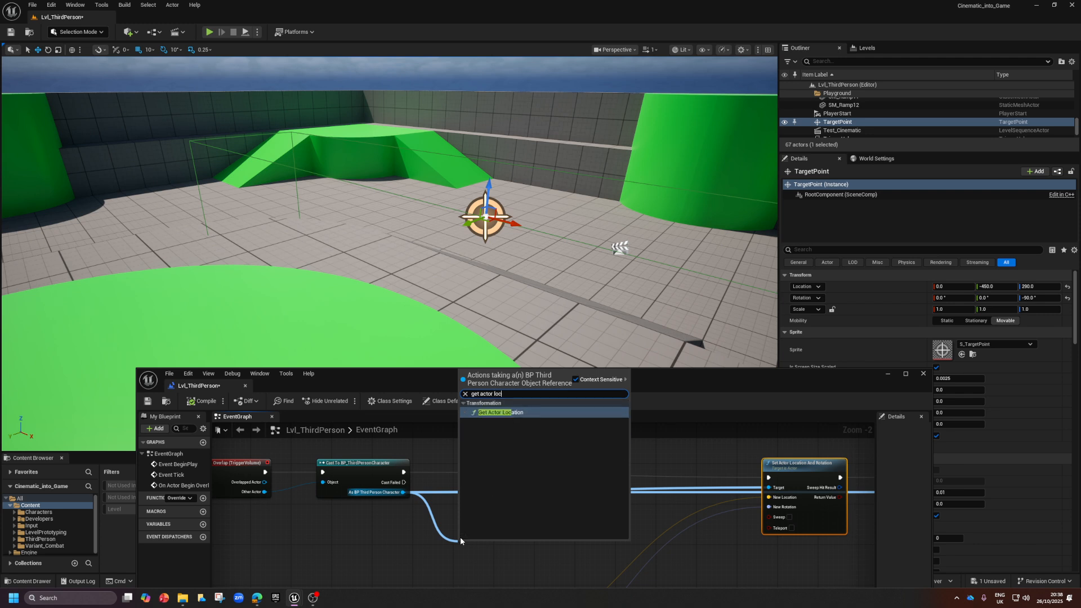
pyautogui.click(502, 412)
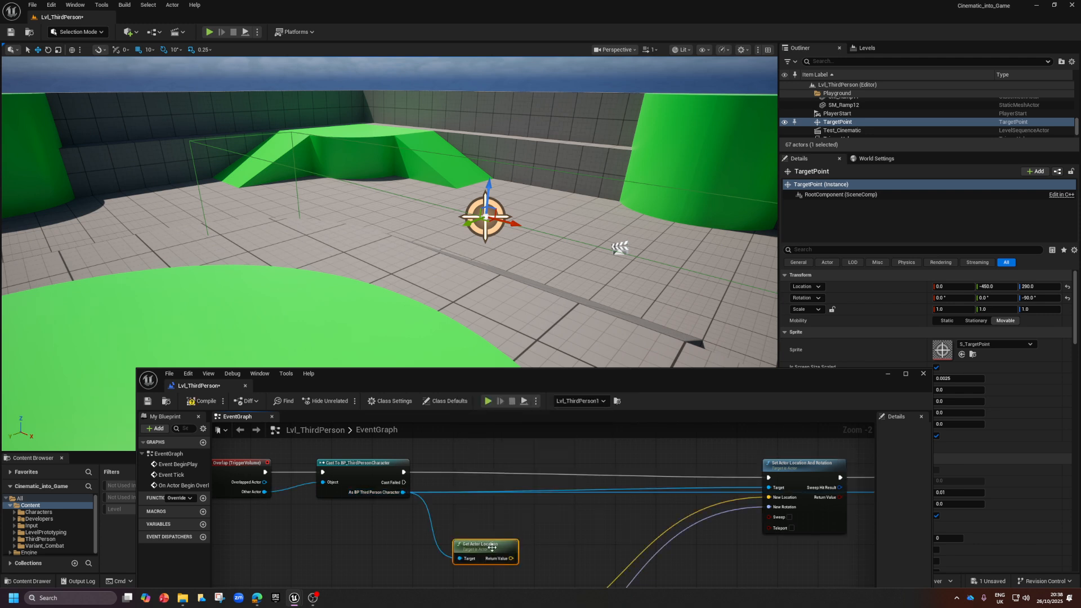
# - Add a Get Actor Rotation node targeting the cast third-person character and line it up with Get Actor Location
pyautogui.moveTo(403, 492); pyautogui.dragTo(438, 582)
pyautogui.write('get actor r')
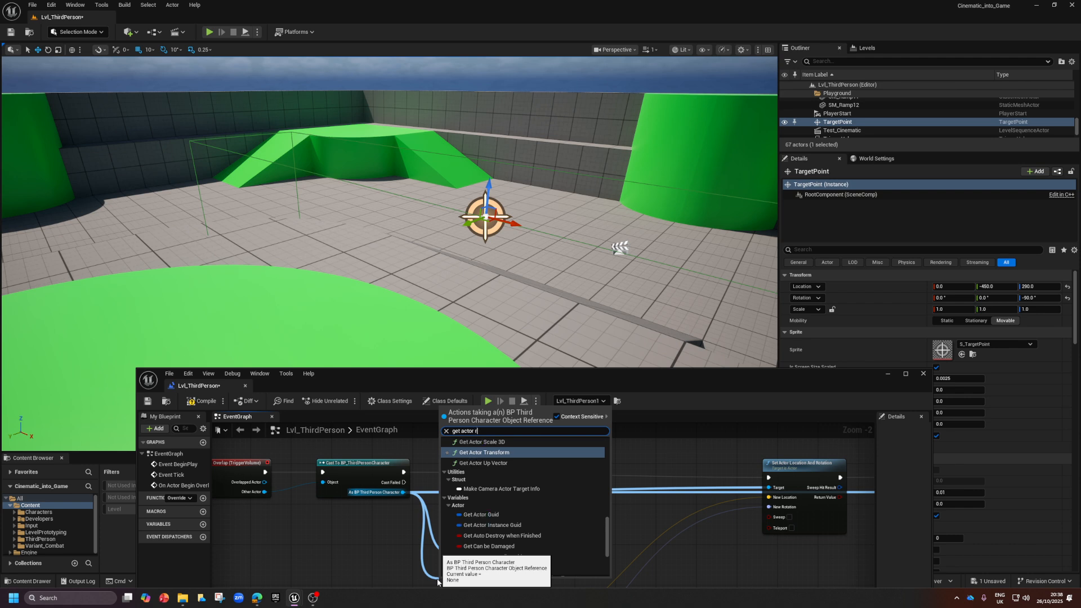
pyautogui.write('o')
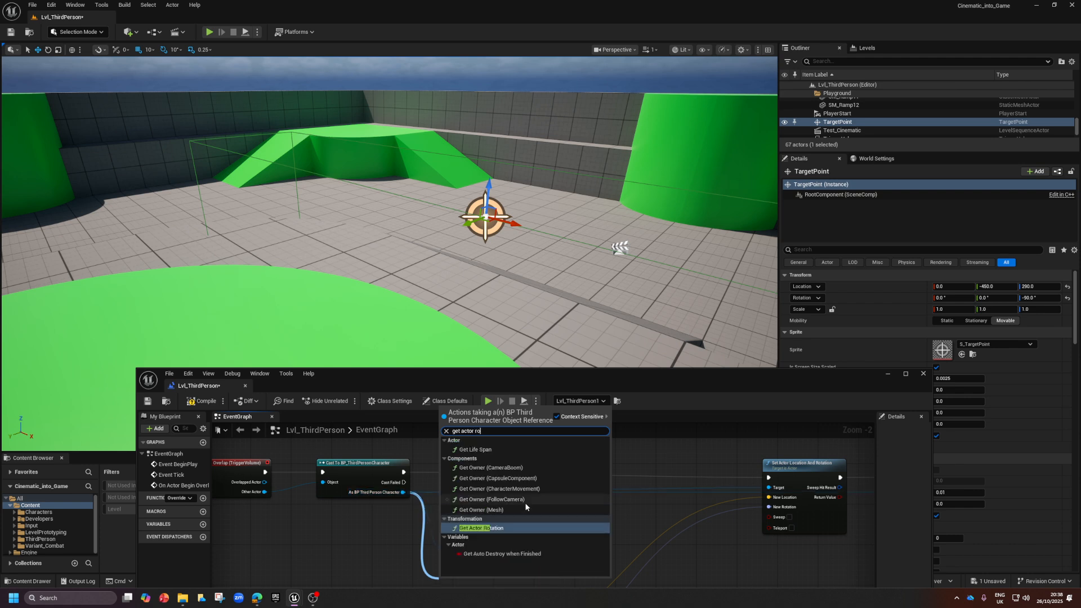
pyautogui.click(504, 529)
pyautogui.moveTo(544, 536); pyautogui.dragTo(523, 467, button='right')
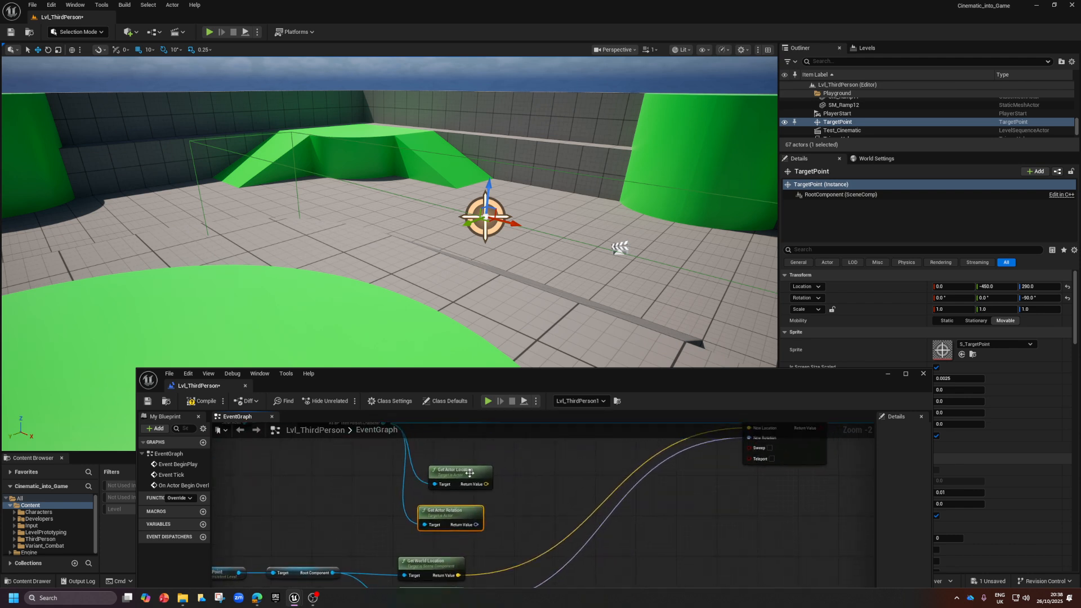
pyautogui.moveTo(471, 470); pyautogui.dragTo(462, 480)
pyautogui.moveTo(462, 482); pyautogui.dragTo(572, 502, button='right')
pyautogui.moveTo(544, 519); pyautogui.dragTo(456, 463)
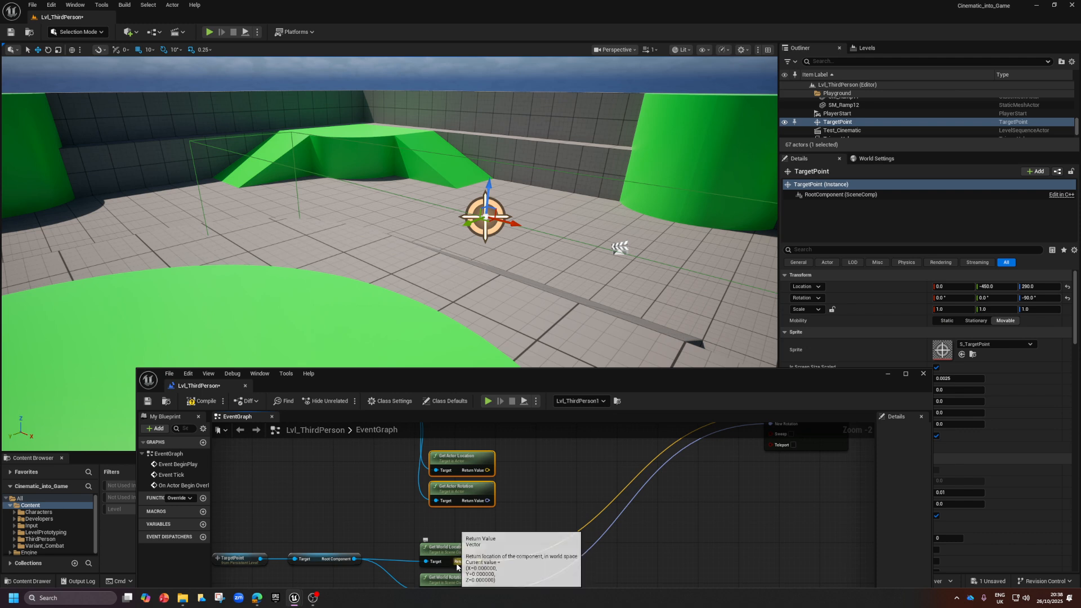
pyautogui.moveTo(552, 457); pyautogui.dragTo(460, 486, button='right')
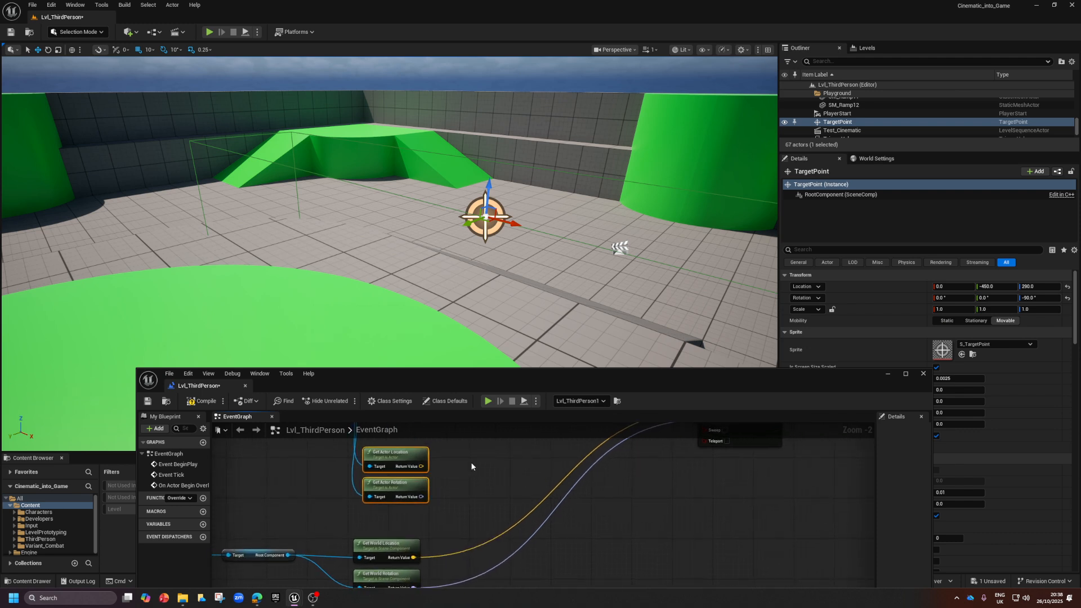
# - Add a Lerp (Vector) node with its A input fed by the character's Get Actor Location
pyautogui.moveTo(421, 466); pyautogui.dragTo(528, 465)
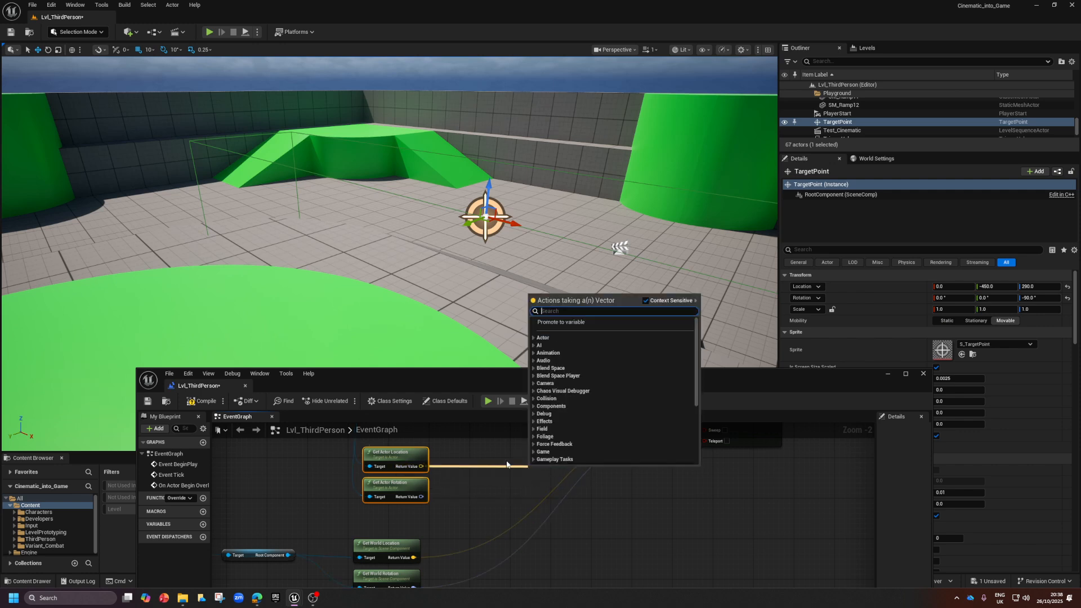
pyautogui.write('ler')
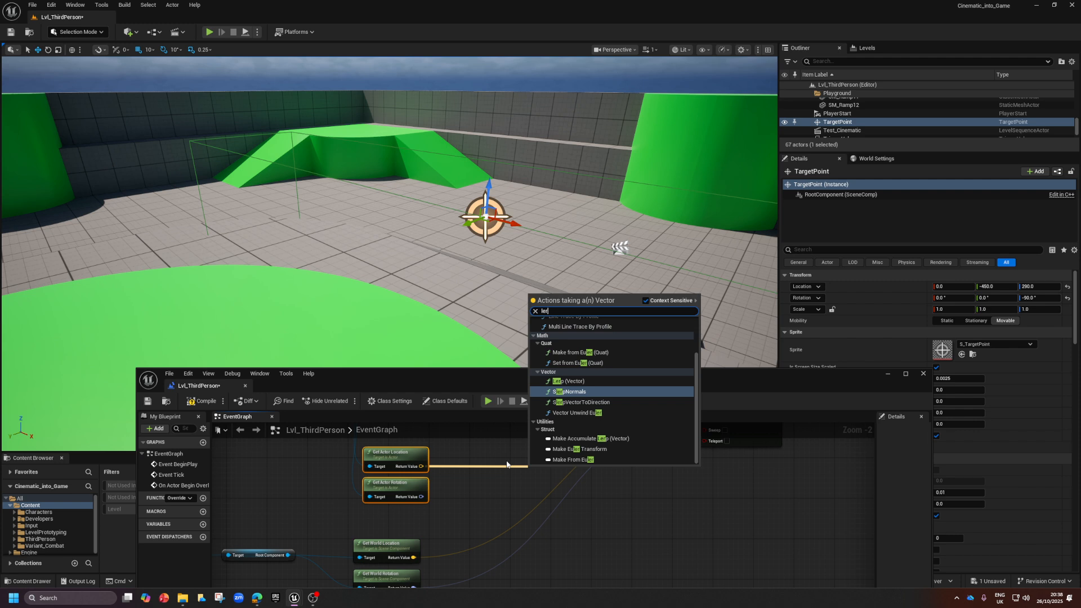
pyautogui.write('p')
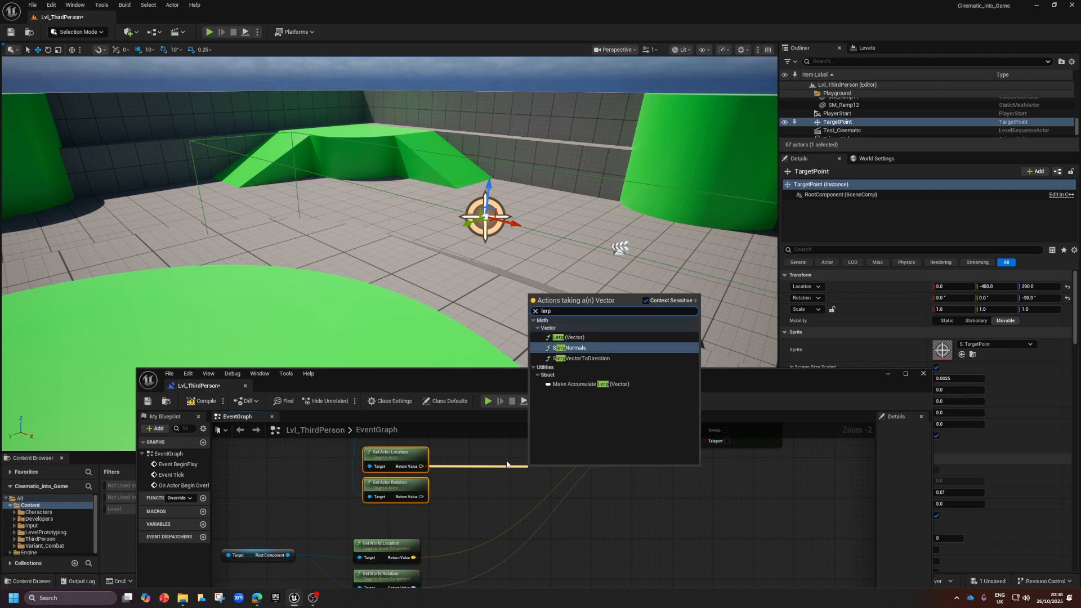
pyautogui.click(580, 337)
pyautogui.moveTo(532, 459); pyautogui.dragTo(499, 453)
pyautogui.scroll(-1, 486, 488)
pyautogui.moveTo(487, 488); pyautogui.dragTo(472, 509, button='right')
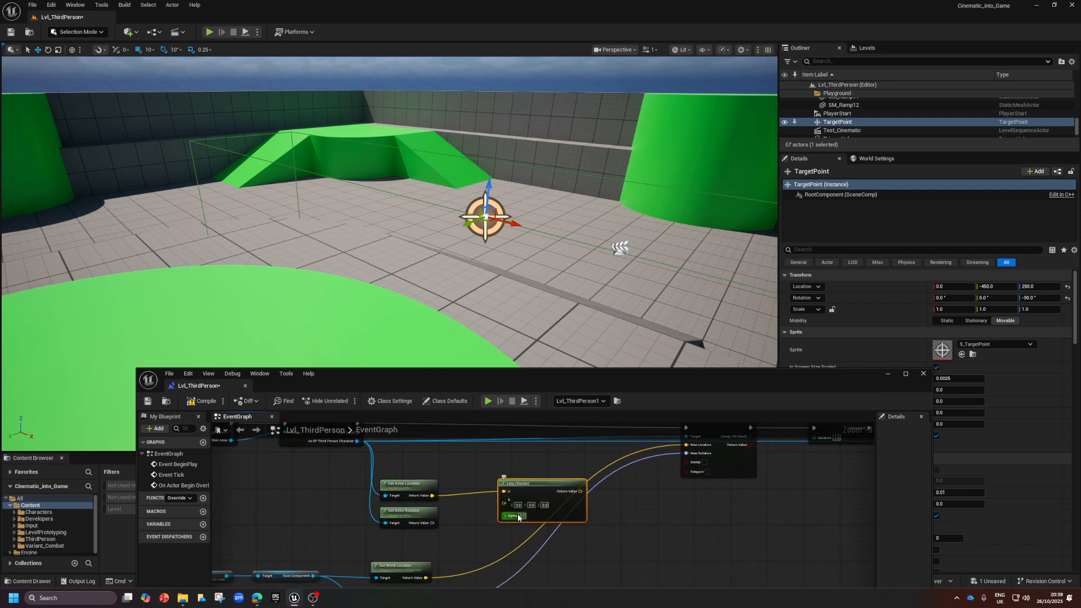
# - Feed the TargetPoint's world location into input B of Lerp (Vector) and reposition that node
pyautogui.moveTo(429, 569); pyautogui.dragTo(430, 546, button='right')
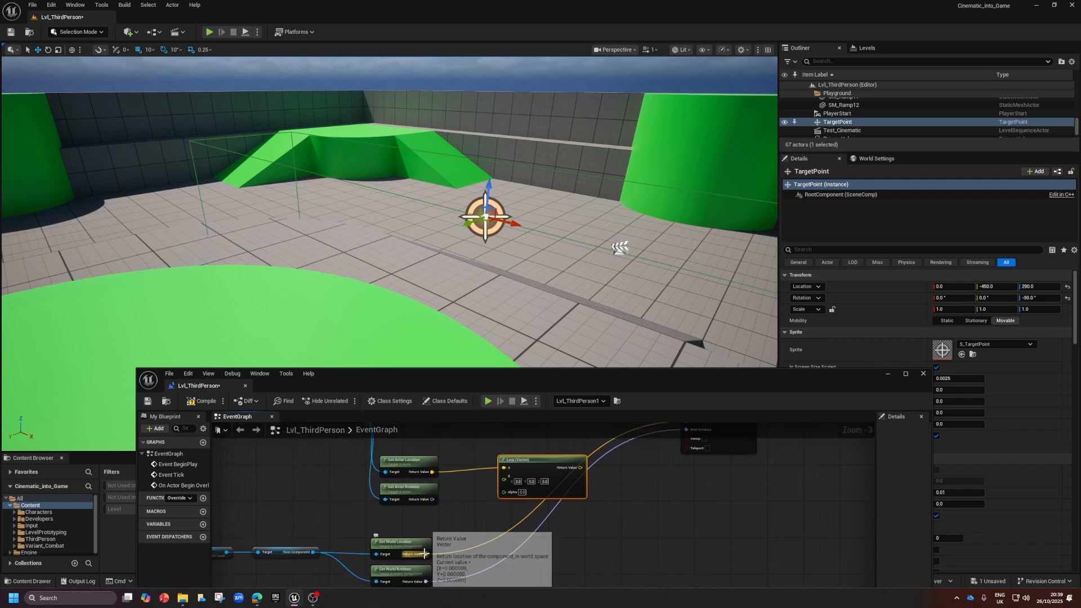
pyautogui.moveTo(426, 554); pyautogui.dragTo(510, 483)
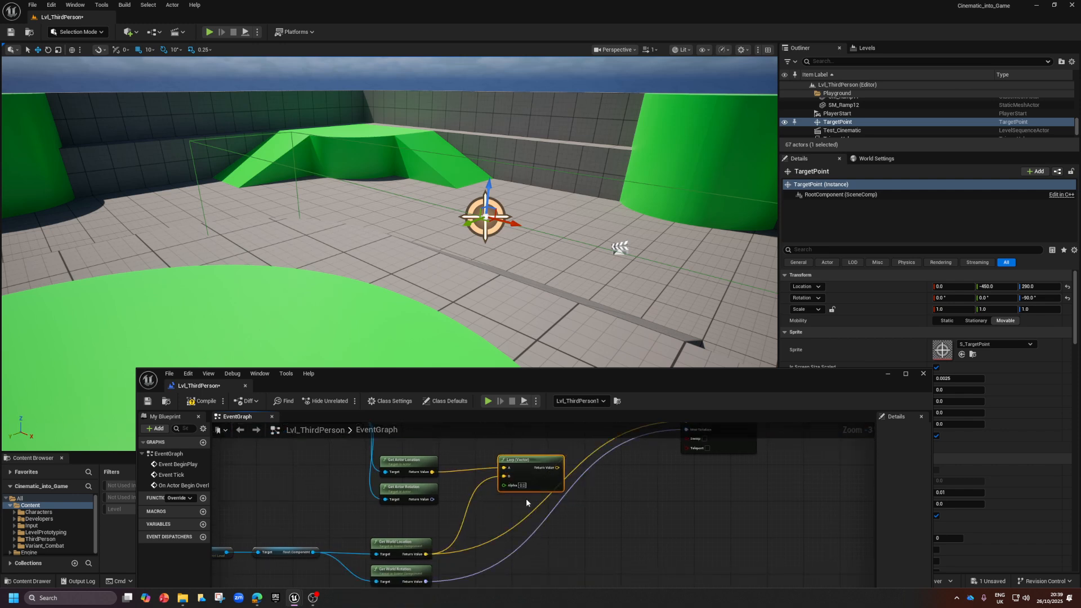
pyautogui.click(522, 486)
pyautogui.moveTo(593, 526); pyautogui.dragTo(592, 536, button='right')
pyautogui.moveTo(535, 468); pyautogui.dragTo(521, 464)
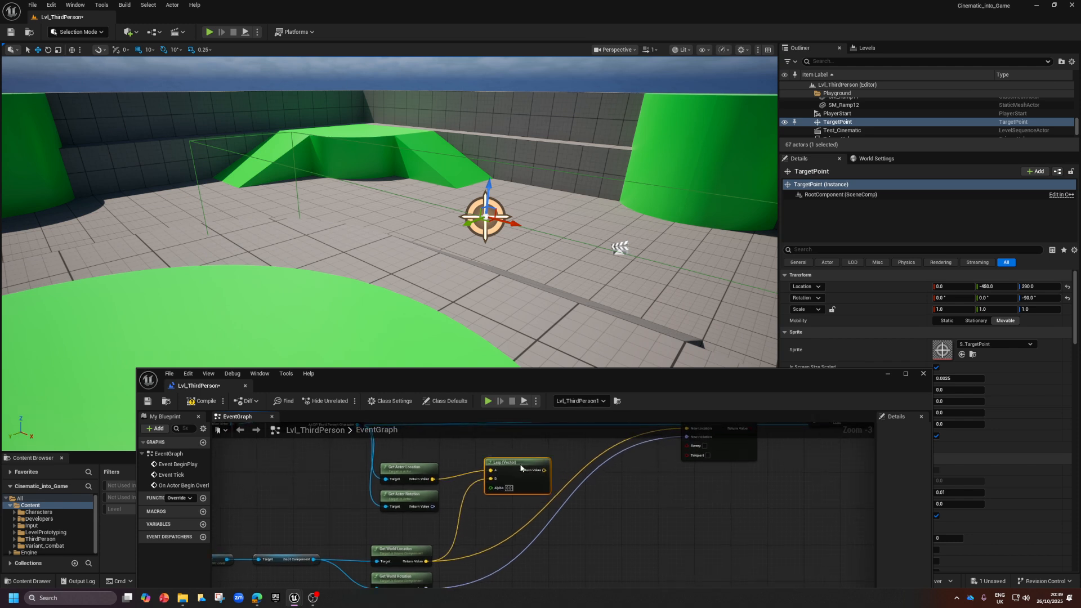
# - Add a Lerp (Rotator) node with the character's actor rotation as A and the TargetPoint's world rotation as B
pyautogui.scroll(-1, 683, 543)
pyautogui.moveTo(656, 548); pyautogui.dragTo(621, 501, button='right')
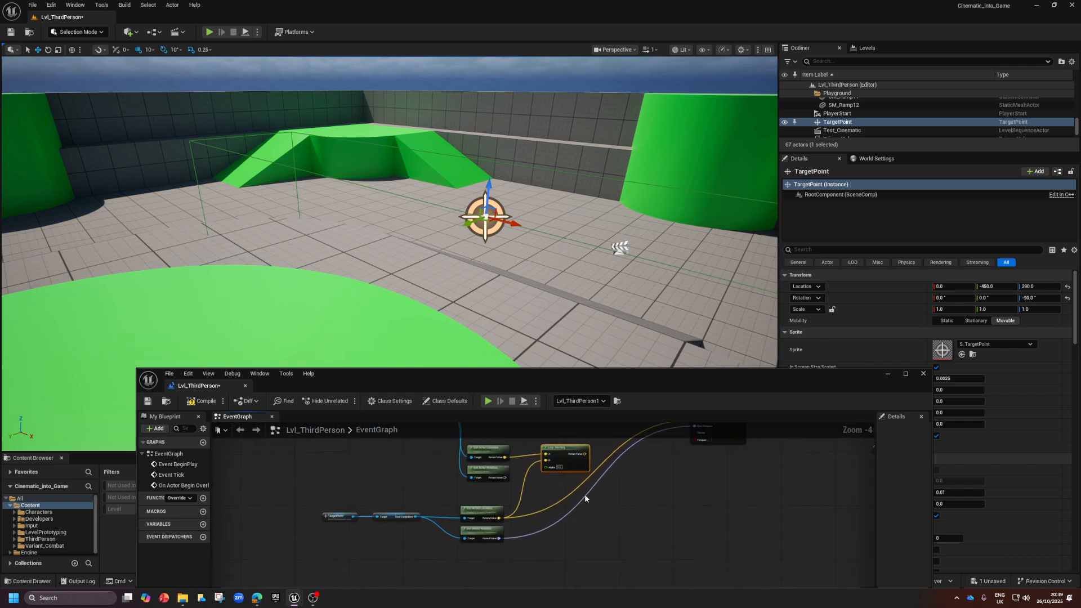
pyautogui.moveTo(505, 478); pyautogui.dragTo(551, 517)
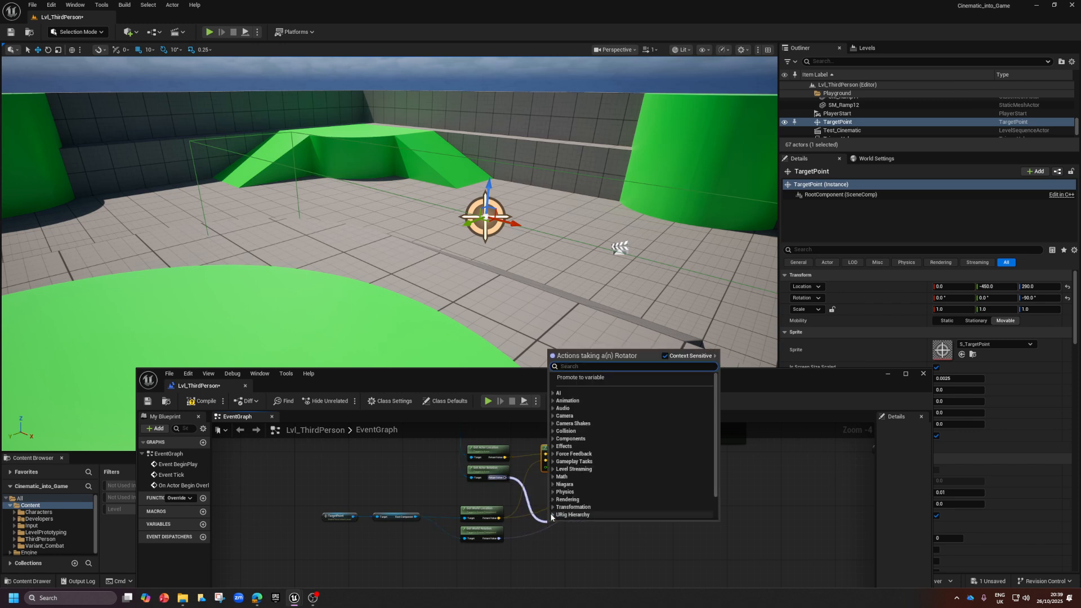
pyautogui.write('lerp')
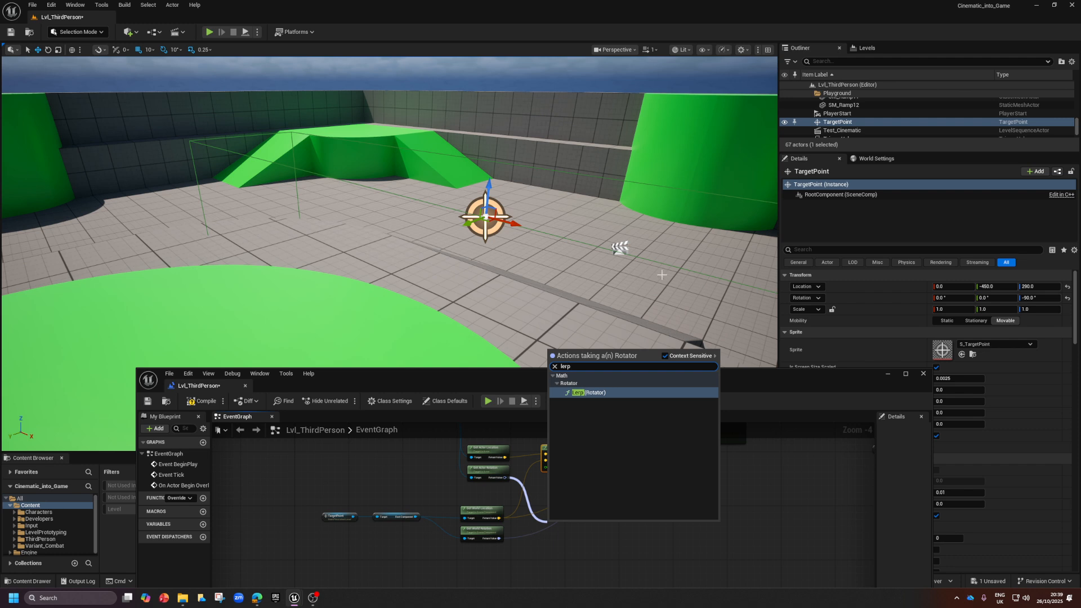
pyautogui.click(586, 393)
pyautogui.moveTo(567, 556); pyautogui.dragTo(605, 512)
pyautogui.scroll(3, 479, 516)
pyautogui.moveTo(615, 497); pyautogui.dragTo(493, 596, button='right')
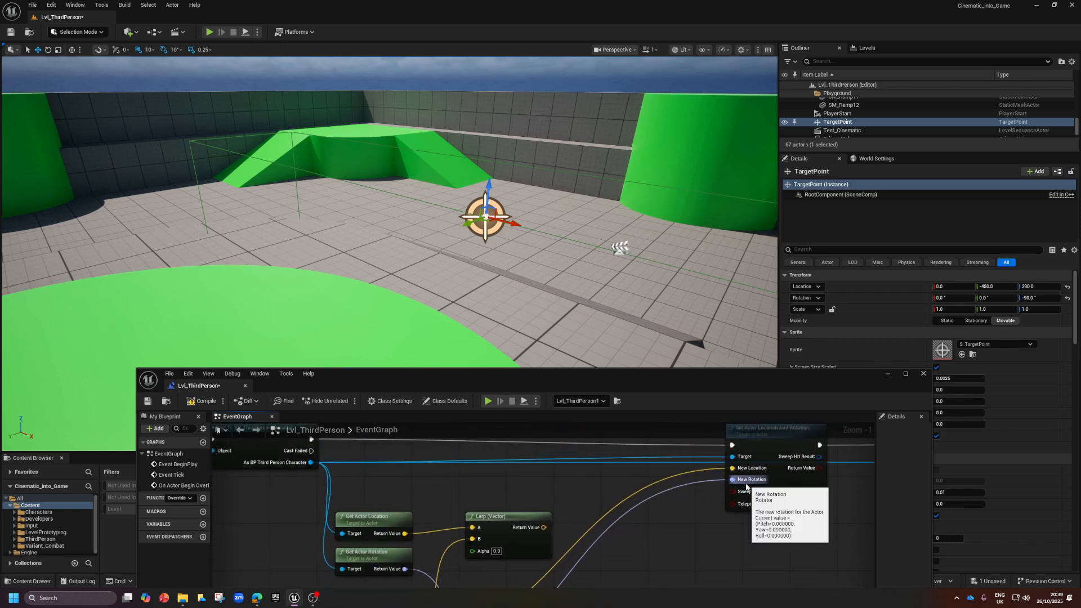
# - Disconnect the TargetPoint values from New Location and New Rotation on Set Actor Location And Rotation, and tidy the two Lerp nodes
pyautogui.scroll(-2, 651, 537)
pyautogui.moveTo(651, 538); pyautogui.dragTo(754, 471, button='right')
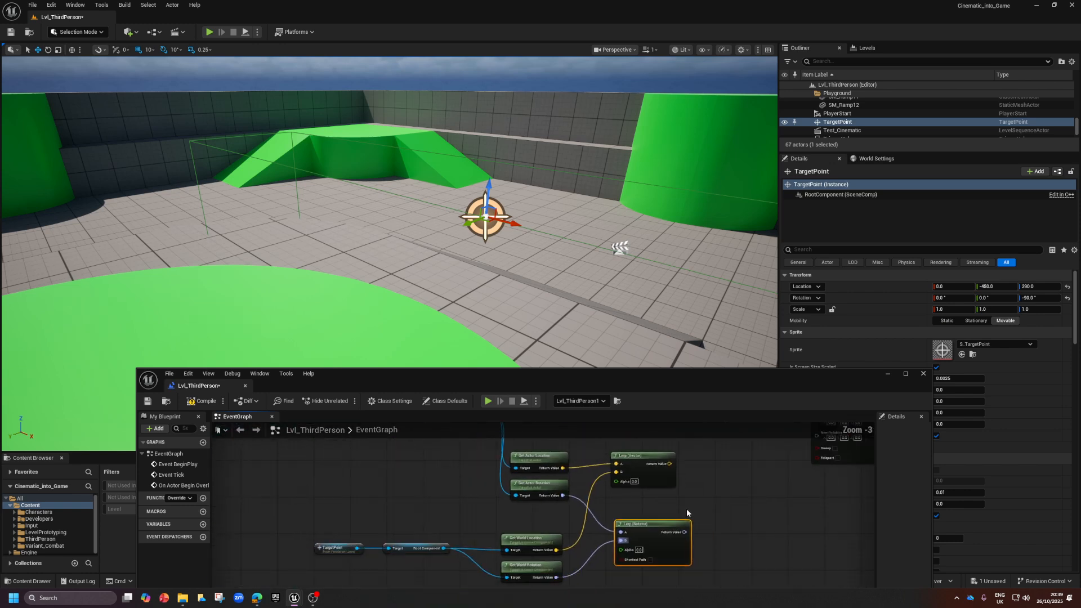
pyautogui.moveTo(655, 523); pyautogui.dragTo(642, 518)
pyautogui.moveTo(645, 460); pyautogui.dragTo(640, 469)
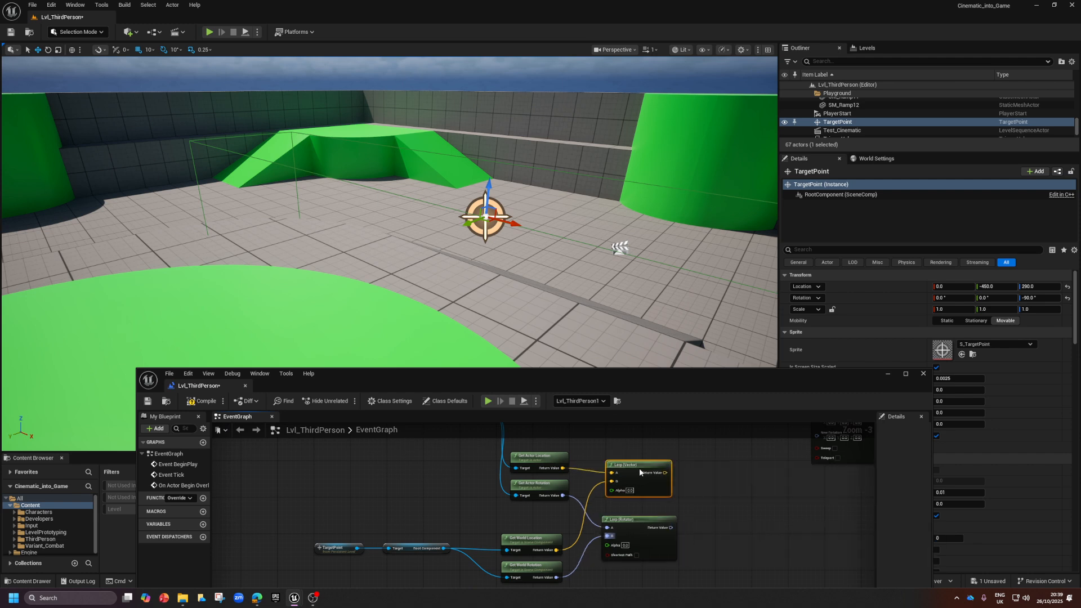
pyautogui.moveTo(763, 527); pyautogui.dragTo(710, 505, button='right')
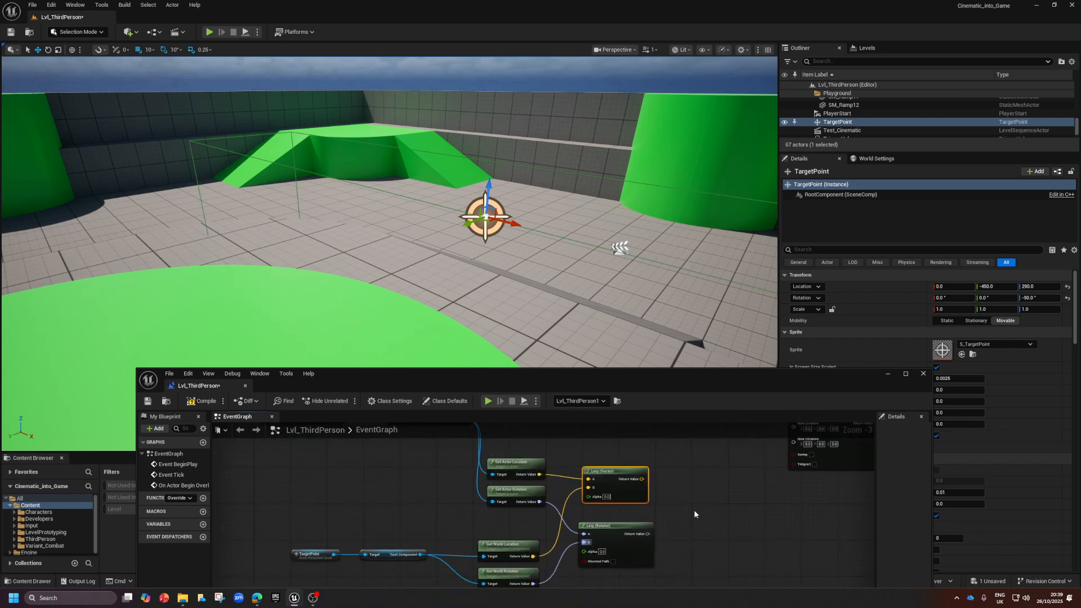
pyautogui.scroll(-2, 623, 535)
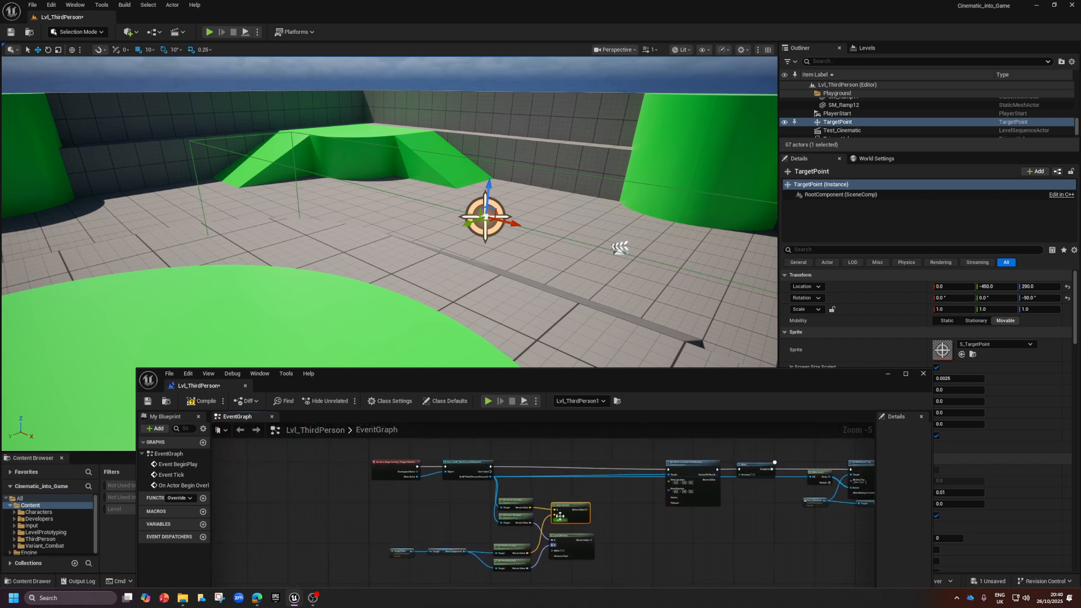
pyautogui.moveTo(573, 510); pyautogui.dragTo(568, 508)
pyautogui.rightClick(606, 492)
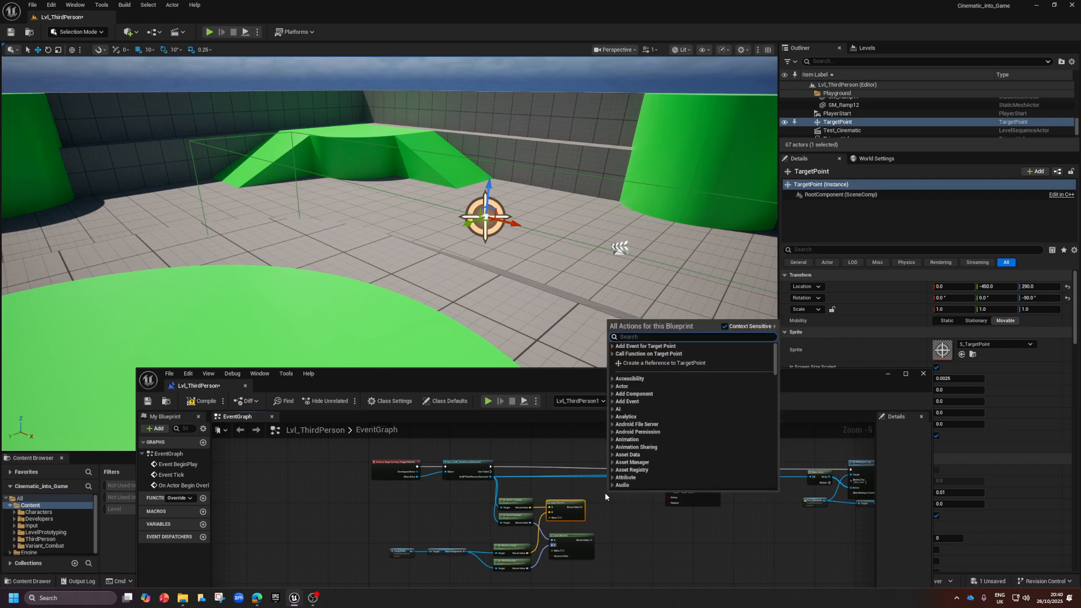
pyautogui.write('tim')
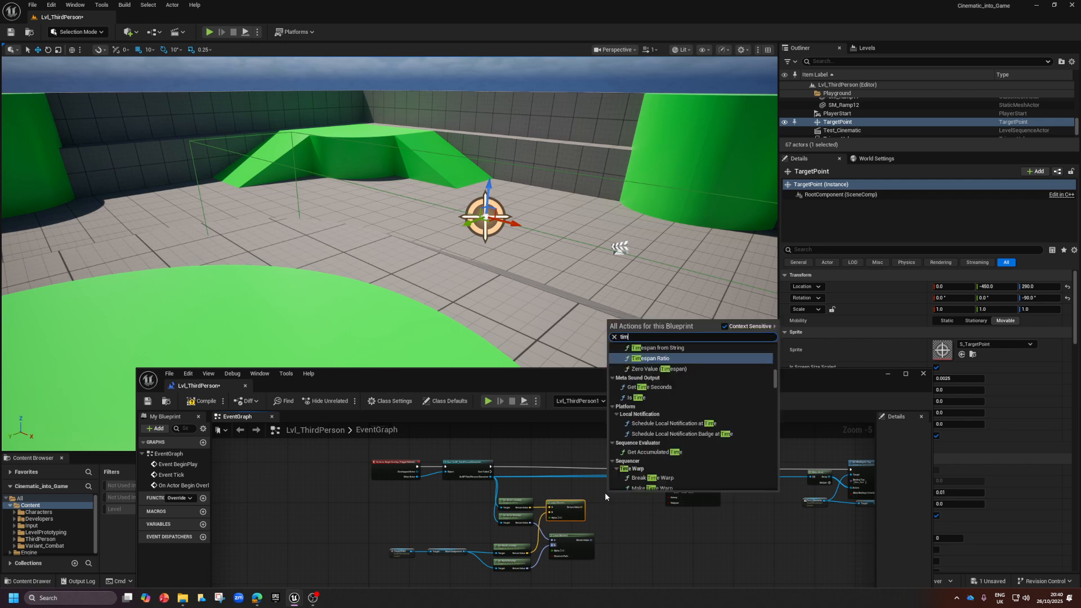
pyautogui.write('elin')
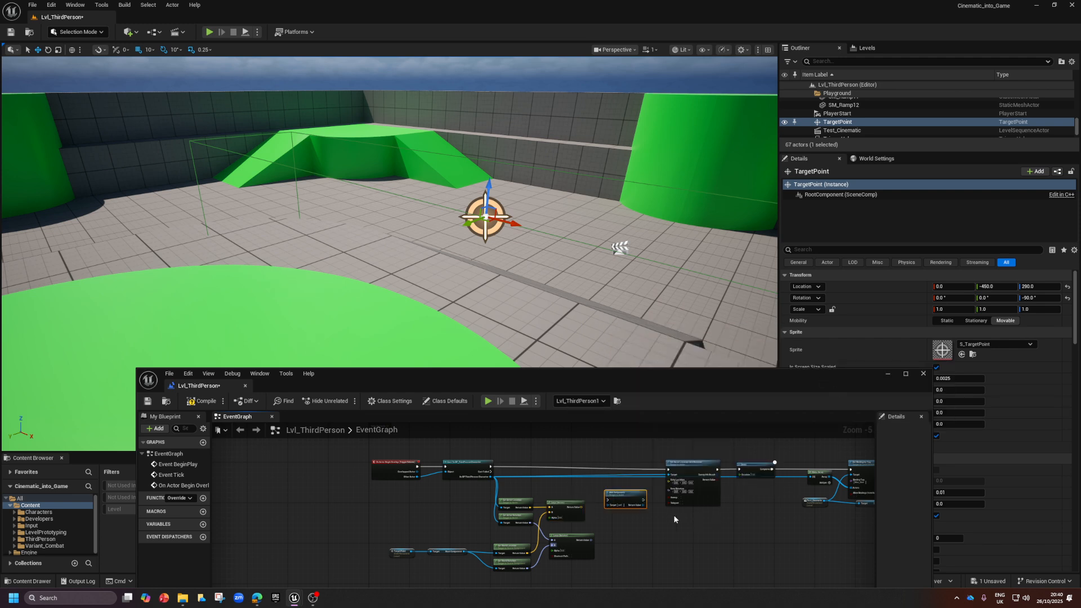
pyautogui.press('Delete')
# - Add a Timeline node beside the Lerp nodes in the event graph and name it Timeline_Alpha
pyautogui.rightClick(605, 492)
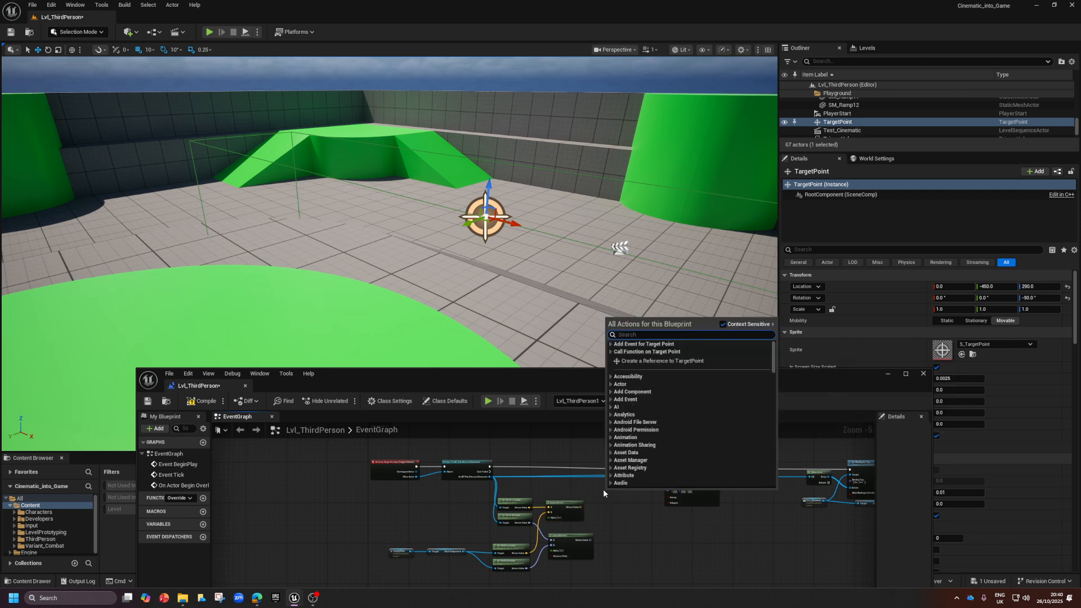
pyautogui.write('timeline')
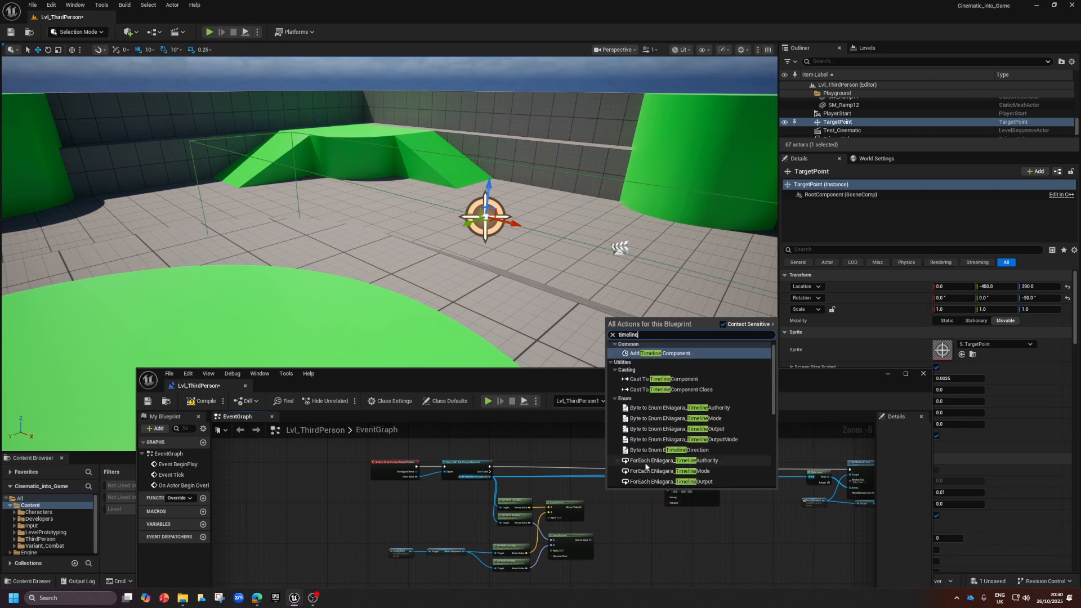
pyautogui.scroll(-8, 658, 481)
pyautogui.click(642, 482)
pyautogui.scroll(5, 605, 510)
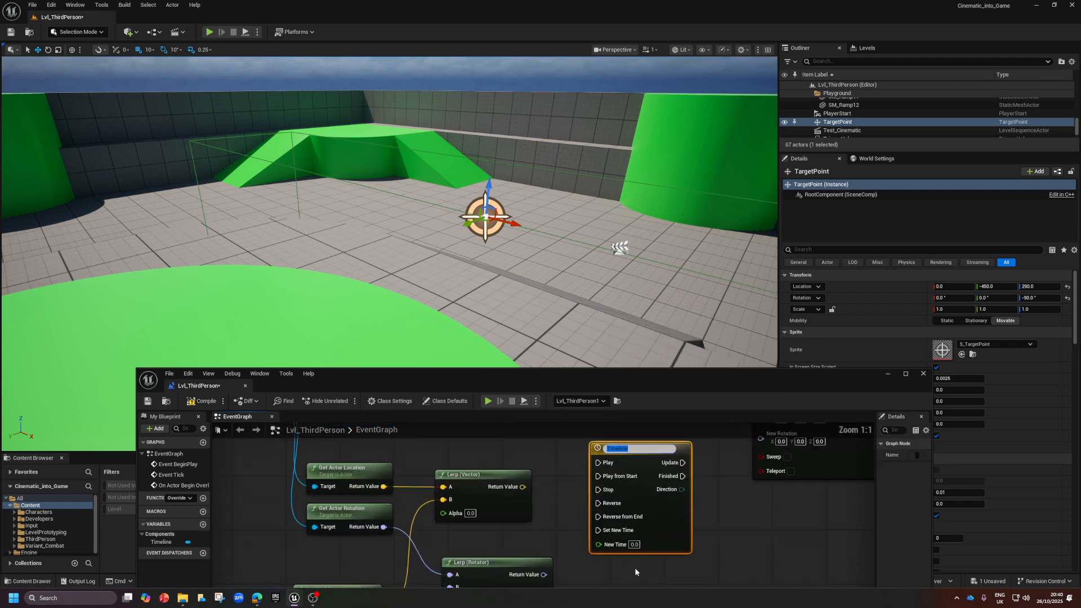
pyautogui.press('Return')
pyautogui.click(700, 542)
pyautogui.scroll(-2, 715, 555)
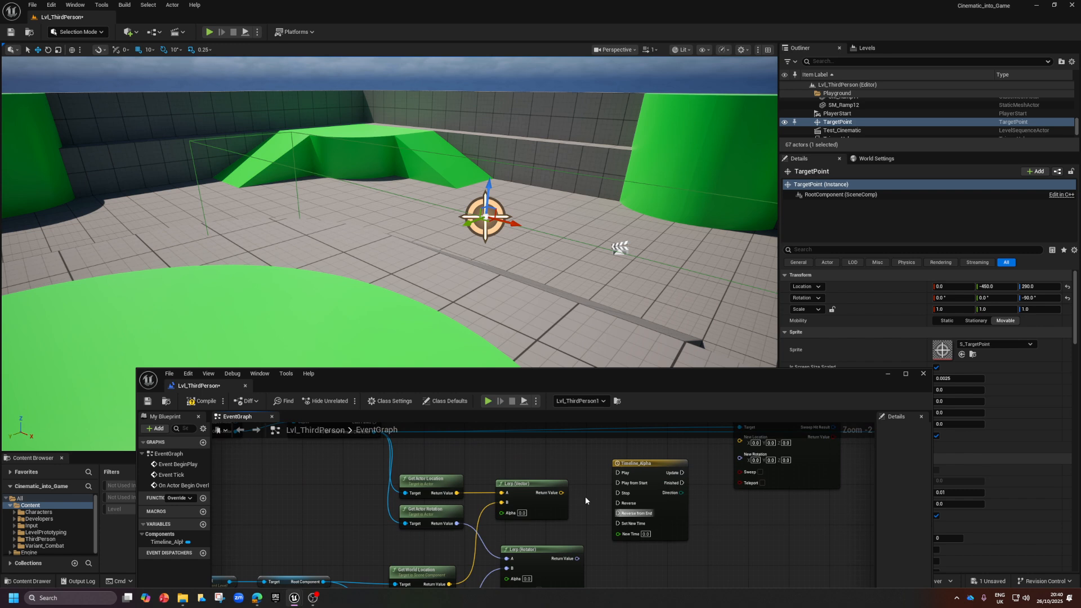
# - Shift the Timeline_Alpha node slightly closer to the Lerp nodes and move the Blueprint editor window up to show it fully
pyautogui.moveTo(540, 463); pyautogui.dragTo(544, 472, button='right')
pyautogui.click(661, 473)
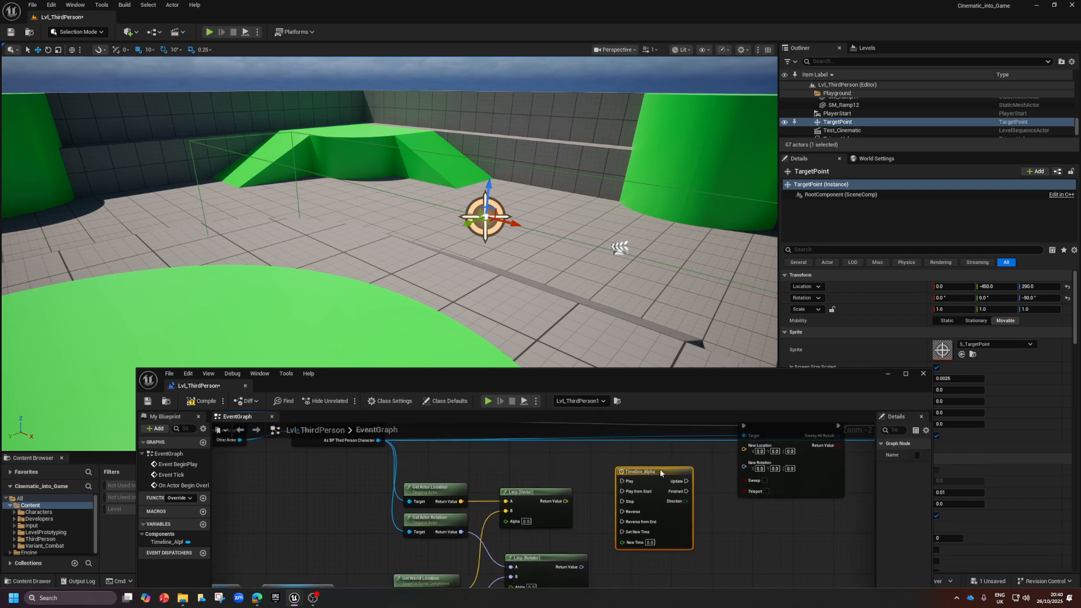
pyautogui.moveTo(661, 473); pyautogui.dragTo(645, 458)
pyautogui.moveTo(721, 555); pyautogui.dragTo(663, 547, button='right')
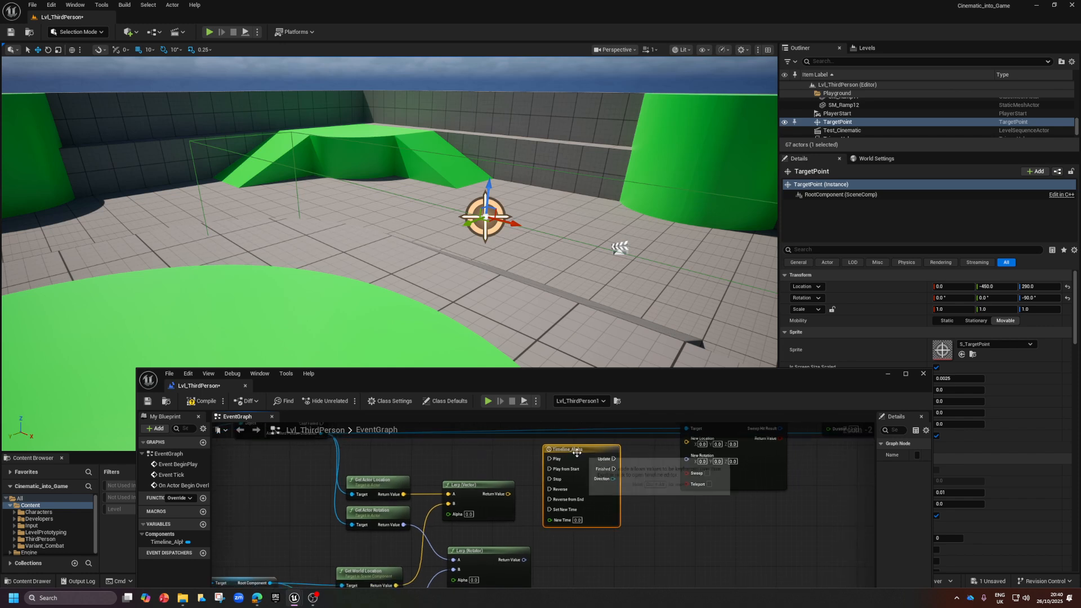
pyautogui.moveTo(623, 375); pyautogui.dragTo(593, 230)
# - Open Timeline_Alpha for editing and add a float track named TimeAlpha
pyautogui.doubleClick(551, 307)
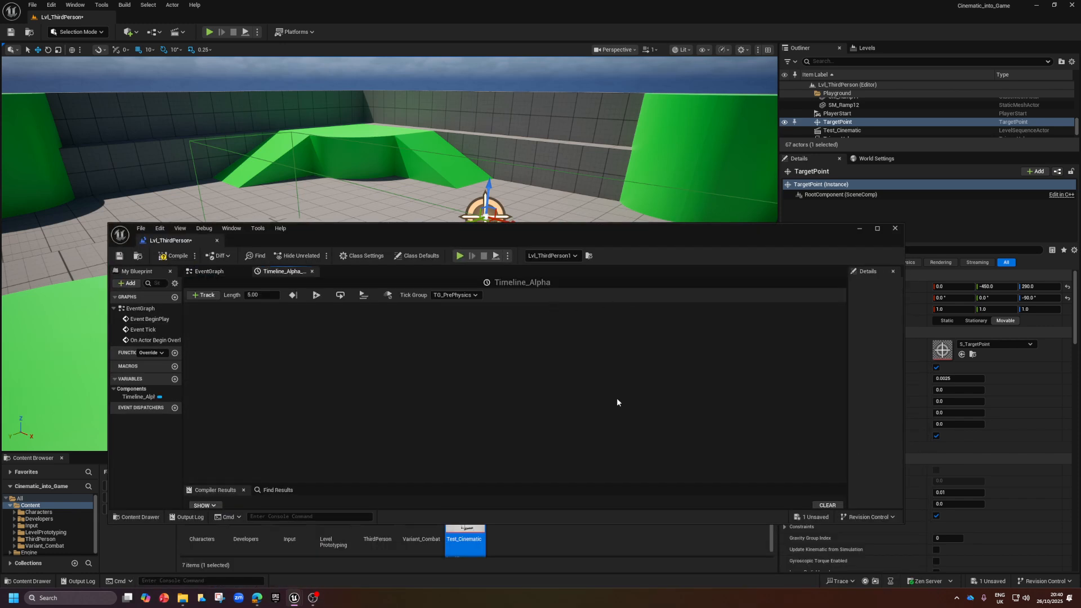
pyautogui.click(204, 296)
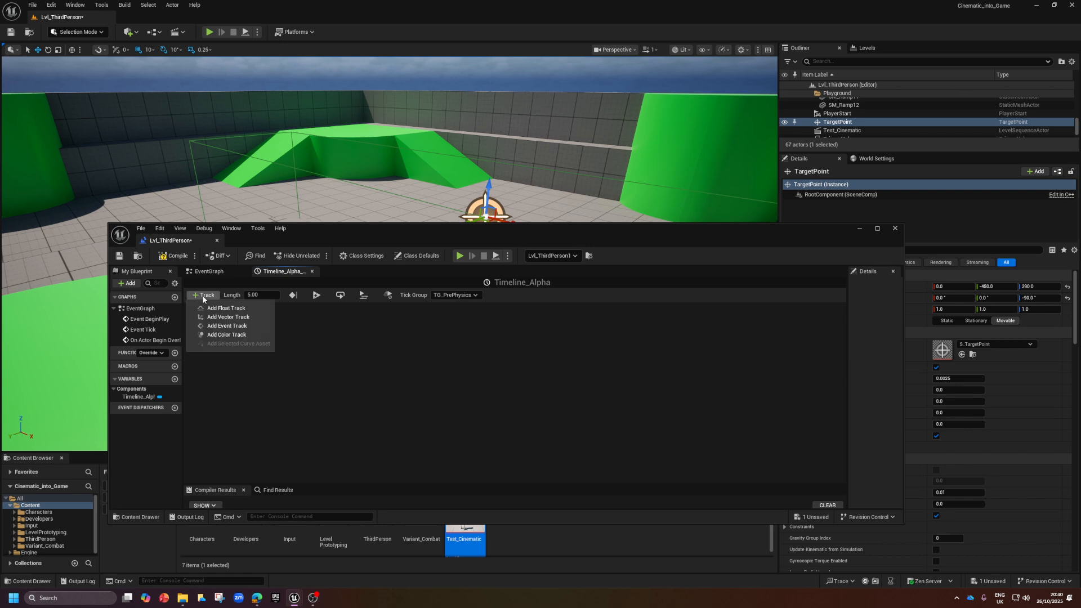
pyautogui.click(244, 312)
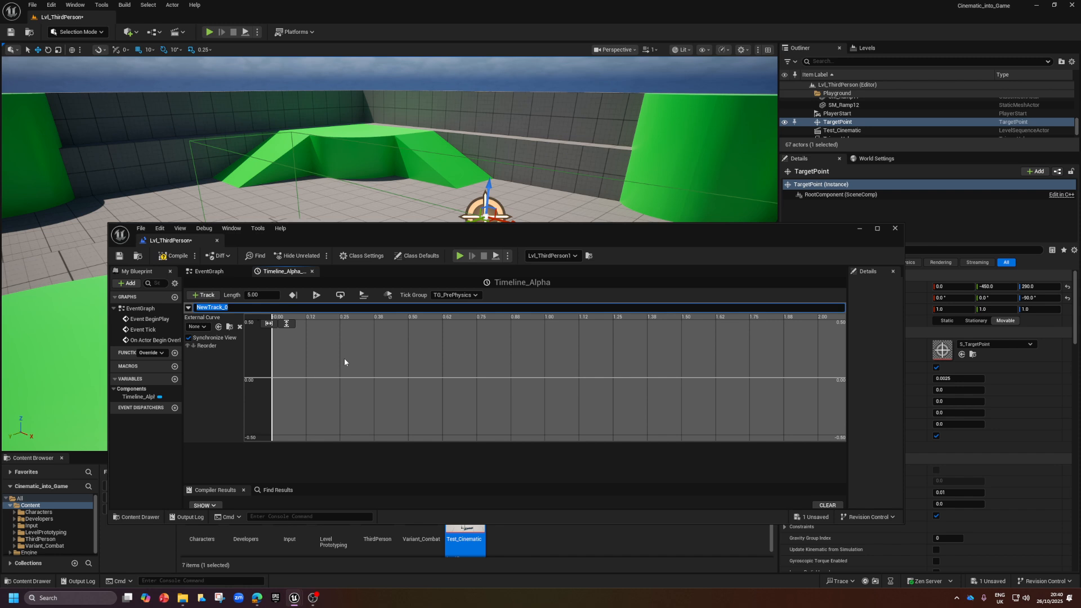
pyautogui.write('TimeAlpha')
pyautogui.press('Return')
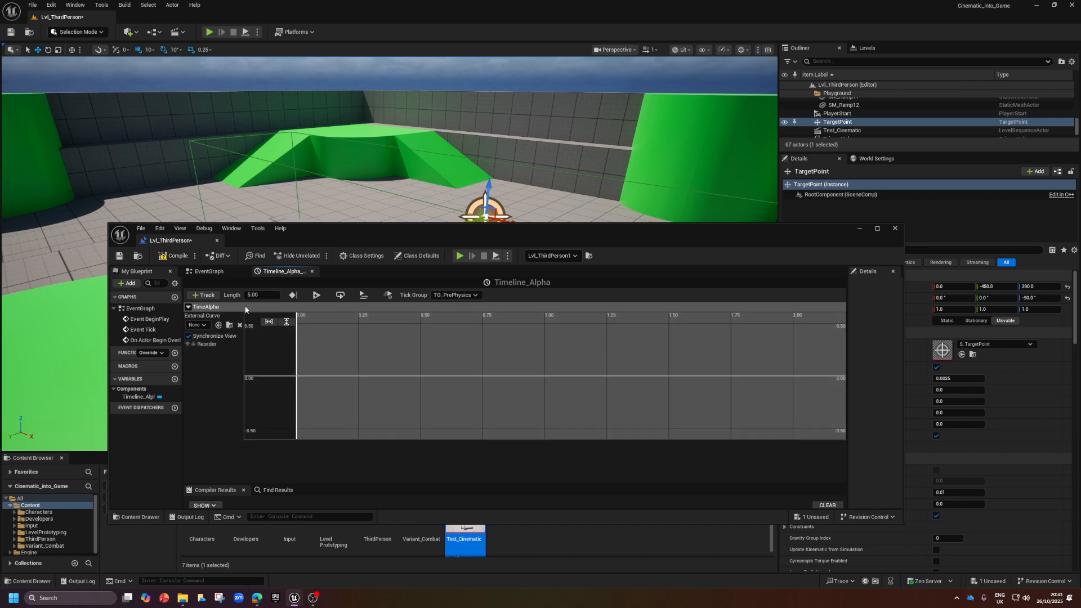
# - Set the length of Timeline_Alpha to 2.00
pyautogui.scroll(-6, 717, 389)
pyautogui.moveTo(714, 389); pyautogui.dragTo(603, 397, button='right')
pyautogui.scroll(-8, 644, 372)
pyautogui.moveTo(649, 366); pyautogui.dragTo(629, 383, button='right')
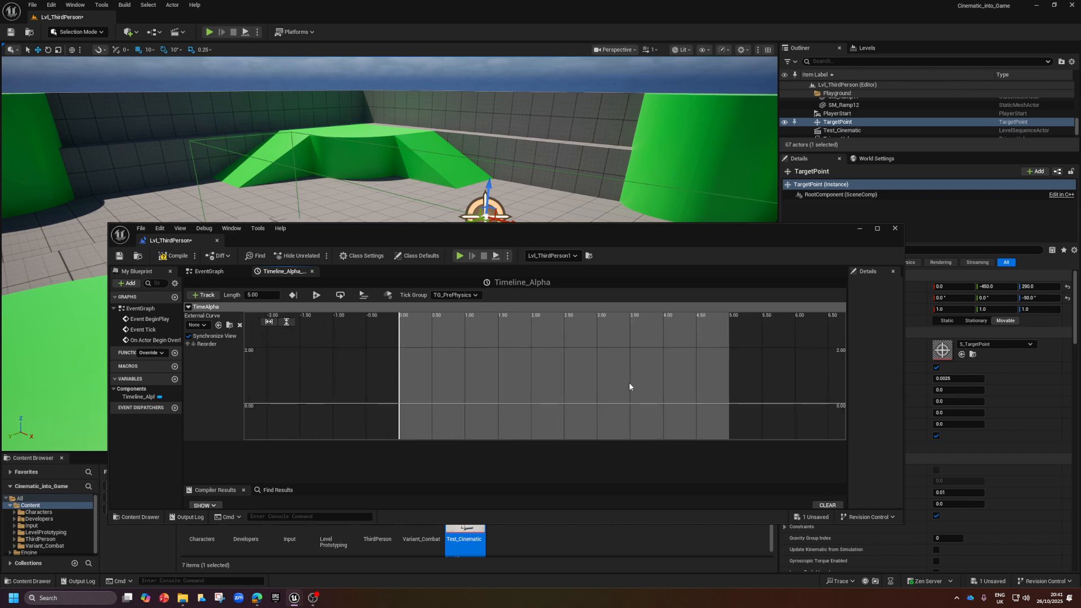
pyautogui.scroll(2, 630, 383)
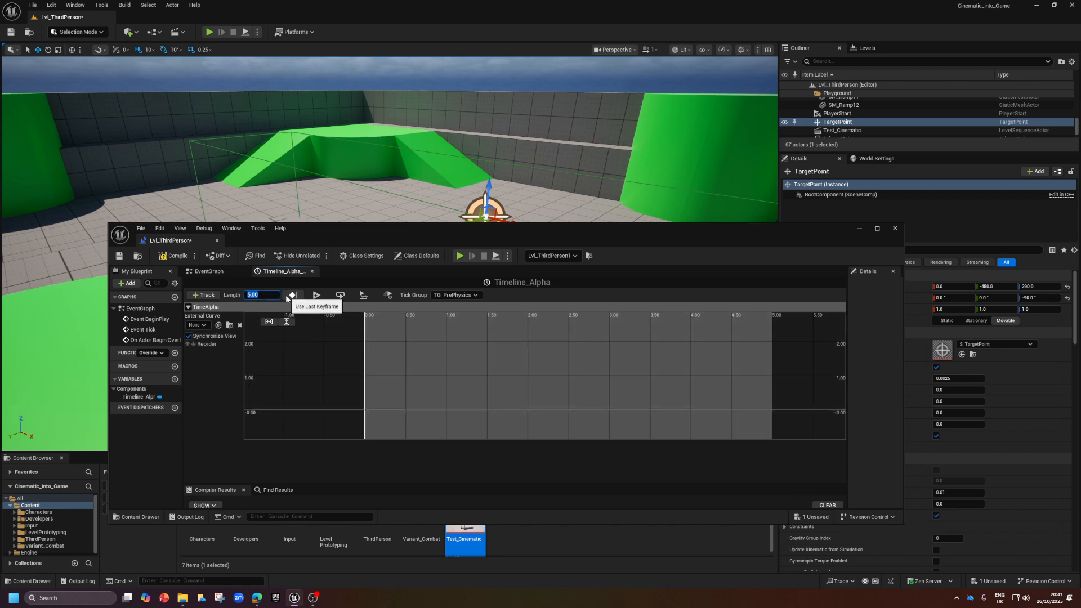
pyautogui.write('2')
pyautogui.press('Return')
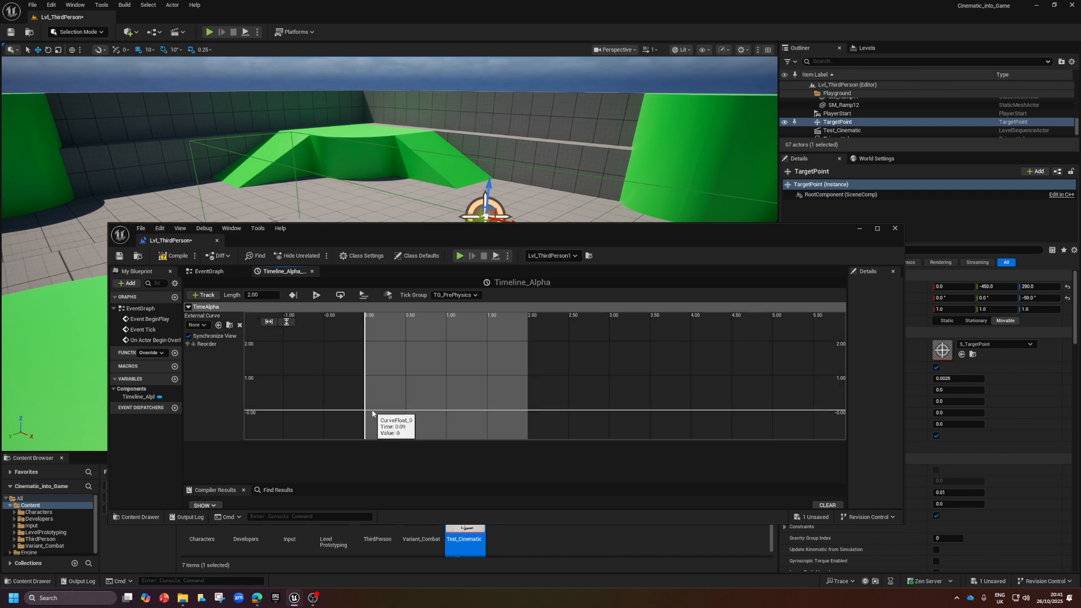
# - Add two keys to the TimeAlpha curve and set the first one to time 0.0 and value 0.0
pyautogui.rightClick(372, 413)
pyautogui.click(394, 428)
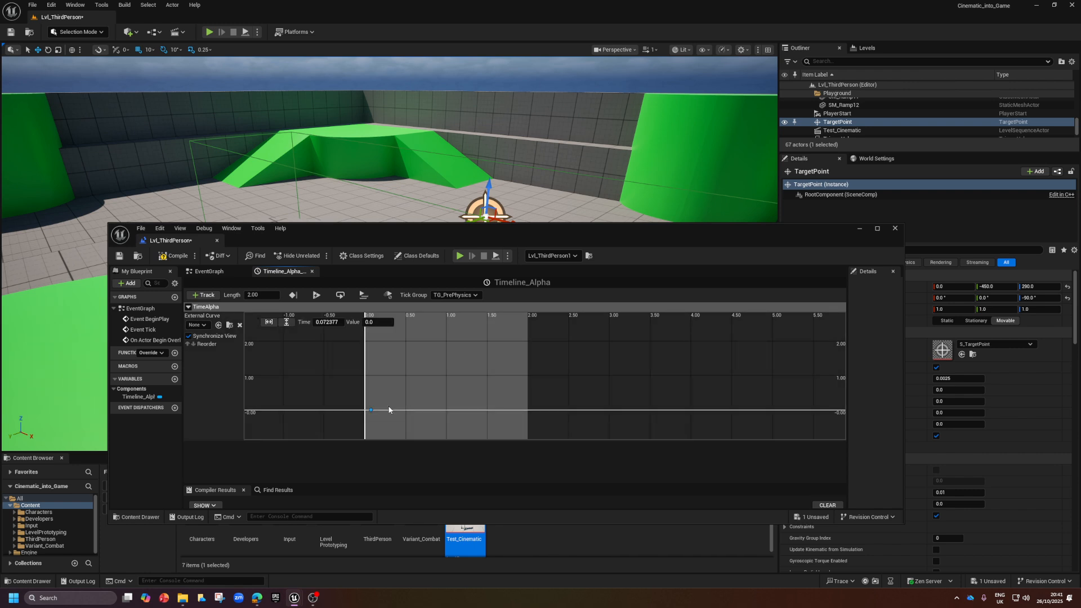
pyautogui.rightClick(519, 410)
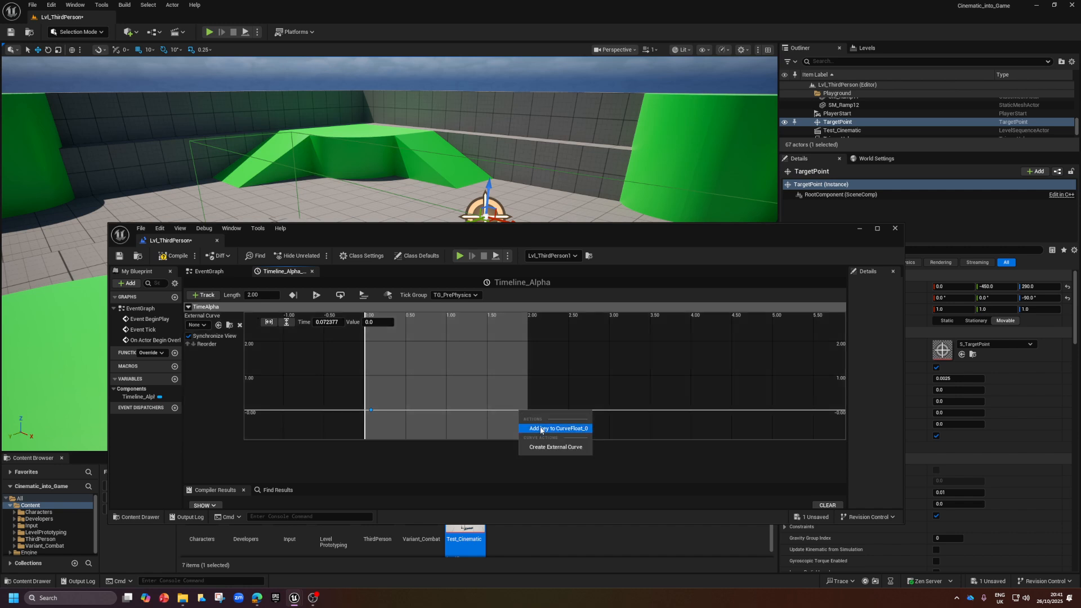
pyautogui.click(535, 427)
pyautogui.click(370, 411)
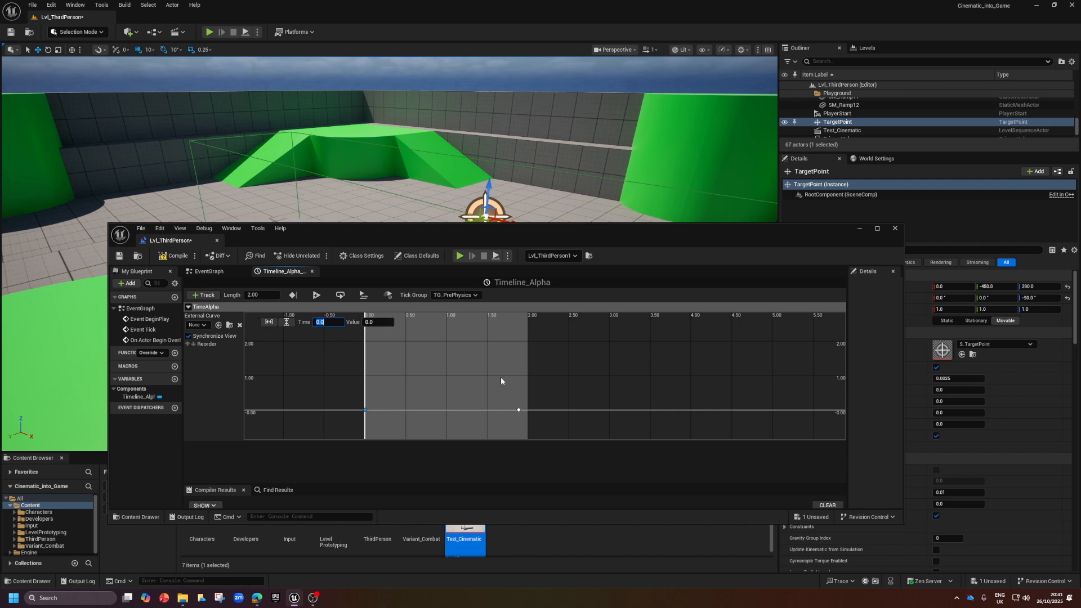
# - Set the second TimeAlpha key to time 2.0 and value 1.0
pyautogui.click(518, 410)
pyautogui.write('2')
pyautogui.press('Tab')
pyautogui.write('1')
pyautogui.press('Return')
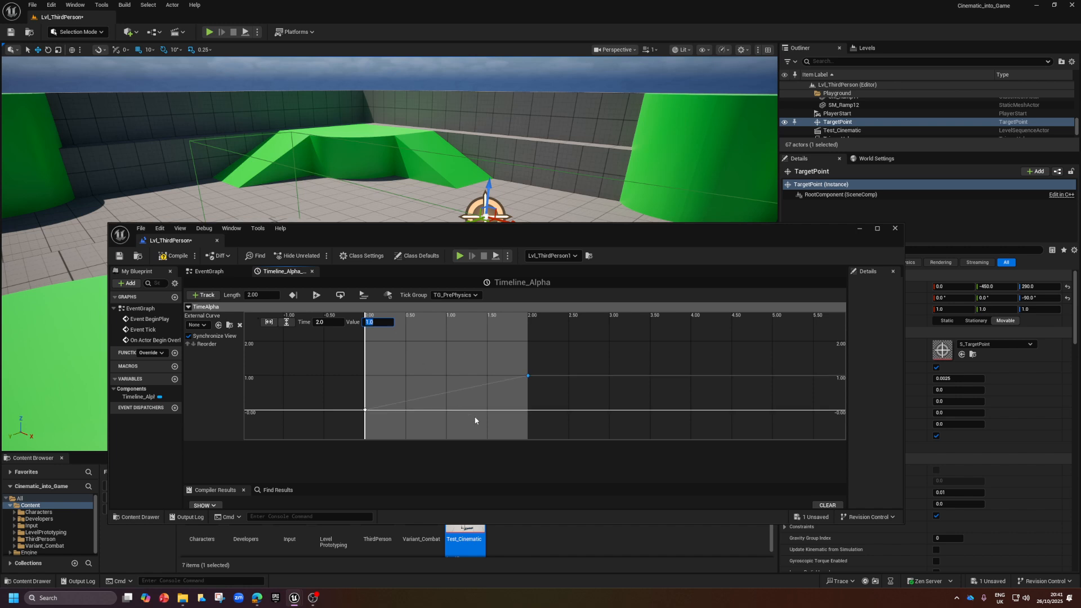
# - Give both TimeAlpha keys Auto interpolation, and compile and save the Level Blueprint
pyautogui.moveTo(340, 371); pyautogui.dragTo(567, 434)
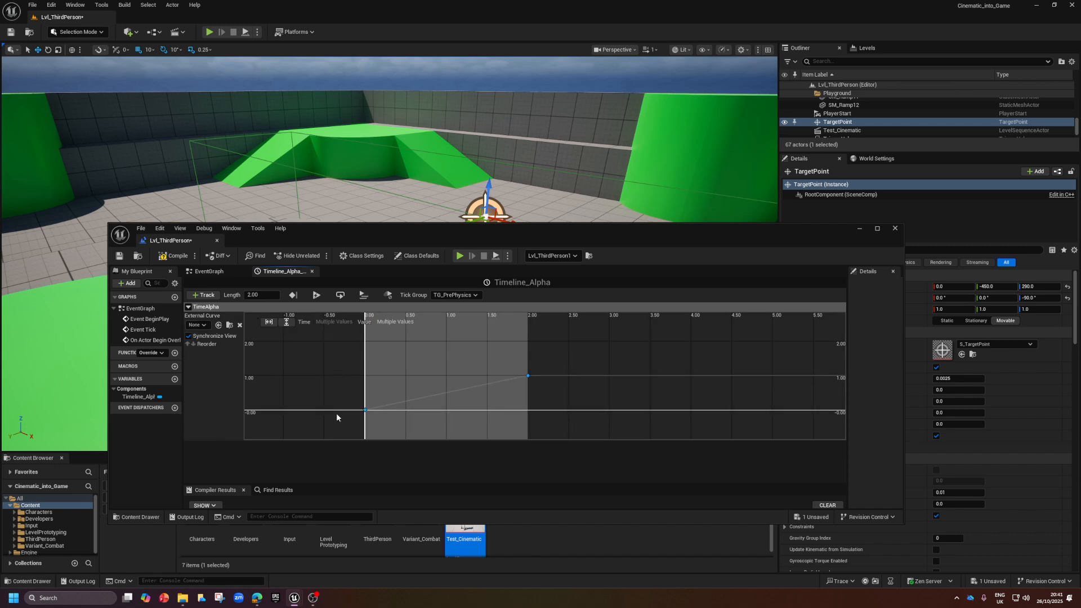
pyautogui.rightClick(528, 378)
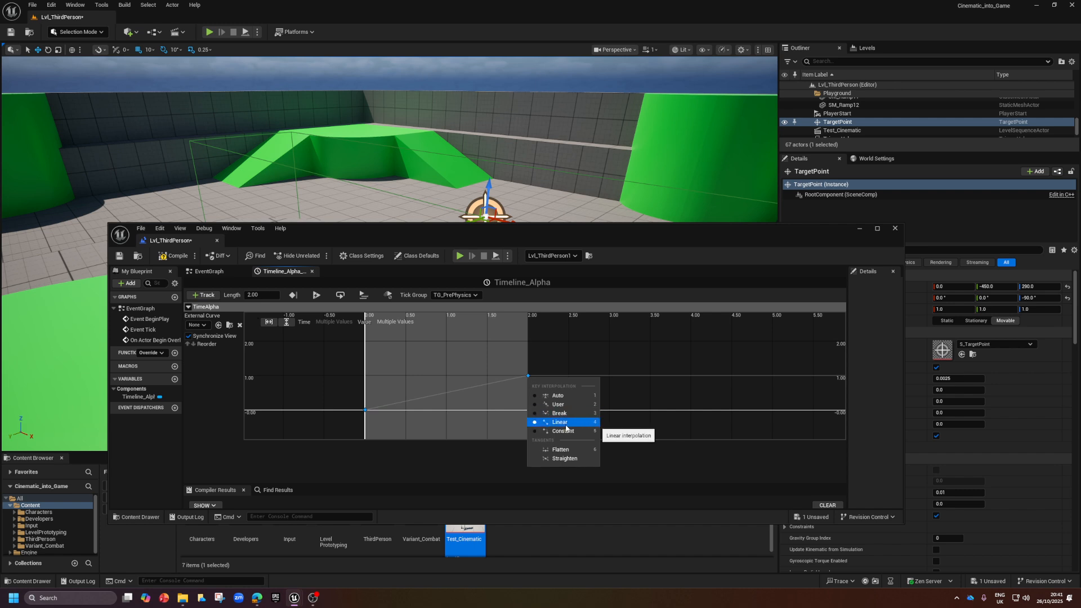
pyautogui.click(565, 397)
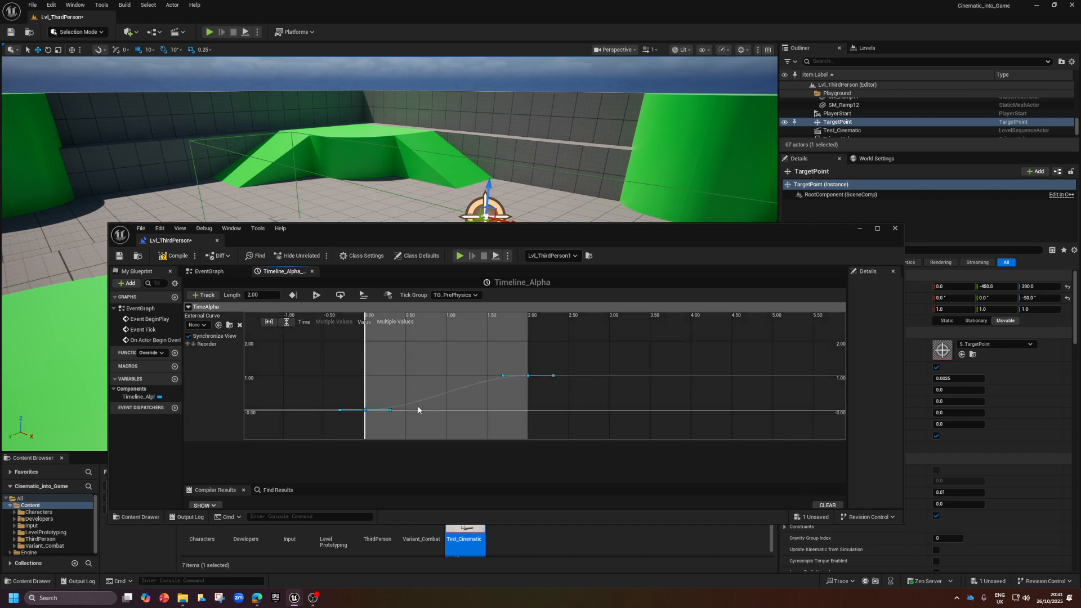
pyautogui.click(191, 257)
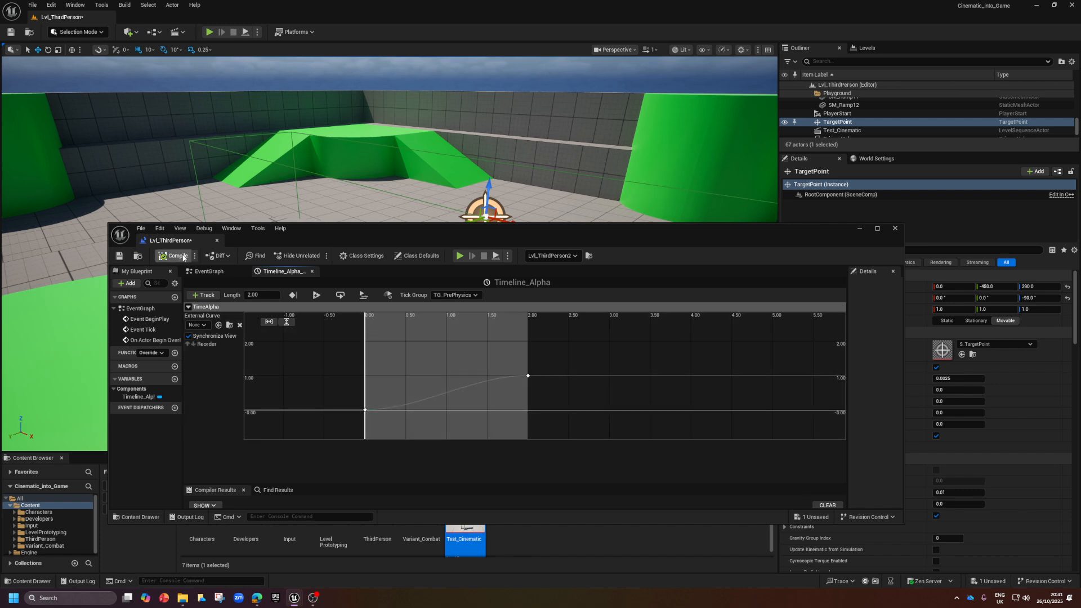
pyautogui.click(119, 256)
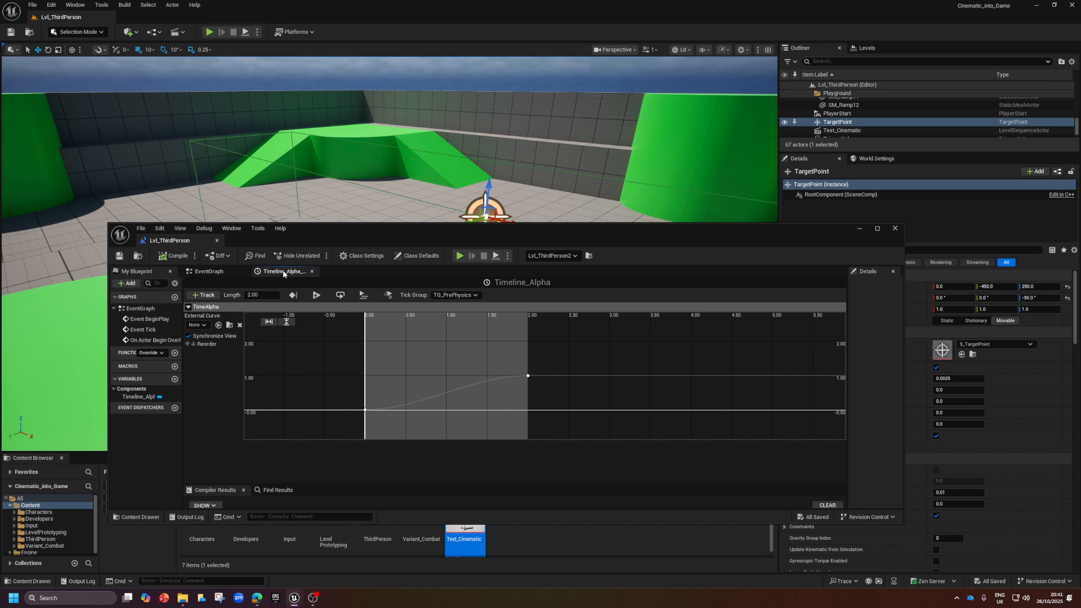
# - Return to the event graph and move Timeline_Alpha up between the character cast and Set Actor Location And Rotation
pyautogui.click(210, 272)
pyautogui.moveTo(634, 449); pyautogui.dragTo(600, 429, button='right')
pyautogui.scroll(1, 574, 394)
pyautogui.moveTo(575, 394); pyautogui.dragTo(567, 423, button='right')
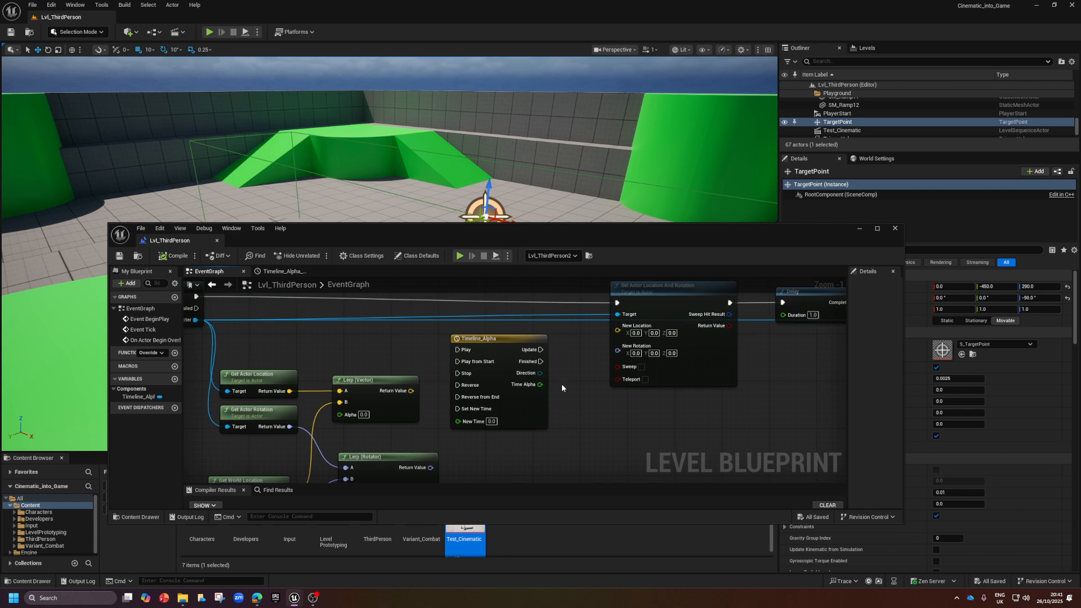
pyautogui.moveTo(562, 383); pyautogui.dragTo(575, 408, button='right')
pyautogui.click(505, 366)
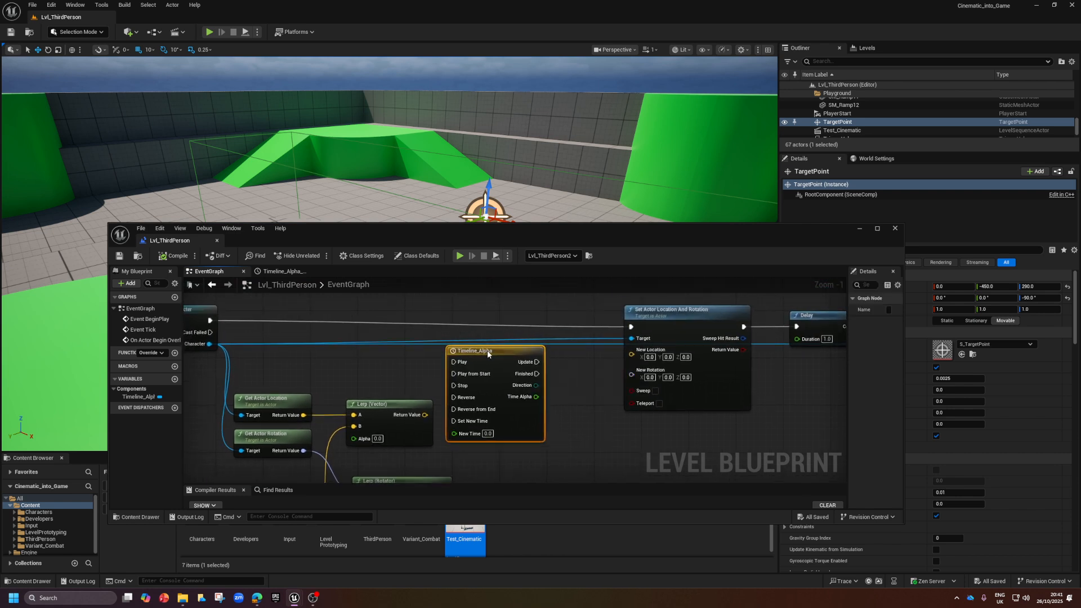
pyautogui.moveTo(505, 365); pyautogui.dragTo(384, 309)
# - Move the Lerp (Vector) and Lerp (Rotator) nodes closer to Set Actor Location And Rotation, one above the other
pyautogui.moveTo(384, 309); pyautogui.dragTo(324, 294, button='right')
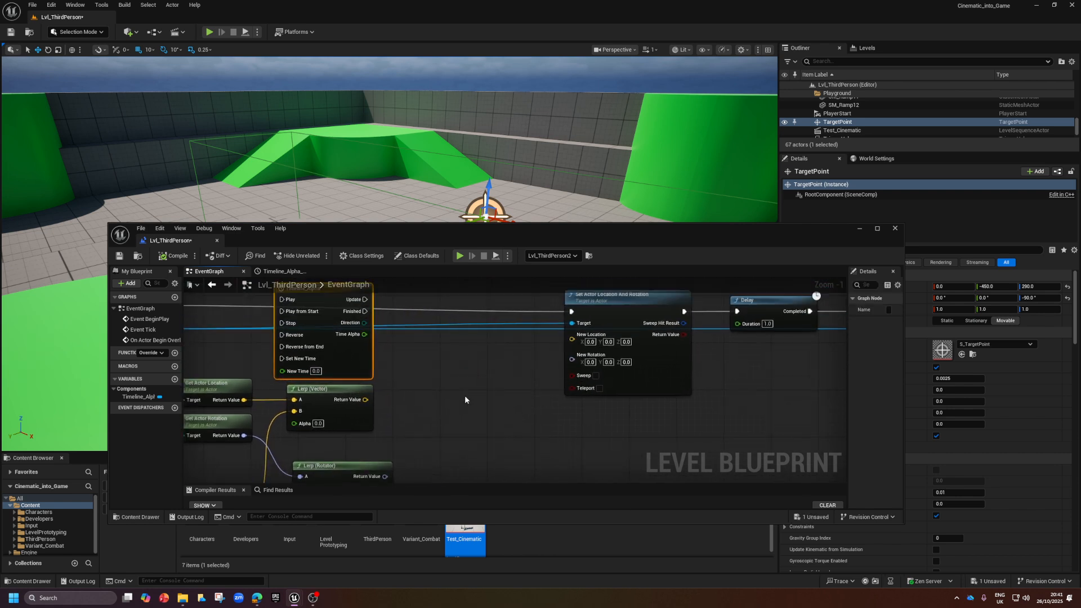
pyautogui.moveTo(354, 396); pyautogui.dragTo(453, 395)
pyautogui.moveTo(356, 461); pyautogui.dragTo(464, 443)
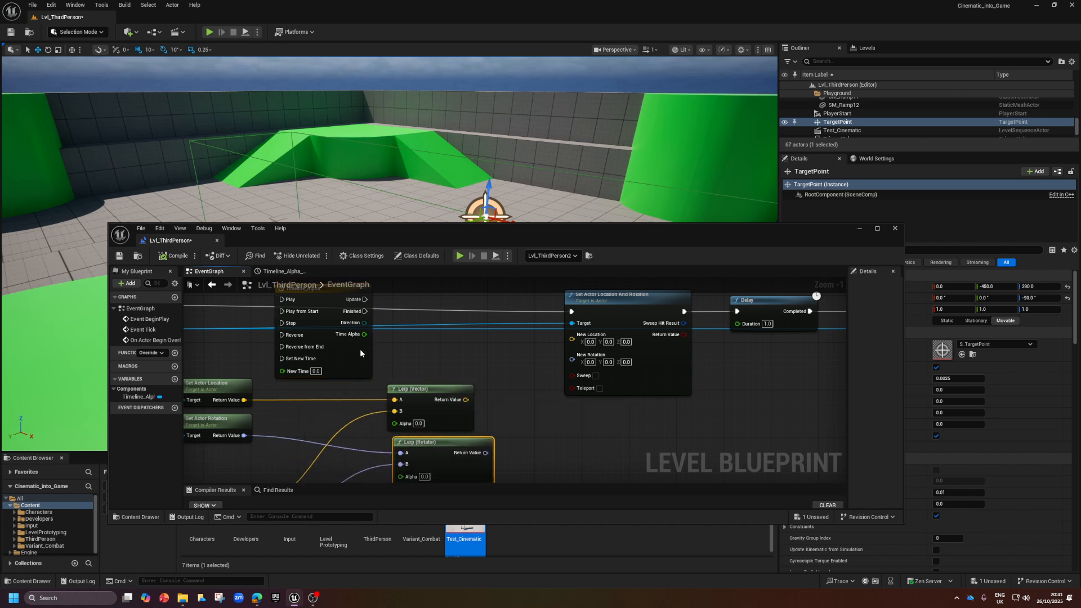
# - Route execution from the character cast into Timeline_Alpha's Play and from its Update into Set Actor Location And Rotation
pyautogui.moveTo(360, 350); pyautogui.dragTo(496, 394, button='right')
pyautogui.keyDown('ctrl'); pyautogui.moveTo(292, 353); pyautogui.dragTo(507, 346); pyautogui.keyUp('ctrl')
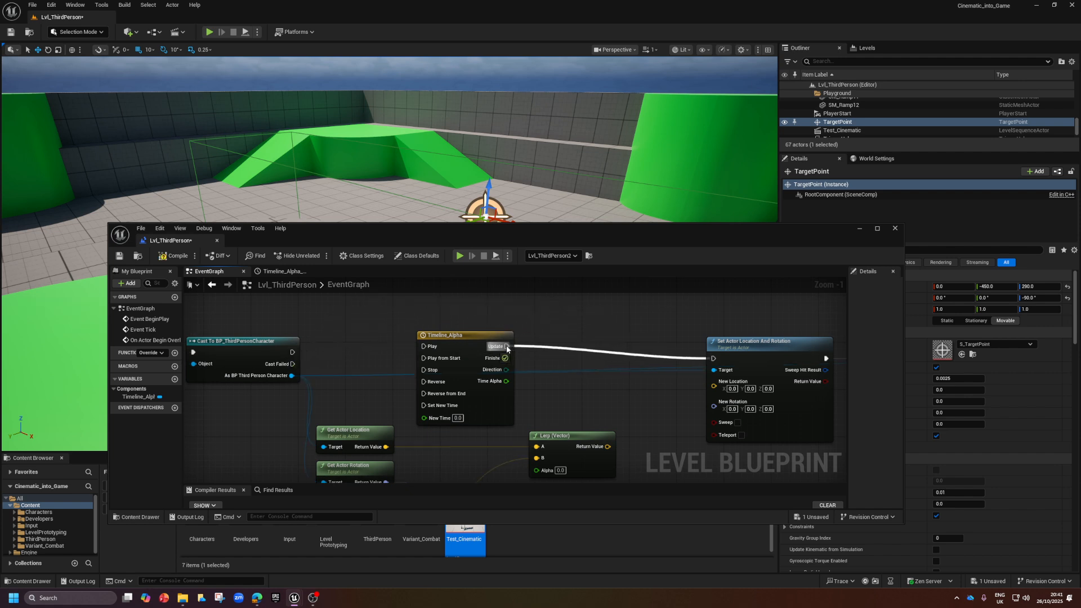
pyautogui.moveTo(293, 352); pyautogui.dragTo(422, 347)
# - Connect Timeline_Alpha's Time Alpha output to the Alpha inputs of both Lerp (Vector) and Lerp (Rotator)
pyautogui.moveTo(575, 400); pyautogui.dragTo(525, 346, button='right')
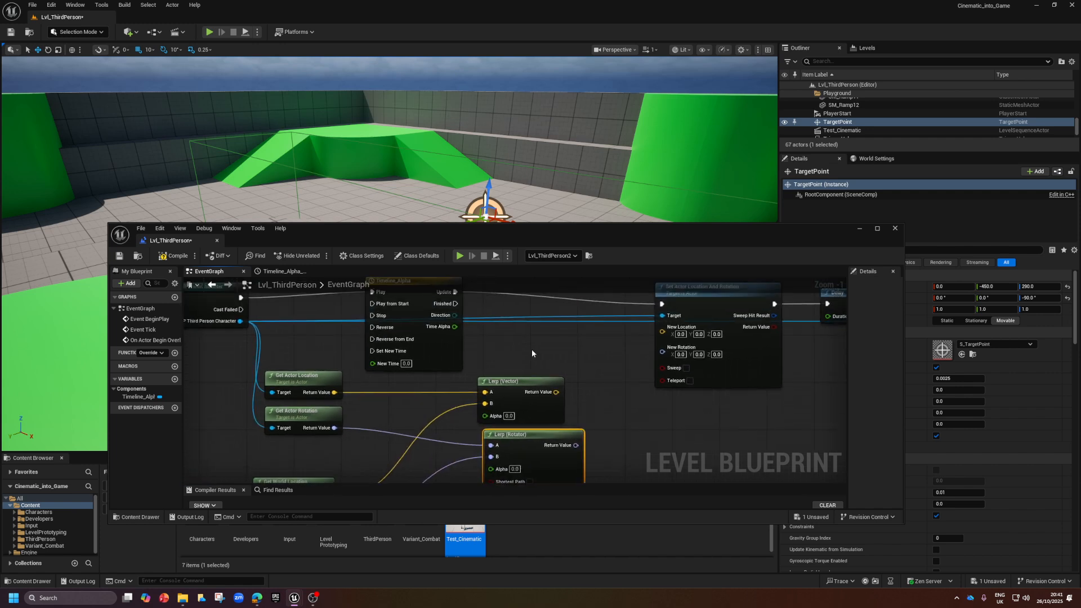
pyautogui.moveTo(455, 327); pyautogui.dragTo(485, 416)
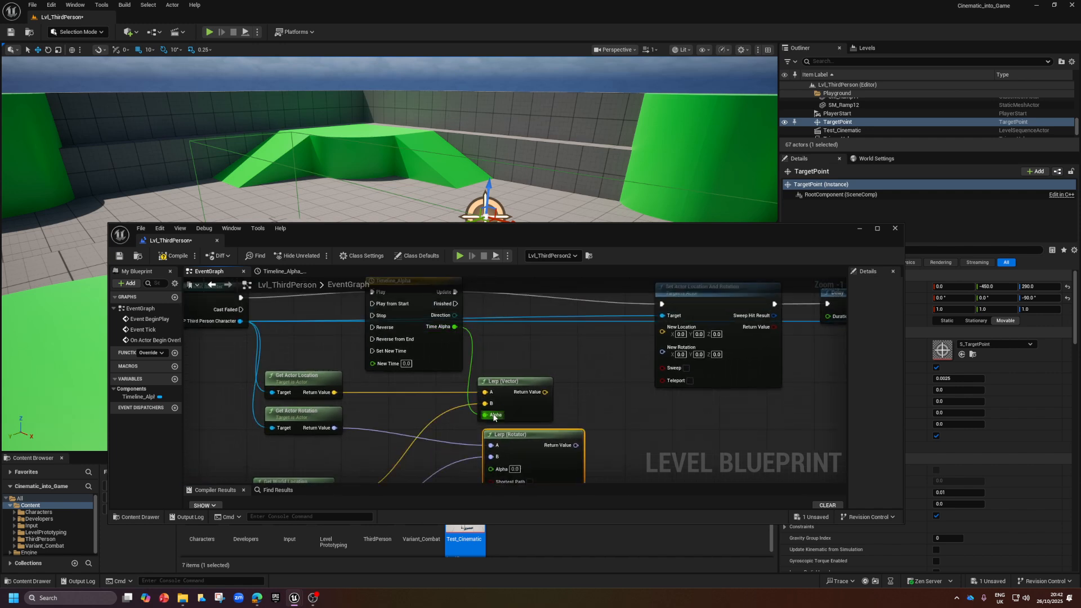
pyautogui.moveTo(455, 326); pyautogui.dragTo(492, 386)
# - Reopen Timeline_Alpha to review the TimeAlpha curve
pyautogui.moveTo(400, 356); pyautogui.dragTo(467, 440, button='right')
pyautogui.scroll(-1, 466, 439)
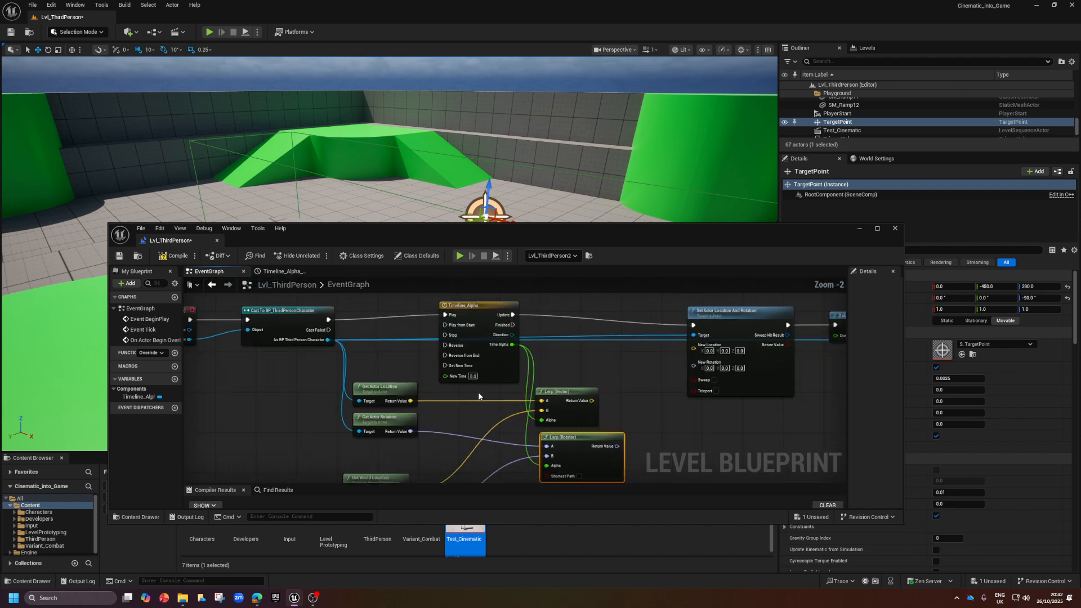
pyautogui.doubleClick(492, 369)
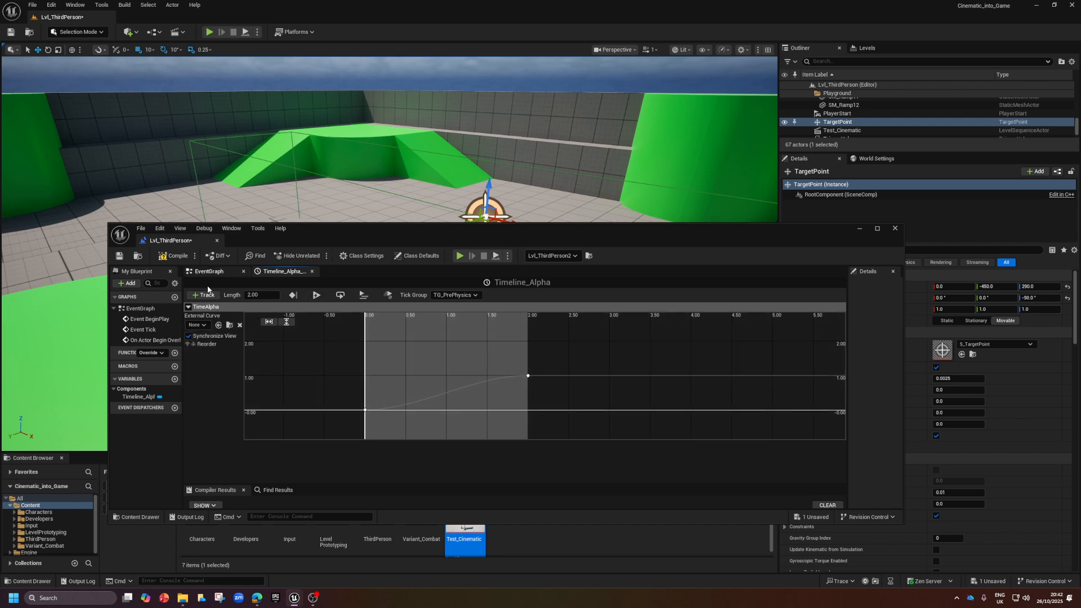
# - In the EventGraph, connect Lerp (Vector)'s and Lerp (Rotator)'s return values to New Location and New Rotation of Set Actor Location And Rotation
pyautogui.click(207, 271)
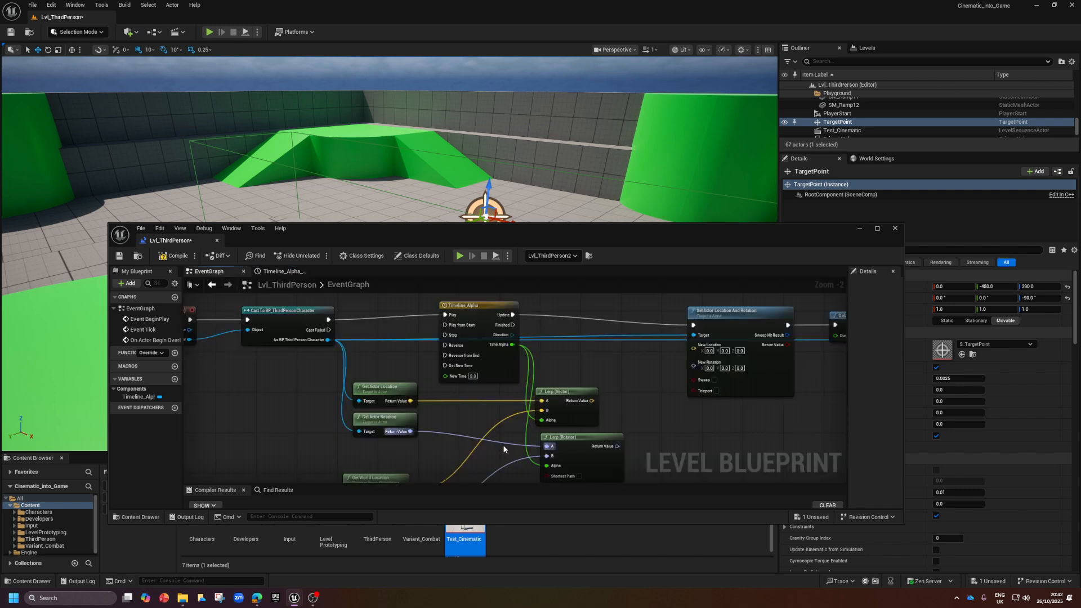
pyautogui.moveTo(555, 457)
pyautogui.mouseDown(button='right')
pyautogui.moveTo(644, 441)
pyautogui.moveTo(606, 410)
pyautogui.moveTo(559, 459)
pyautogui.mouseUp(button='right')
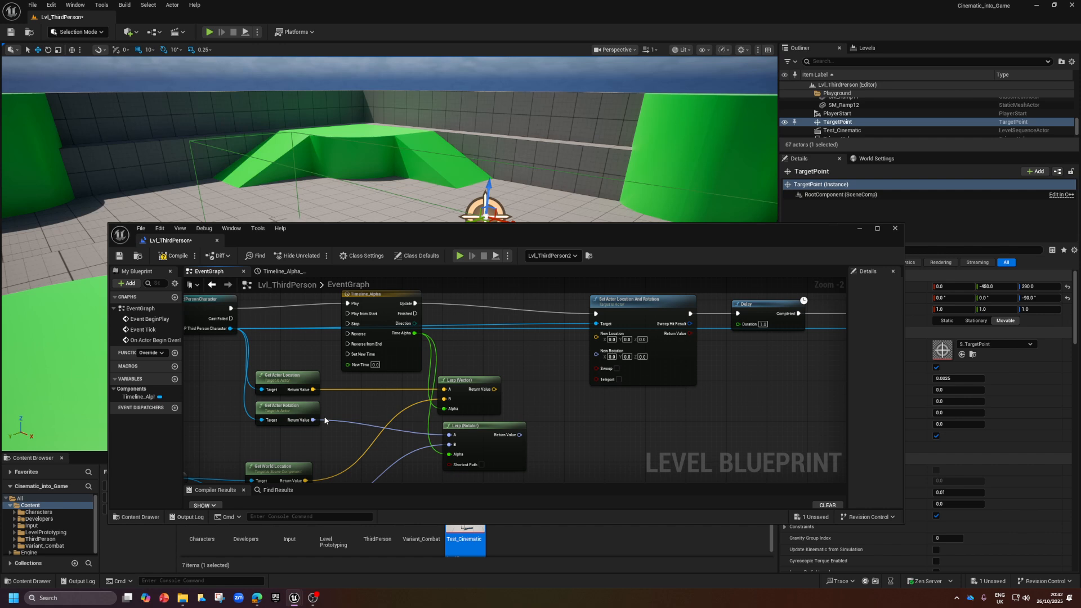
pyautogui.moveTo(494, 389); pyautogui.dragTo(602, 333)
pyautogui.moveTo(520, 435); pyautogui.dragTo(595, 347)
pyautogui.scroll(-3, 565, 438)
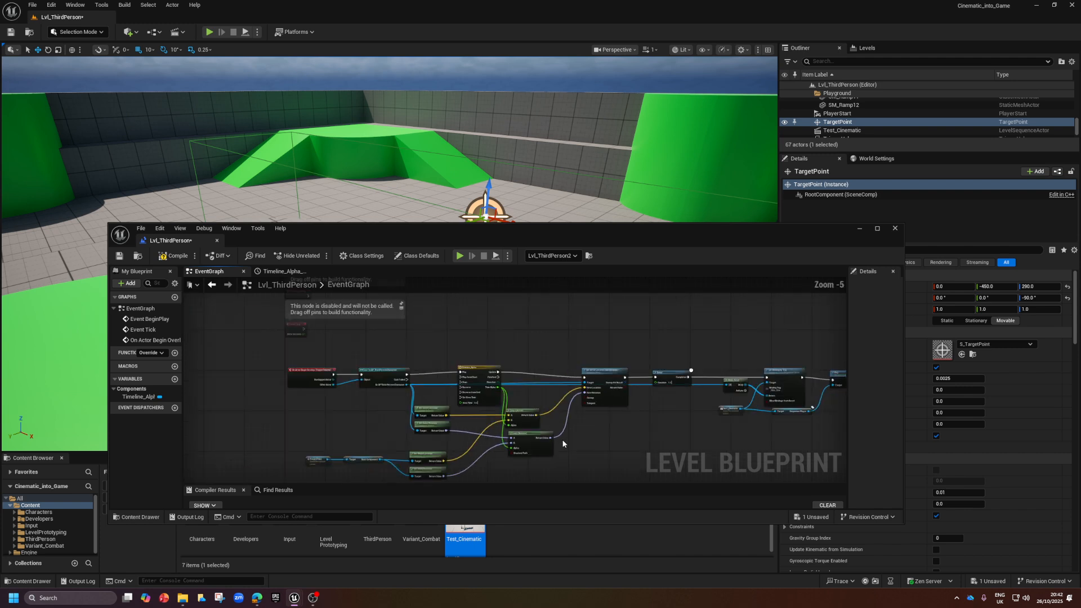
pyautogui.moveTo(565, 438); pyautogui.dragTo(590, 424, button='right')
# - Compile and save the level blueprint
pyautogui.click(174, 255)
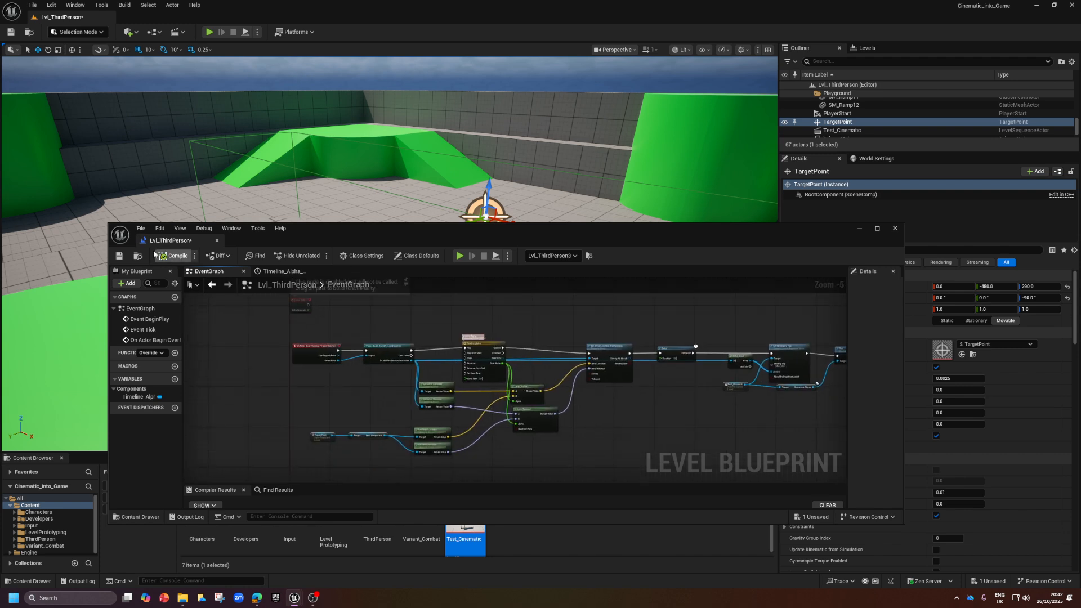
pyautogui.click(116, 258)
pyautogui.moveTo(400, 238); pyautogui.dragTo(350, 355)
pyautogui.moveTo(496, 501)
pyautogui.mouseDown(button='right')
pyautogui.moveTo(522, 514)
pyautogui.moveTo(491, 505)
pyautogui.mouseUp(button='right')
pyautogui.click(112, 370)
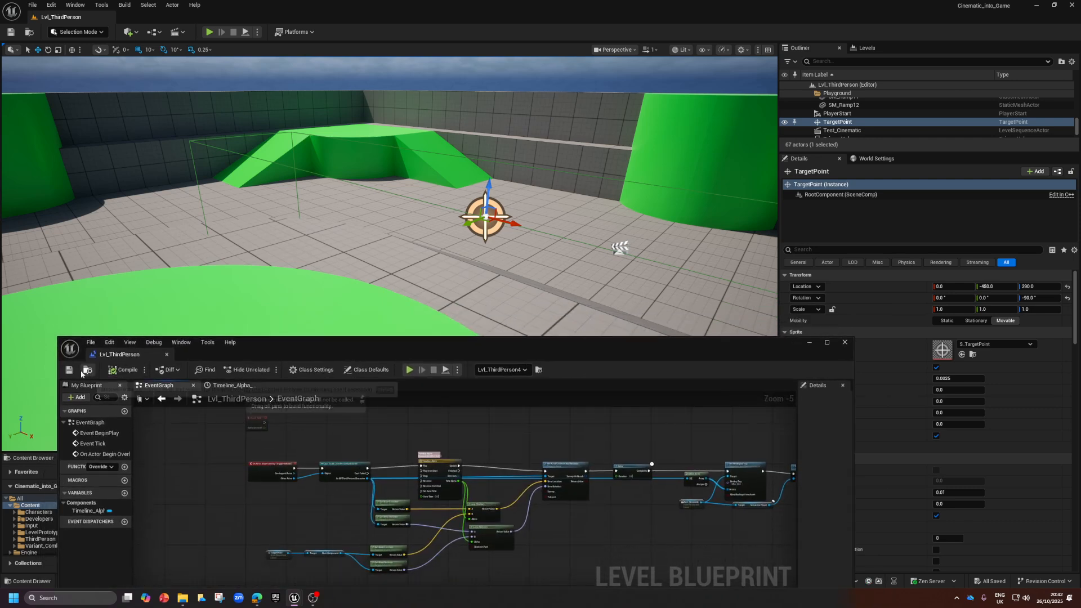
# - Move the blueprint window clear of the viewport and play-test the character's blend into the cinematic
pyautogui.moveTo(259, 337); pyautogui.dragTo(260, 386)
pyautogui.moveTo(312, 510); pyautogui.dragTo(219, 467, button='right')
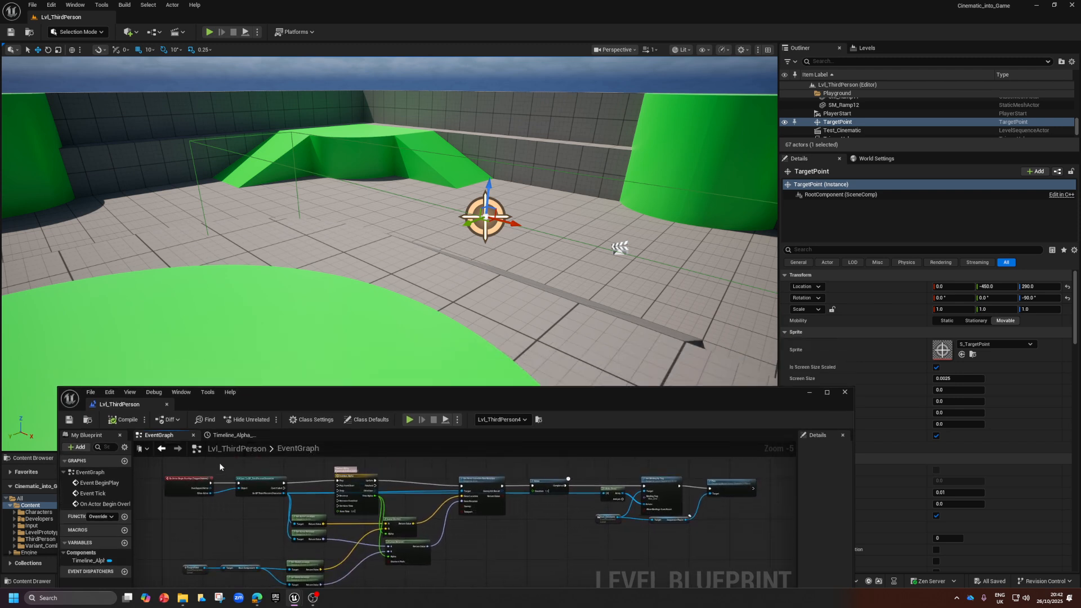
pyautogui.click(410, 419)
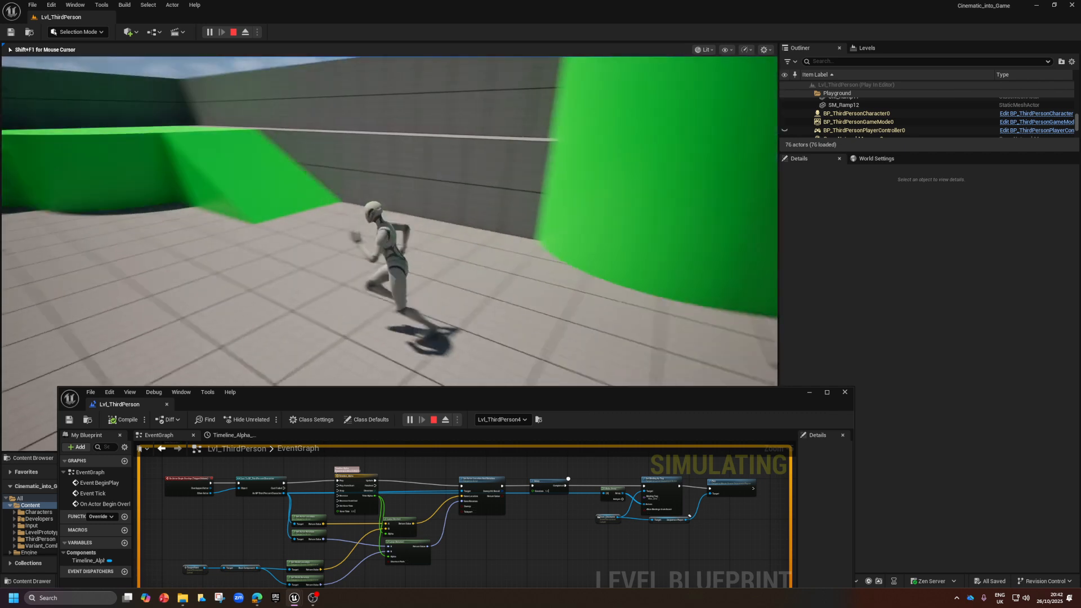
pyautogui.press('Escape')
# - Insert a Do Once node between On Actor Begin Overlap (TriggerVolume) and Cast To BP_ThirdPersonCharacter, moving the event node to make room
pyautogui.moveTo(207, 523); pyautogui.dragTo(252, 526, button='right')
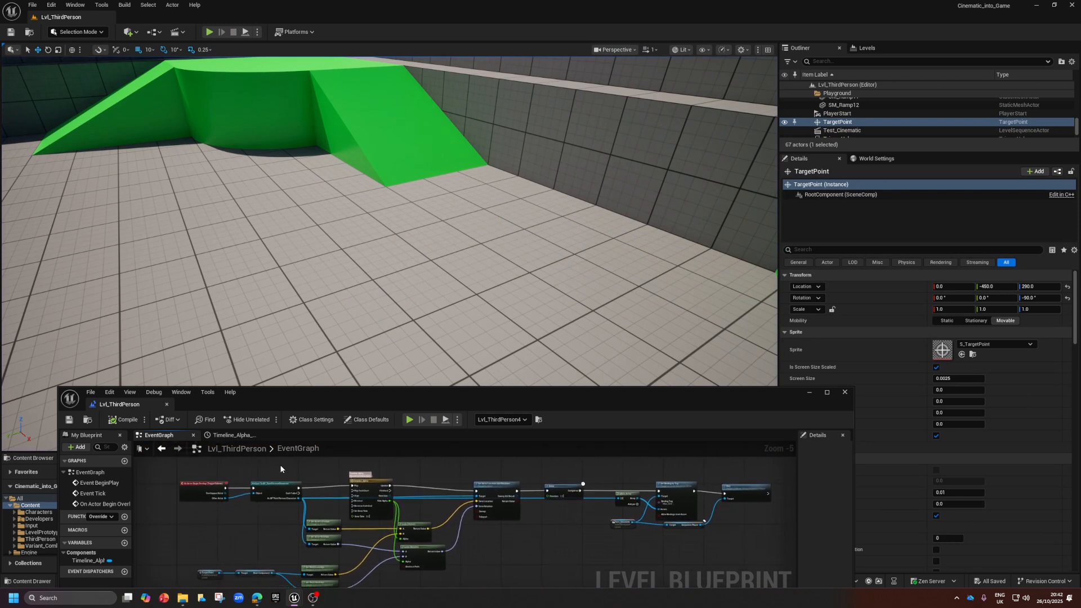
pyautogui.moveTo(212, 480); pyautogui.dragTo(173, 481)
pyautogui.moveTo(213, 503); pyautogui.dragTo(335, 503, button='right')
pyautogui.scroll(2, 319, 506)
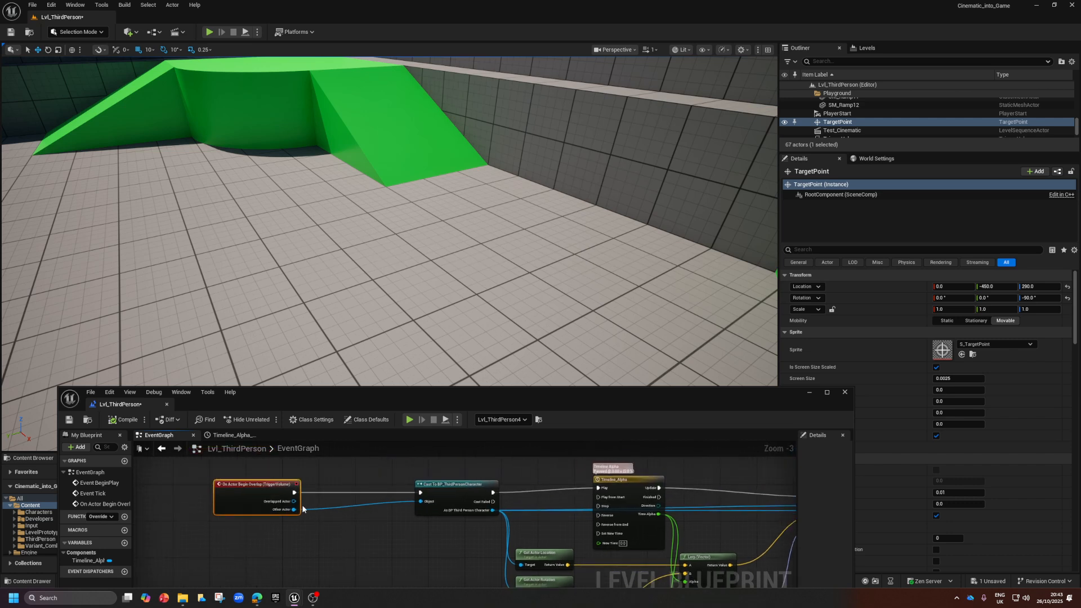
pyautogui.moveTo(296, 494); pyautogui.dragTo(347, 486)
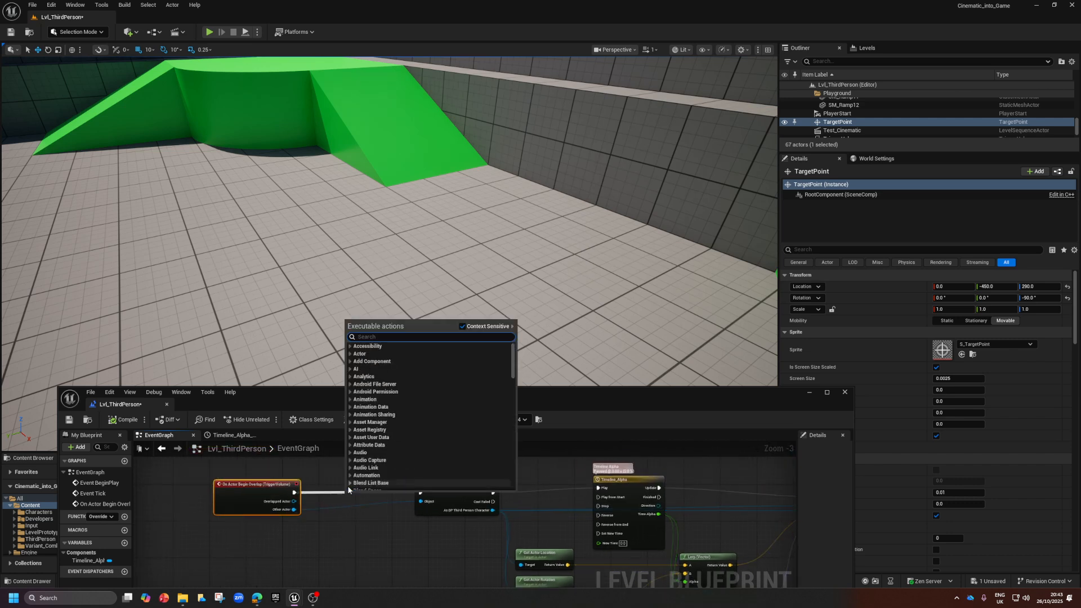
pyautogui.write('do once')
pyautogui.press('Return')
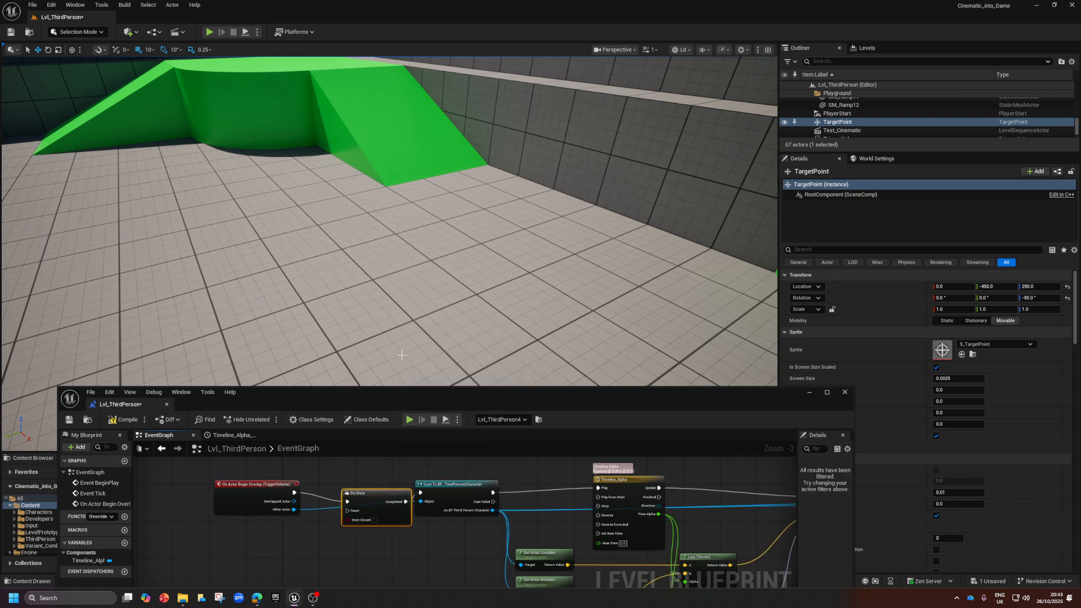
pyautogui.moveTo(374, 491); pyautogui.dragTo(360, 482)
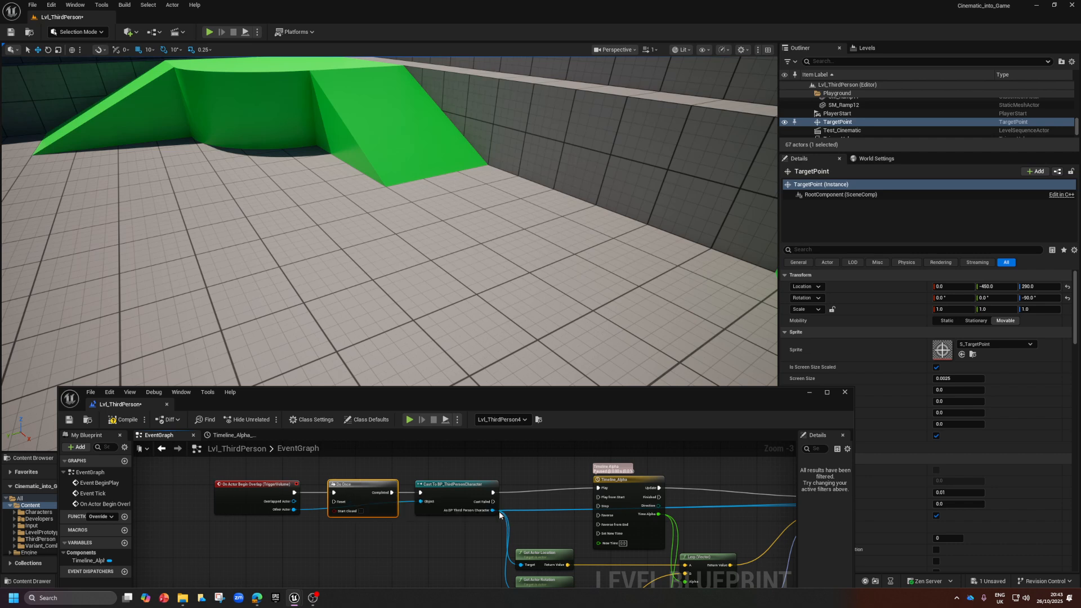
# - Lower the blueprint window to uncover the viewport and save the level with the Do Once node
pyautogui.scroll(-1, 500, 514)
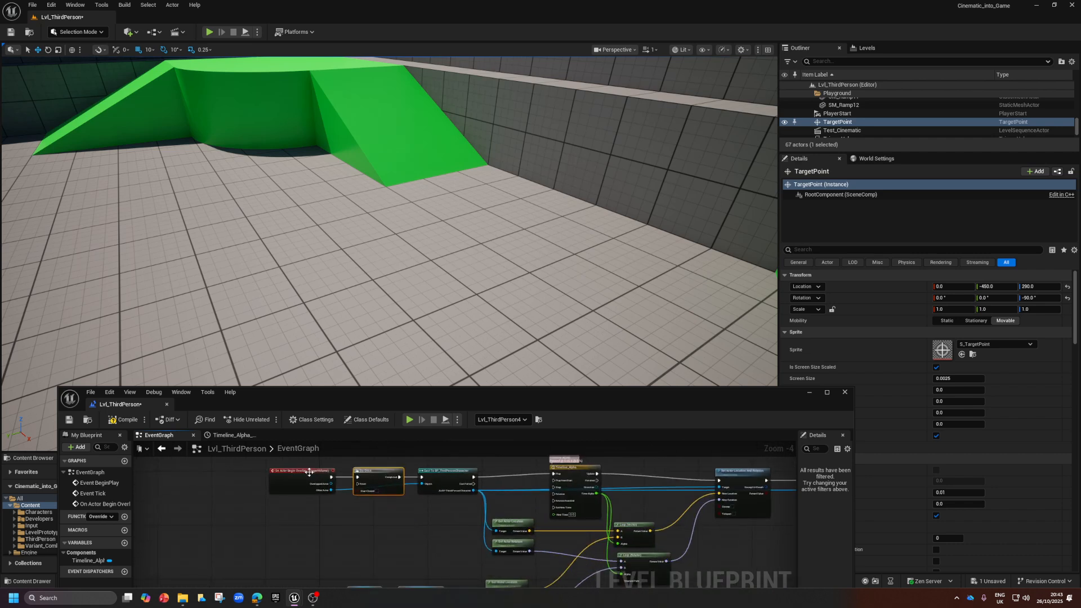
pyautogui.moveTo(560, 538); pyautogui.dragTo(501, 504, button='right')
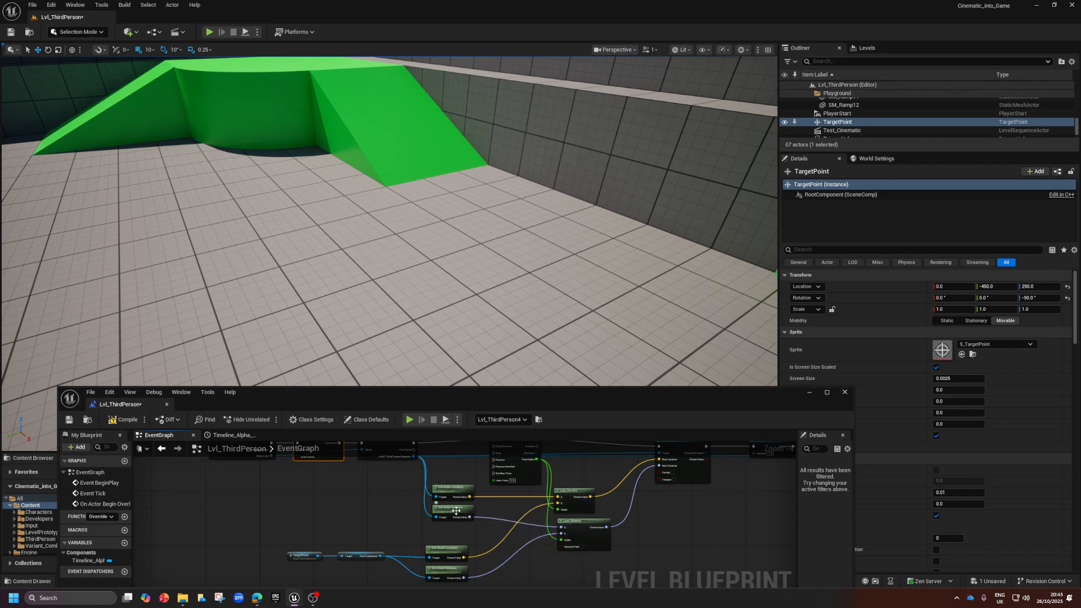
pyautogui.moveTo(456, 511); pyautogui.dragTo(403, 544, button='right')
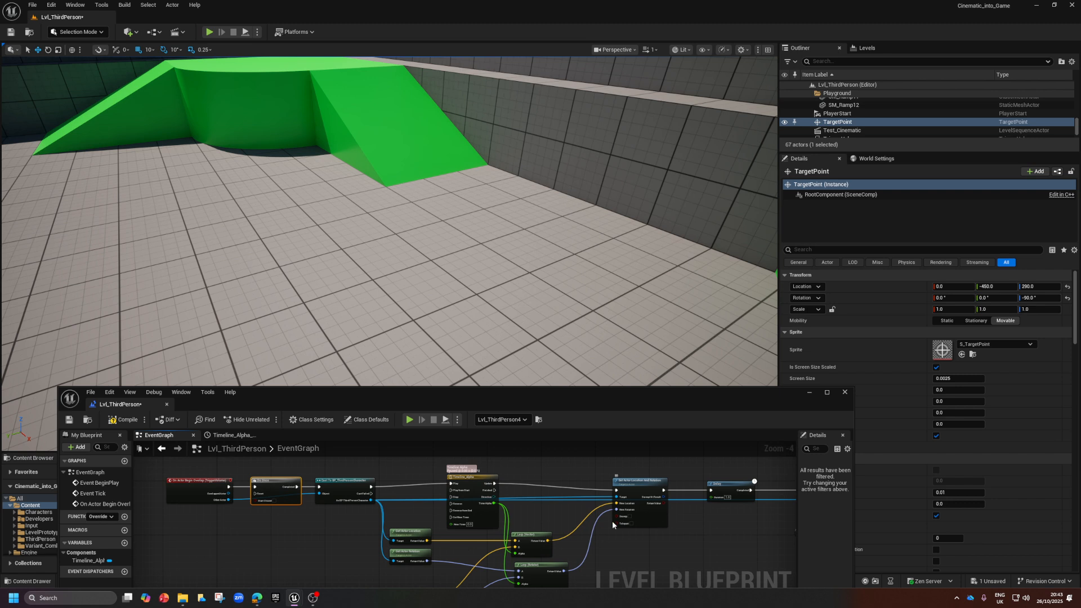
pyautogui.moveTo(617, 507); pyautogui.dragTo(345, 511, button='right')
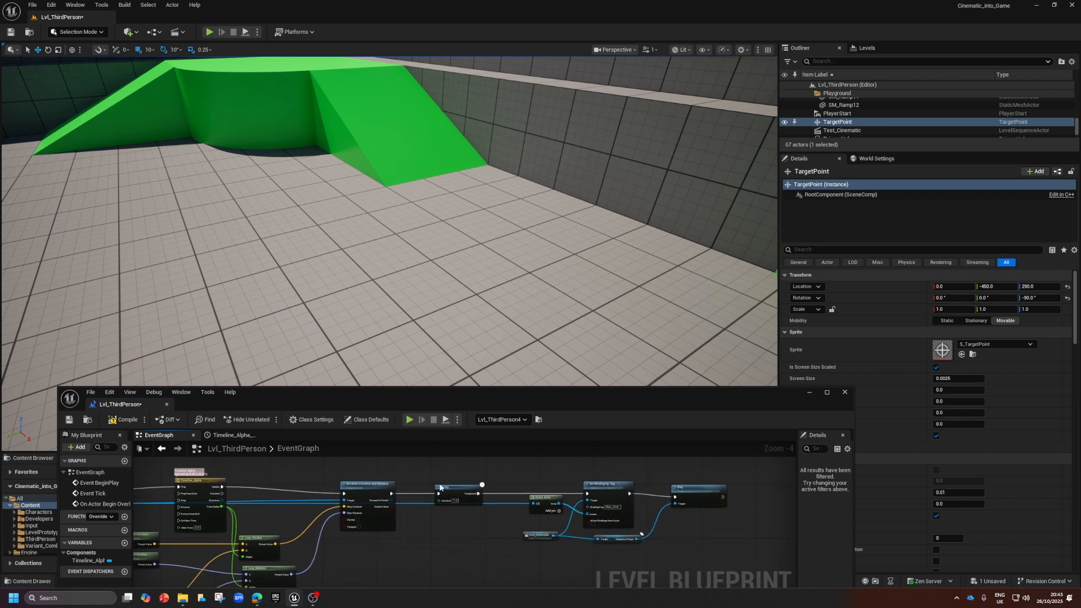
pyautogui.scroll(-2, 609, 553)
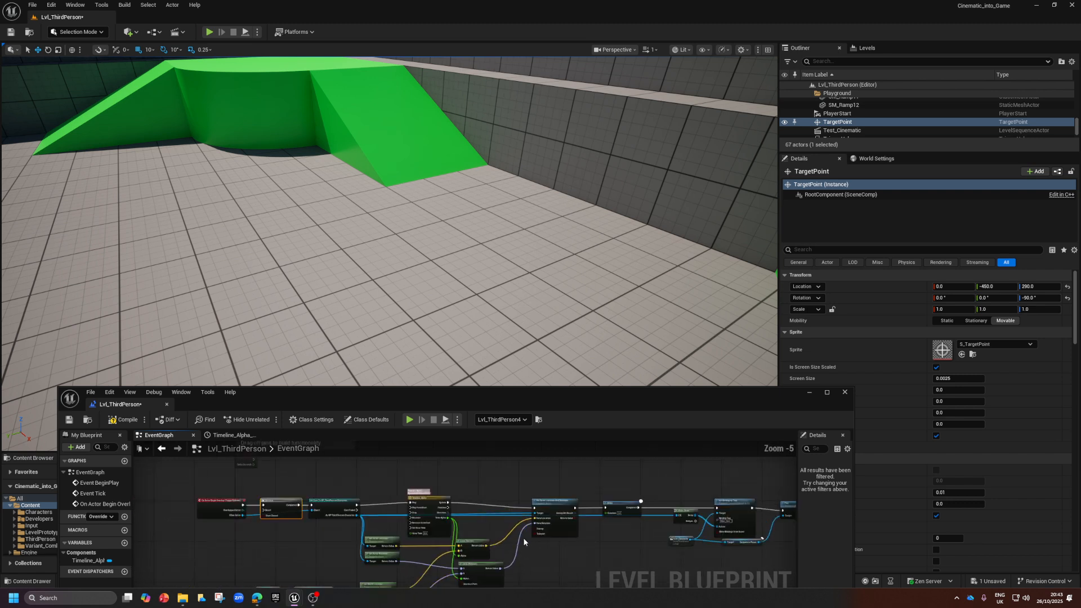
pyautogui.moveTo(334, 406); pyautogui.dragTo(379, 469)
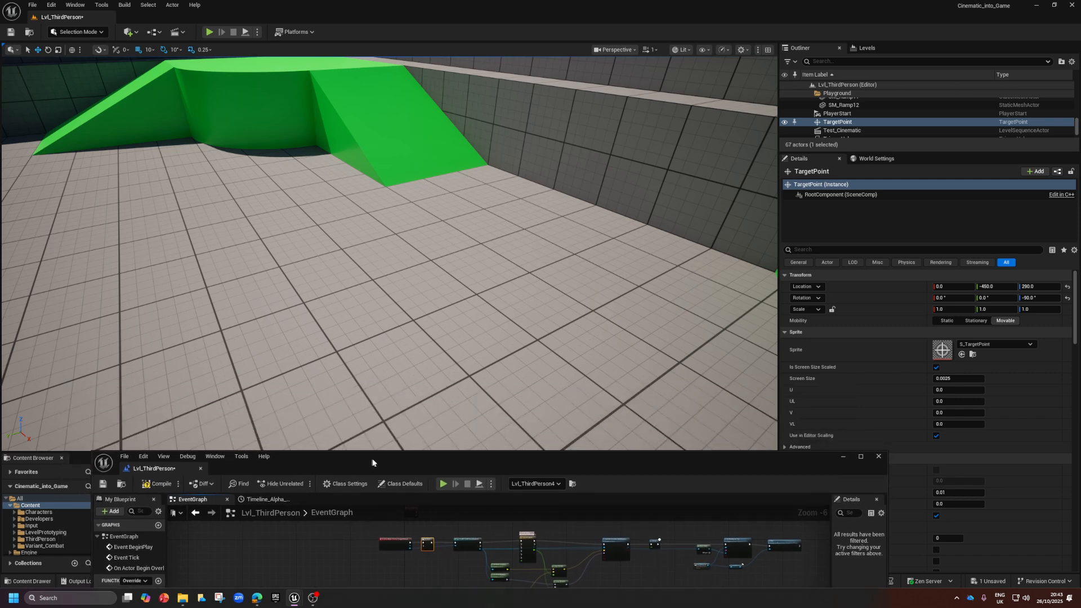
pyautogui.click(113, 484)
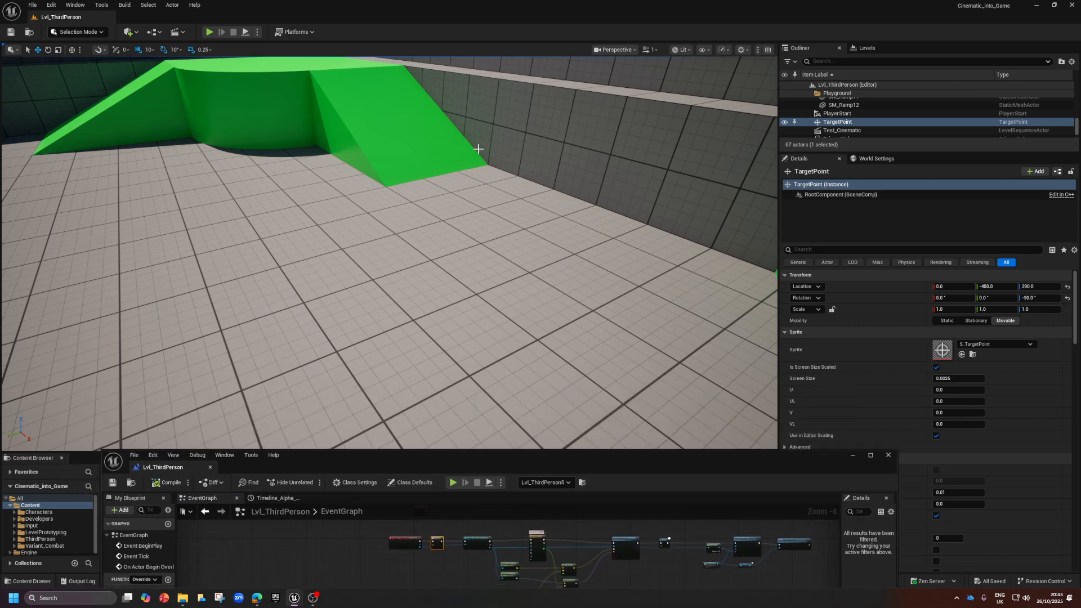
# - Play-test the level by moving the character into the trigger, and stop the simulation
pyautogui.click(209, 33)
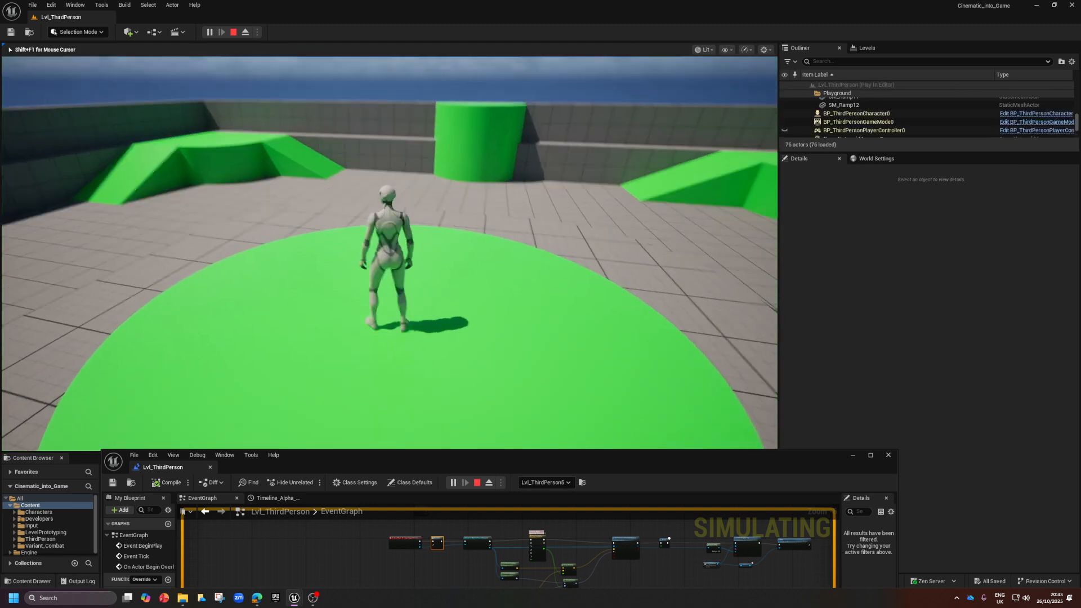
pyautogui.press('d')
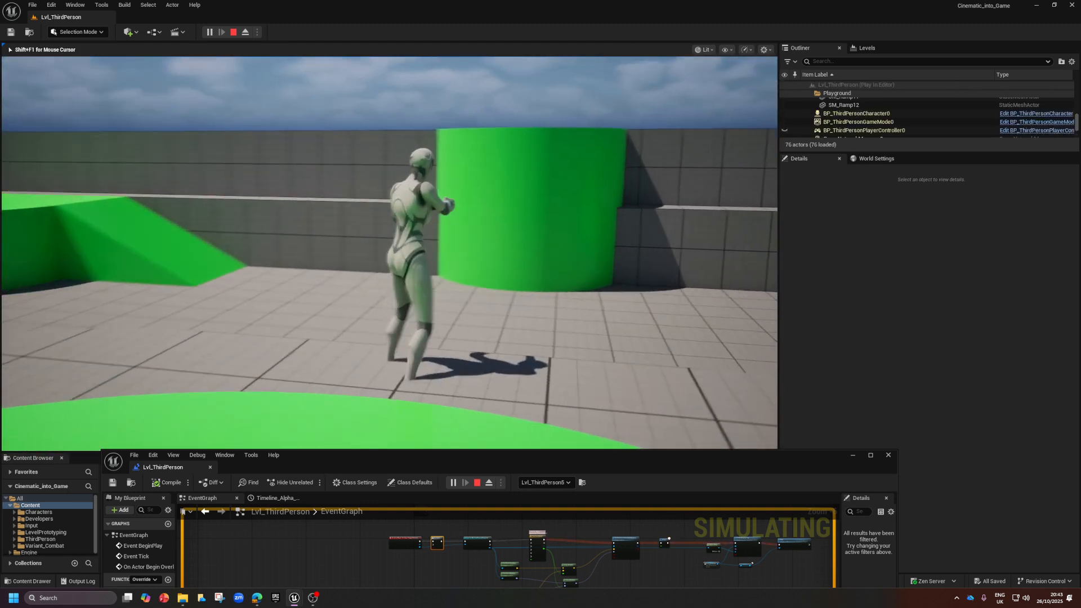
pyautogui.press('Escape')
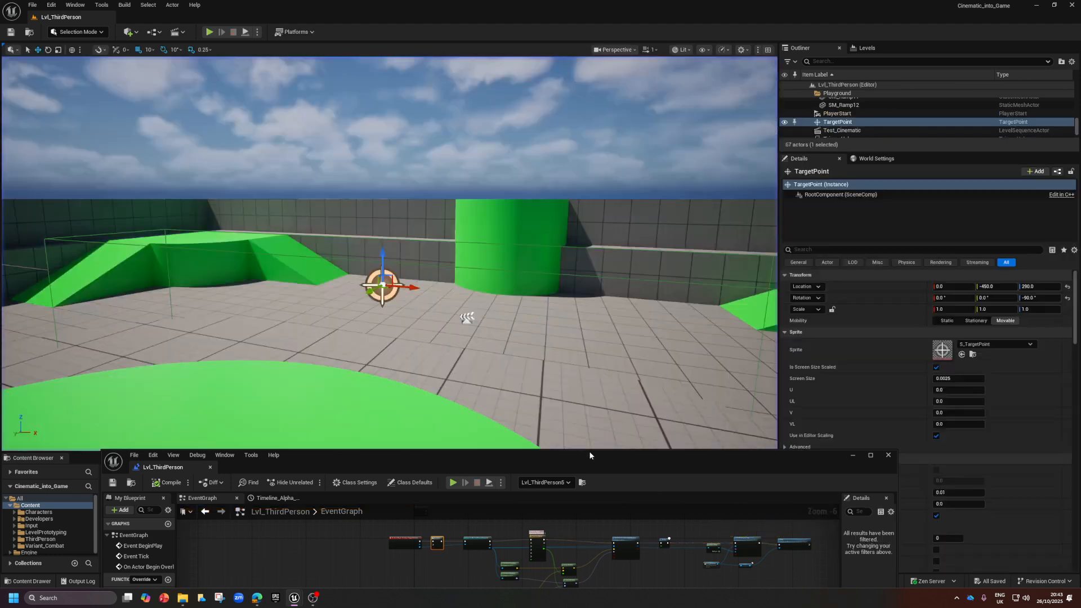
# - Move the overlap event and Do Once nodes away from the cast and add a Disable Input node from Do Once's Completed output
pyautogui.moveTo(527, 457); pyautogui.dragTo(515, 188)
pyautogui.scroll(3, 449, 333)
pyautogui.moveTo(460, 280); pyautogui.dragTo(494, 396, button='right')
pyautogui.moveTo(421, 333); pyautogui.dragTo(394, 340)
pyautogui.write('disa')
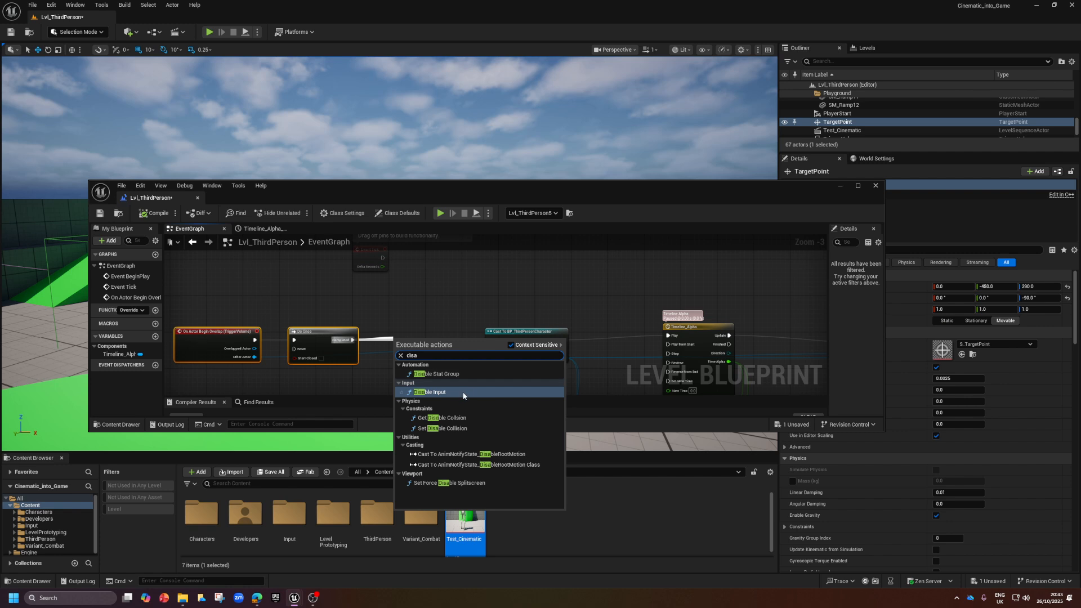
pyautogui.click(463, 392)
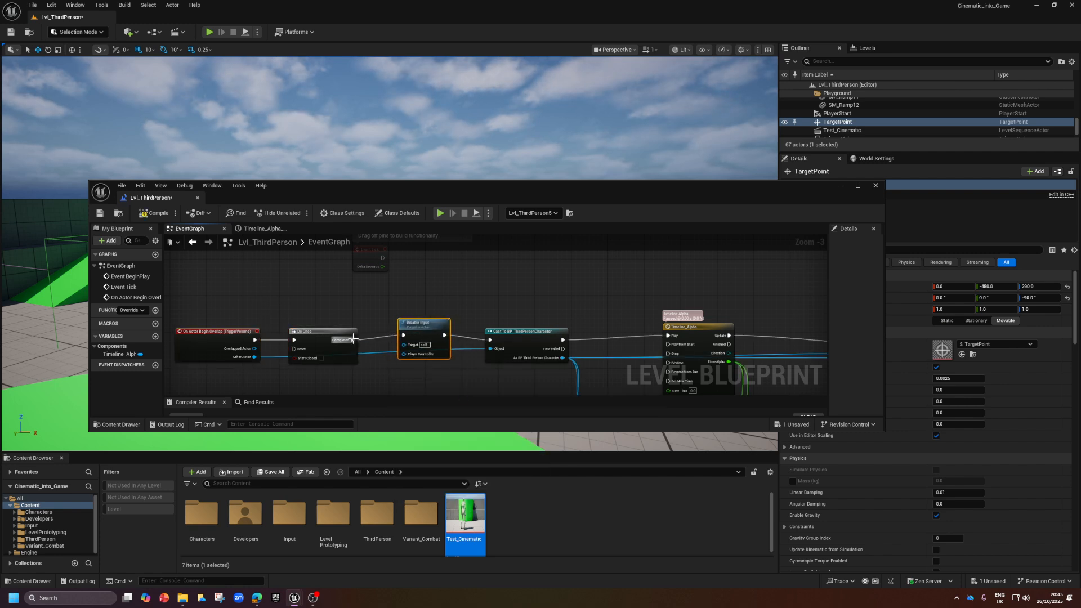
# - Route Do Once straight into the cast and wire Disable Input between the cast and Timeline_Alpha, with the cast character as its Target
pyautogui.moveTo(494, 341); pyautogui.dragTo(491, 340)
pyautogui.moveTo(430, 325); pyautogui.dragTo(567, 282)
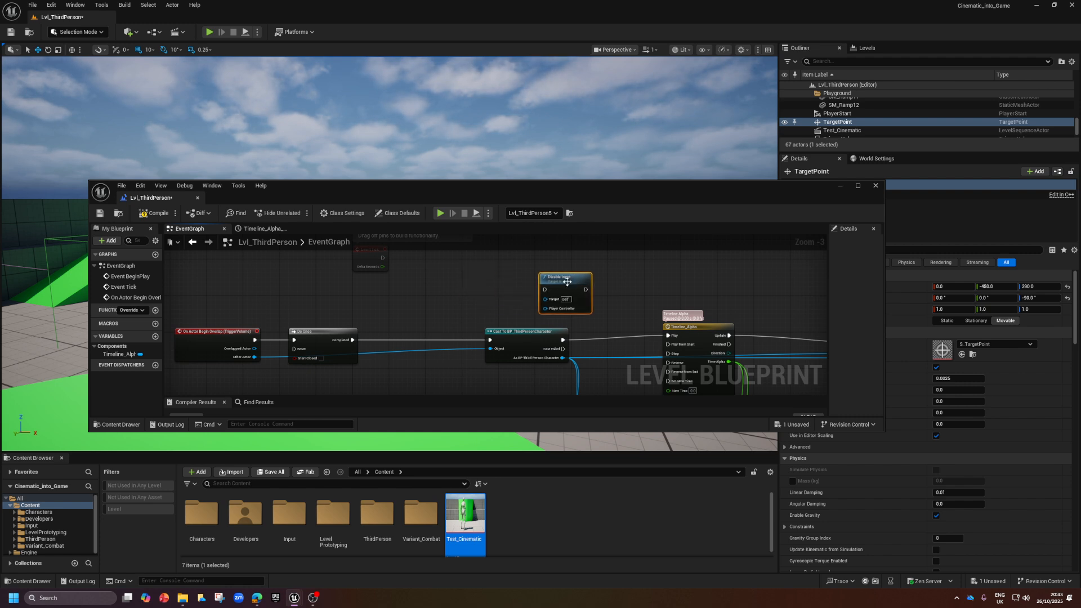
pyautogui.moveTo(495, 358); pyautogui.dragTo(551, 299)
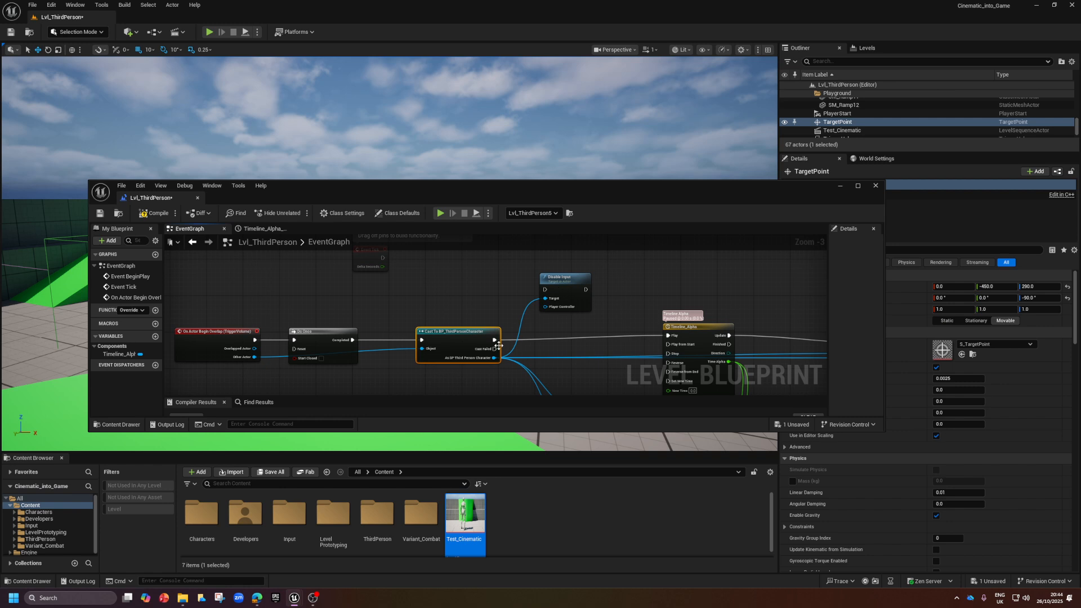
pyautogui.keyDown('ctrl'); pyautogui.moveTo(494, 340); pyautogui.dragTo(496, 344); pyautogui.keyUp('ctrl')
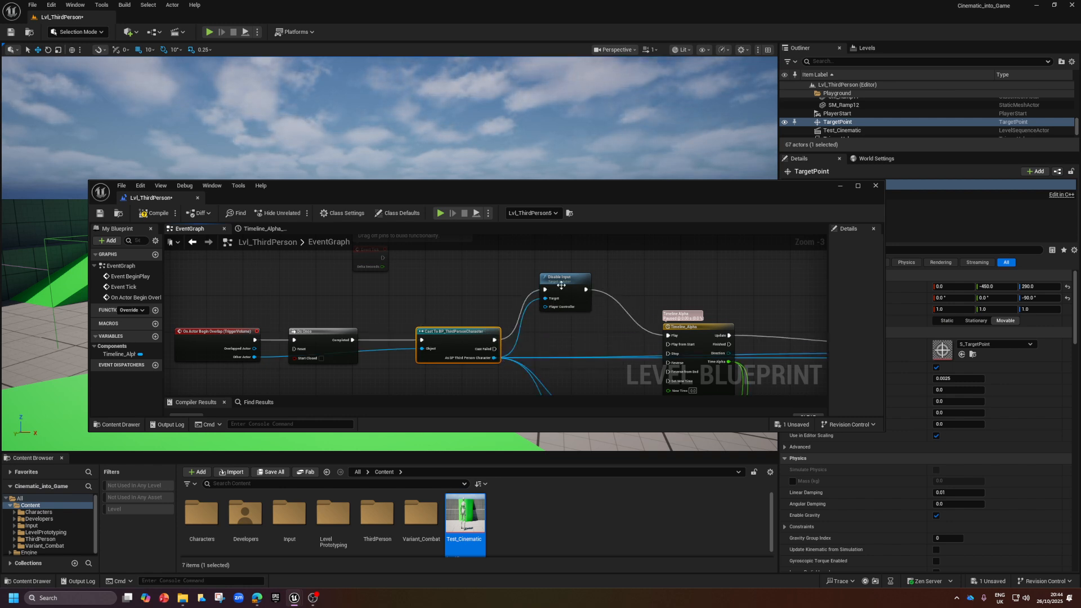
pyautogui.moveTo(562, 285); pyautogui.dragTo(568, 320)
# - Add an Enable Input node after the sequence's Play node and connect the cast character output to its Target
pyautogui.scroll(-4, 391, 363)
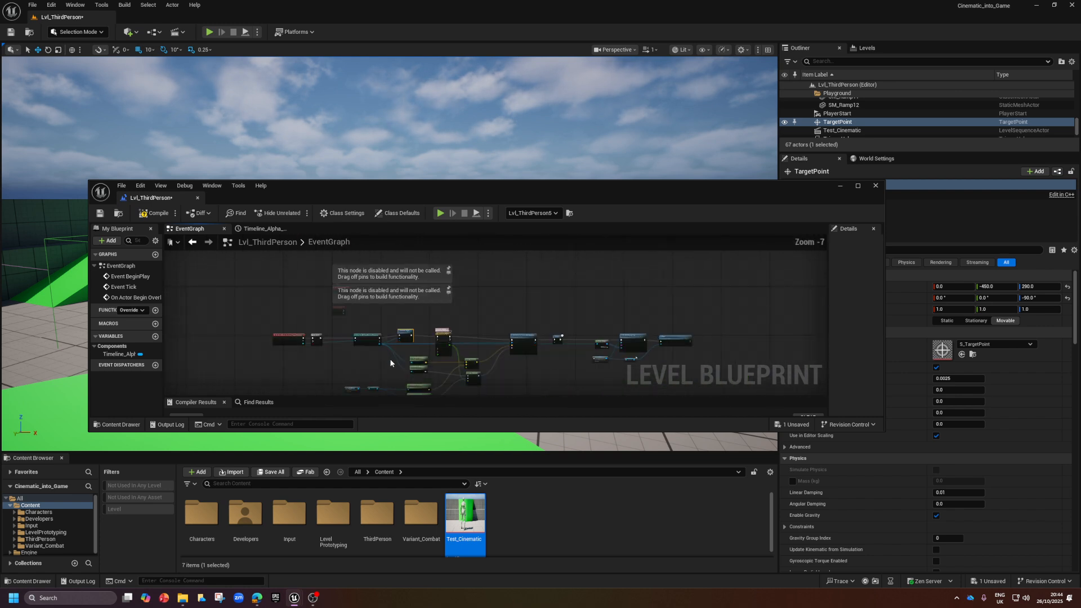
pyautogui.scroll(5, 476, 345)
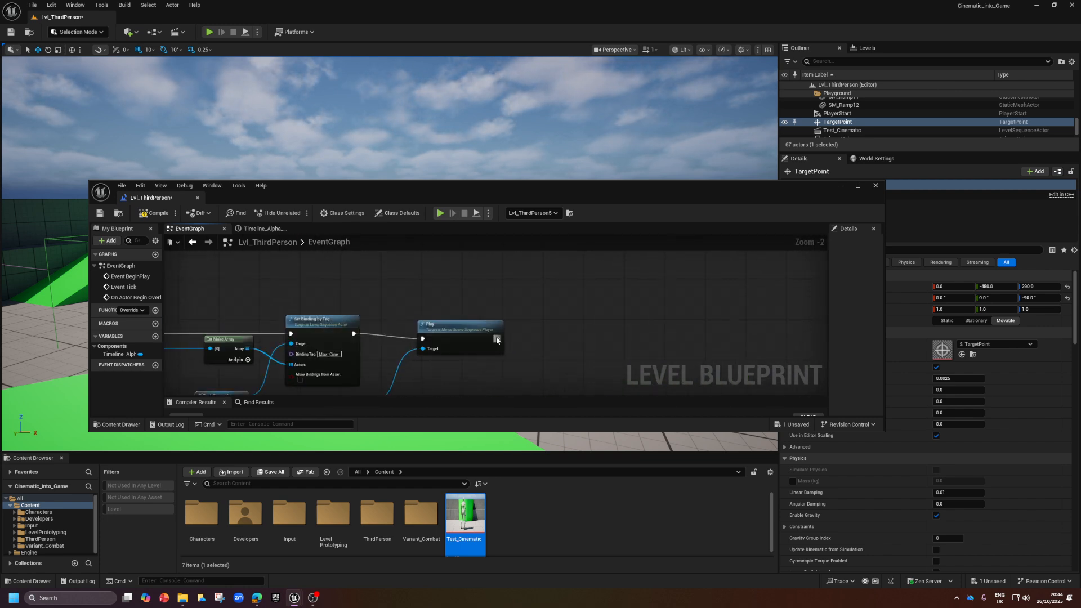
pyautogui.moveTo(531, 336); pyautogui.dragTo(555, 339)
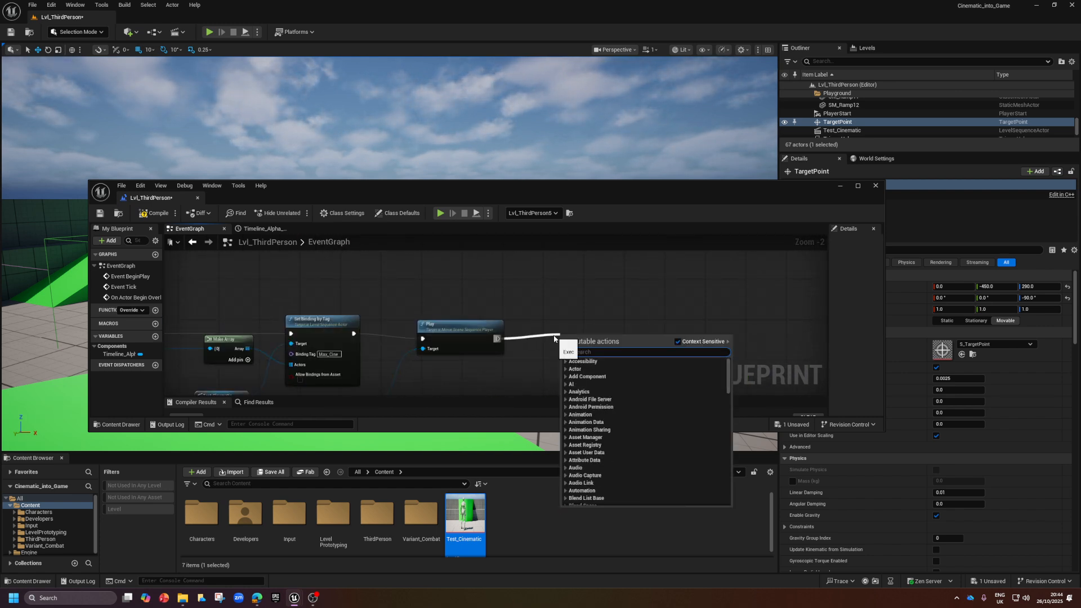
pyautogui.write('ena')
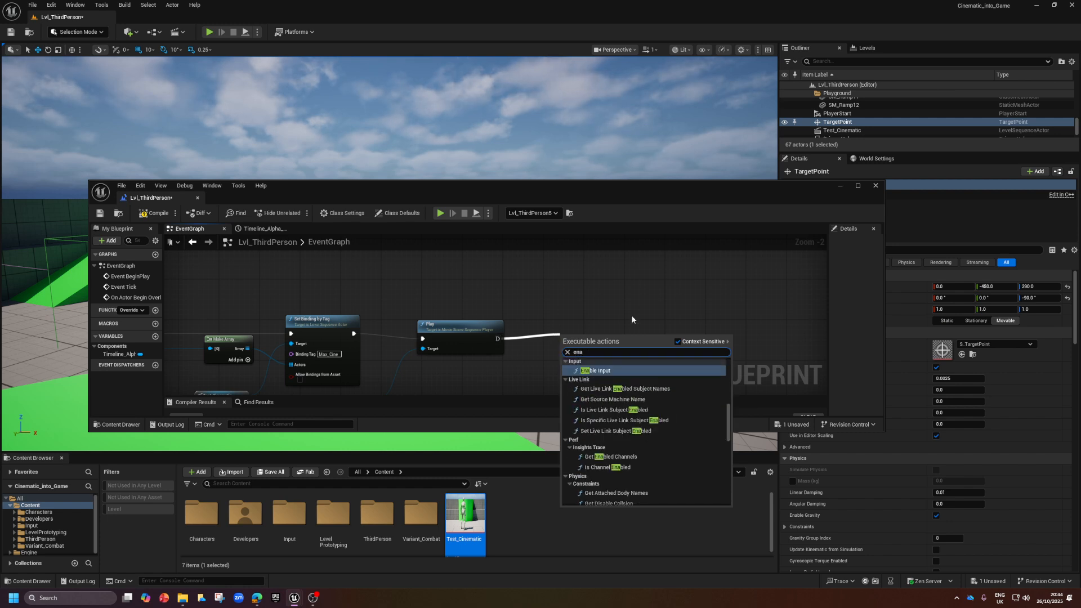
pyautogui.click(590, 370)
pyautogui.moveTo(411, 341); pyautogui.dragTo(578, 339, button='right')
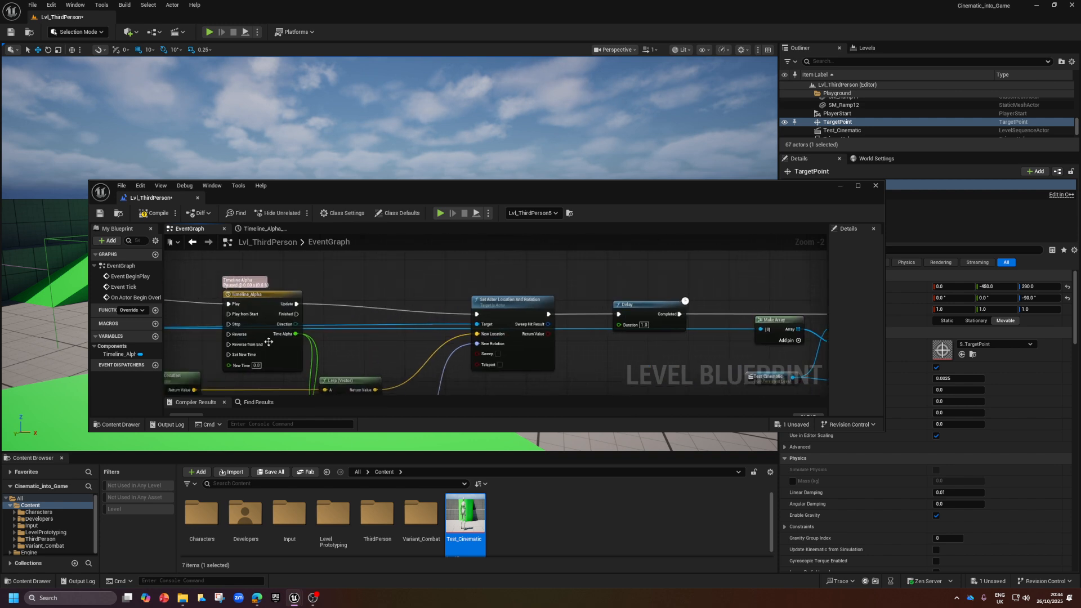
pyautogui.moveTo(263, 338); pyautogui.dragTo(466, 338, button='right')
pyautogui.moveTo(241, 326); pyautogui.dragTo(427, 374)
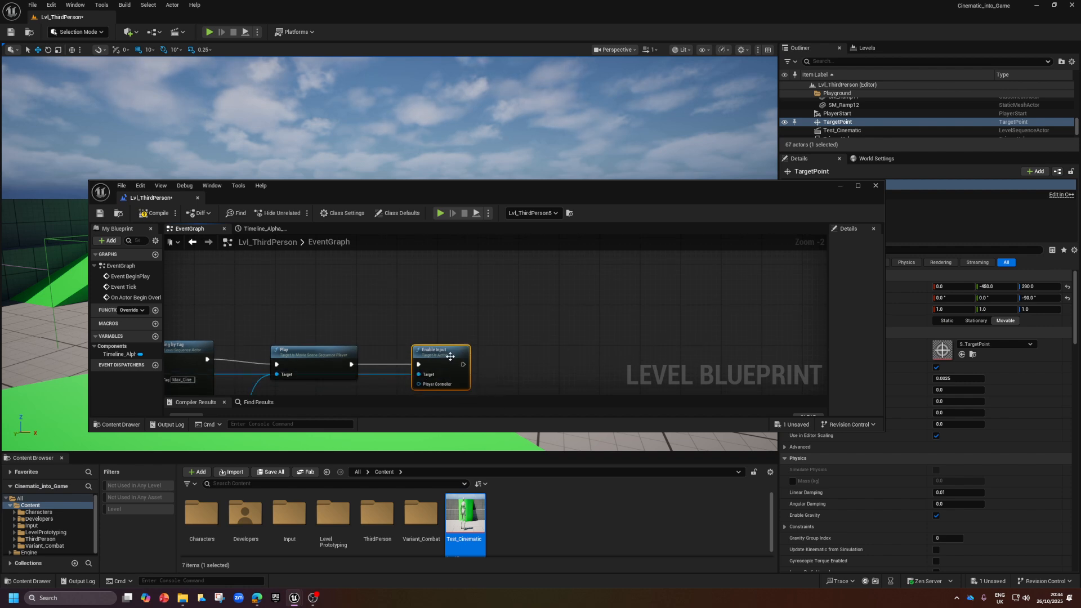
# - Save the level blueprint, play-test the level by moving and jumping the character through the trigger, and stop the simulation
pyautogui.click(100, 215)
pyautogui.moveTo(509, 190); pyautogui.dragTo(461, 429)
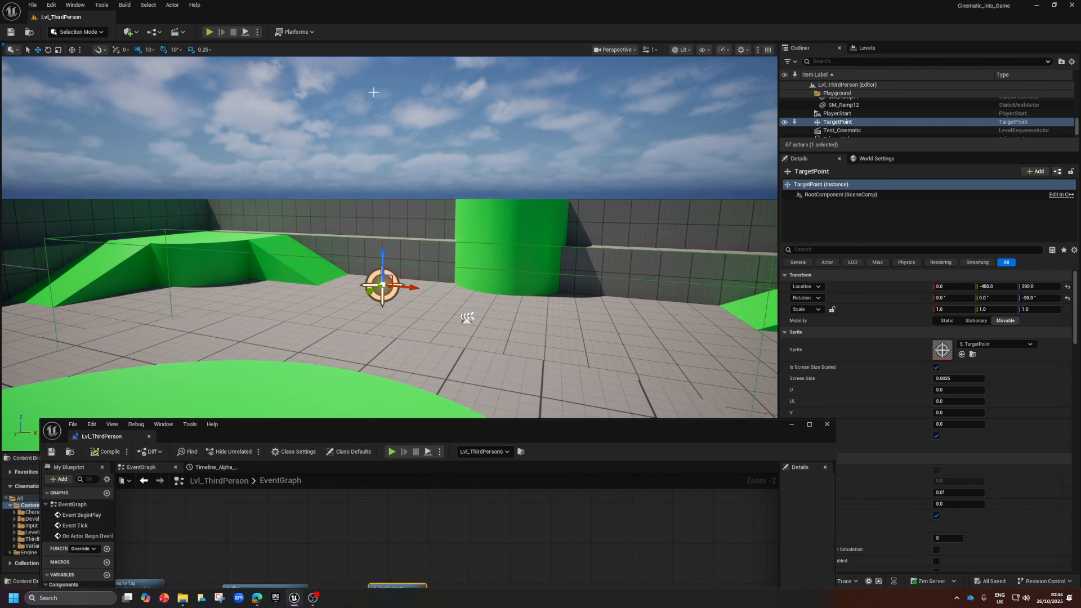
pyautogui.hotkey('alt', 'p')
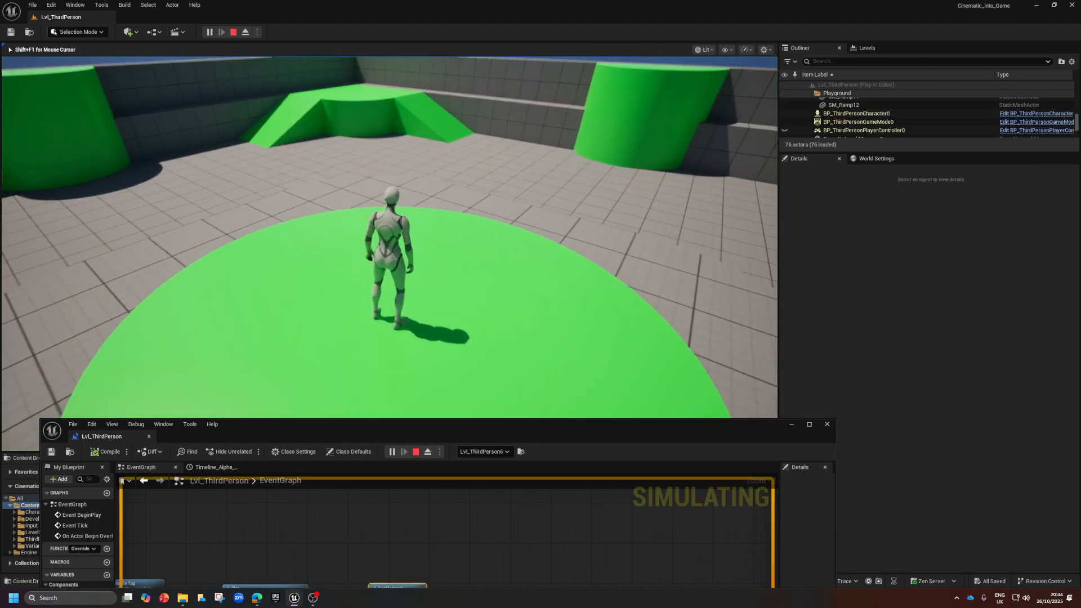
pyautogui.press('w')
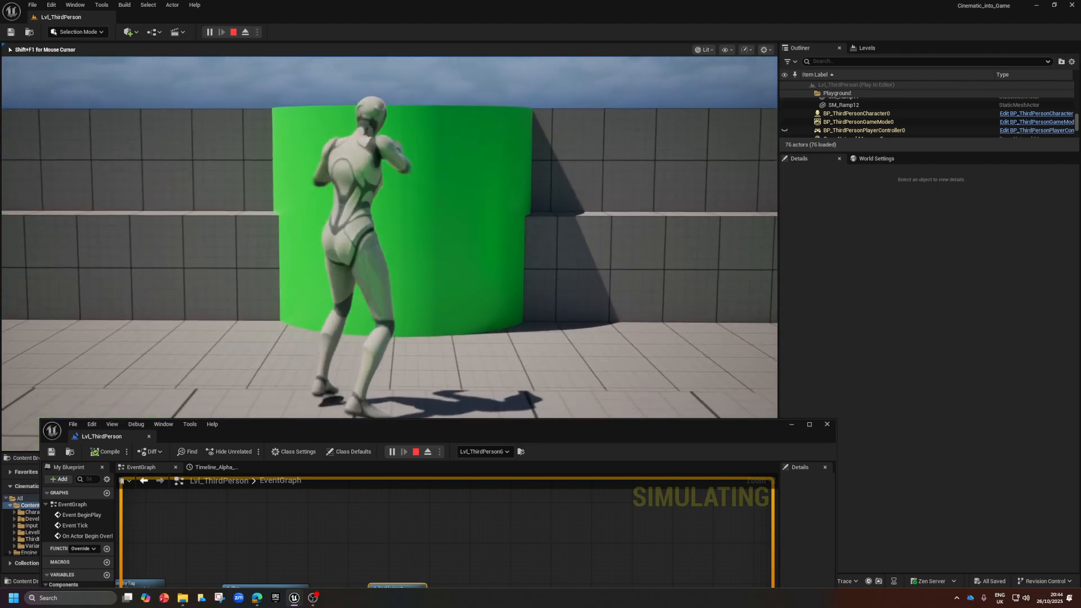
pyautogui.press('space')
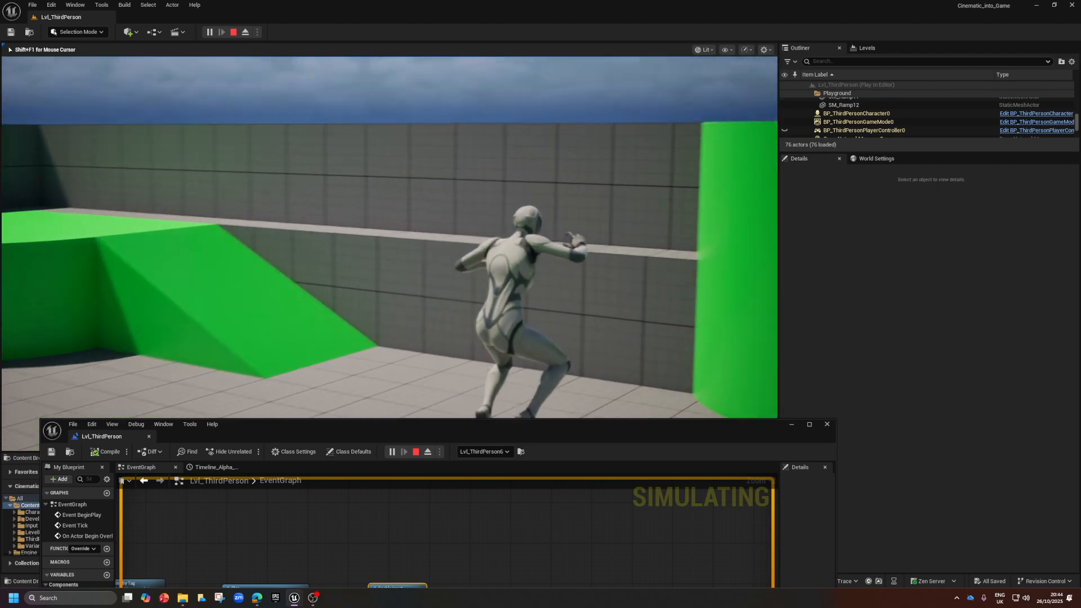
pyautogui.press('space')
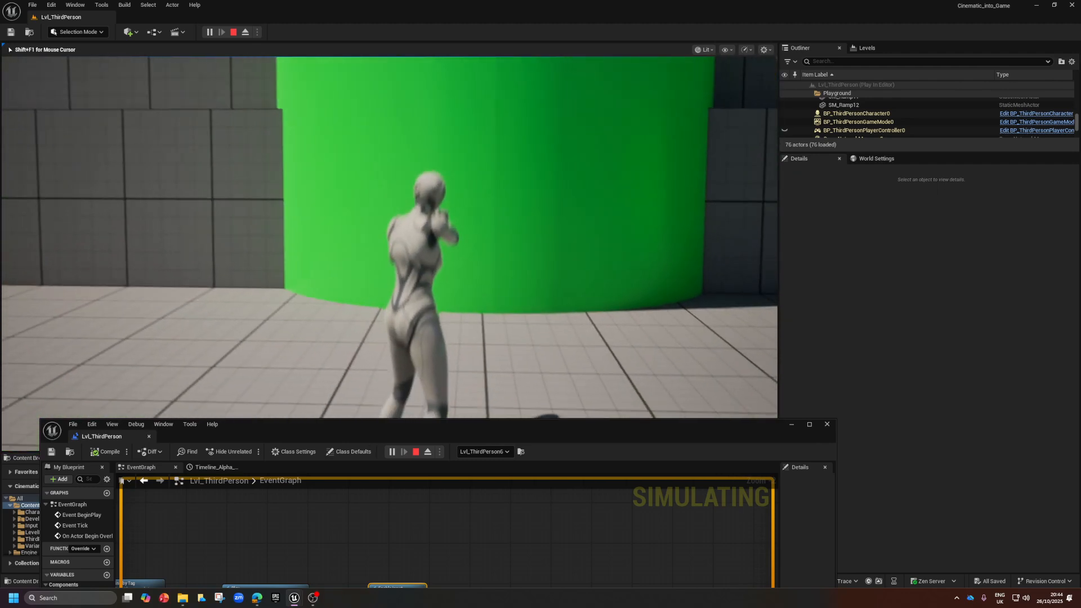
pyautogui.press('s')
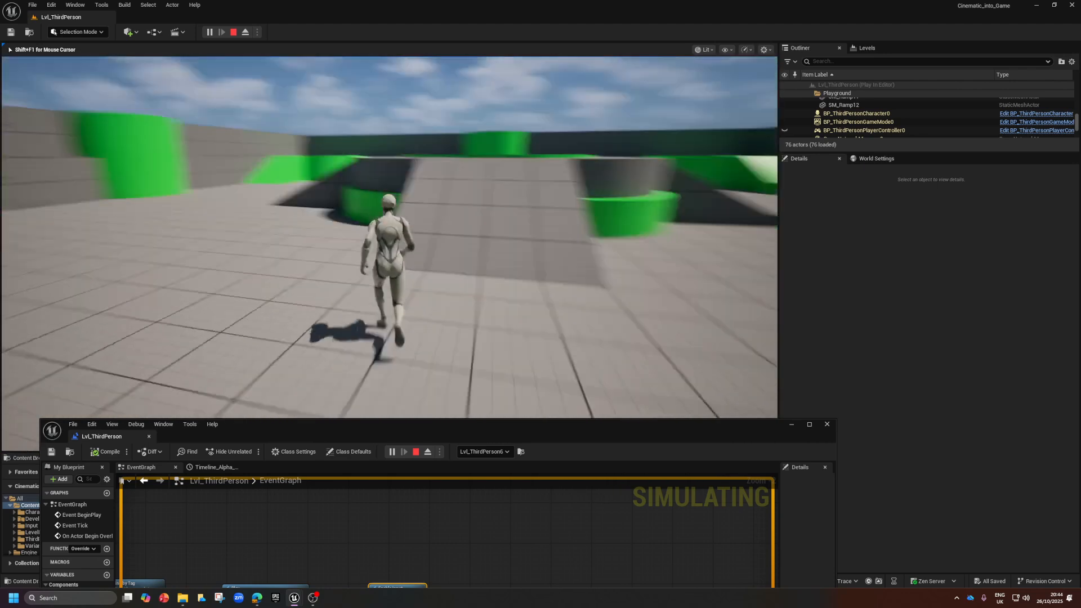
pyautogui.press('Escape')
# - Shift the sequence's Play node slightly upward and review the node chain back to Do Once
pyautogui.moveTo(373, 424); pyautogui.dragTo(388, 307)
pyautogui.scroll(-1, 432, 412)
pyautogui.moveTo(468, 460); pyautogui.dragTo(735, 405, button='right')
pyautogui.scroll(2, 547, 456)
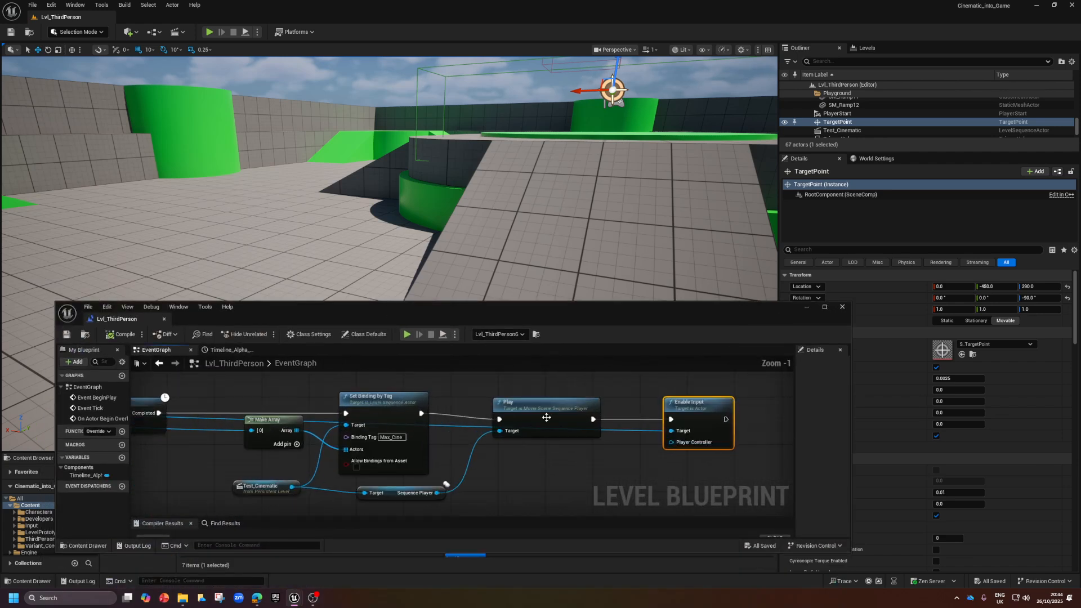
pyautogui.click(533, 402)
pyautogui.moveTo(511, 408); pyautogui.dragTo(793, 410, button='right')
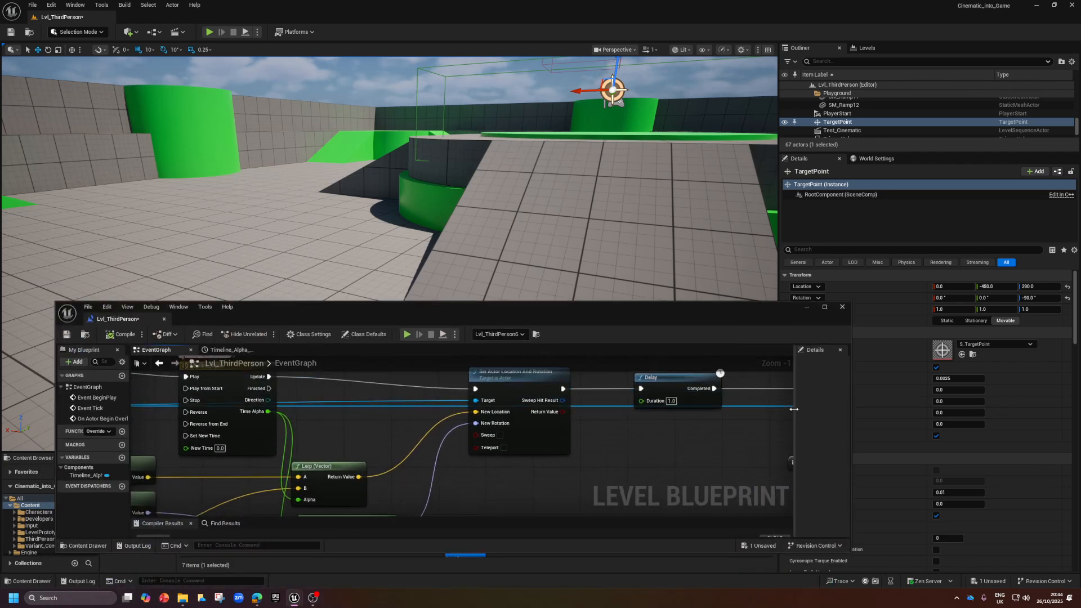
pyautogui.moveTo(419, 449); pyautogui.dragTo(575, 437, button='right')
pyautogui.scroll(-1, 588, 455)
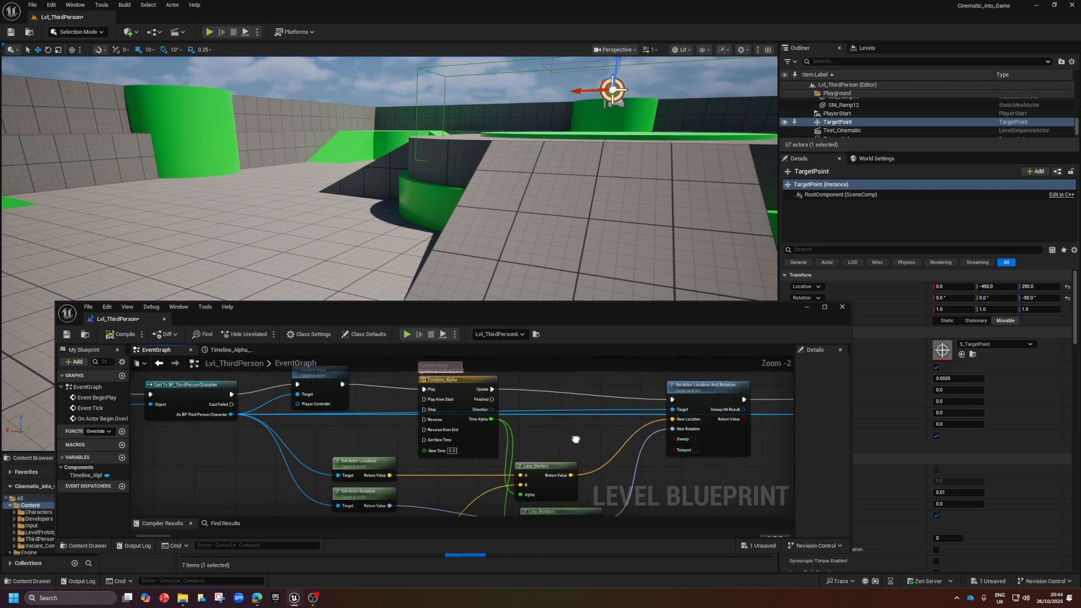
pyautogui.moveTo(354, 433); pyautogui.dragTo(501, 429, button='right')
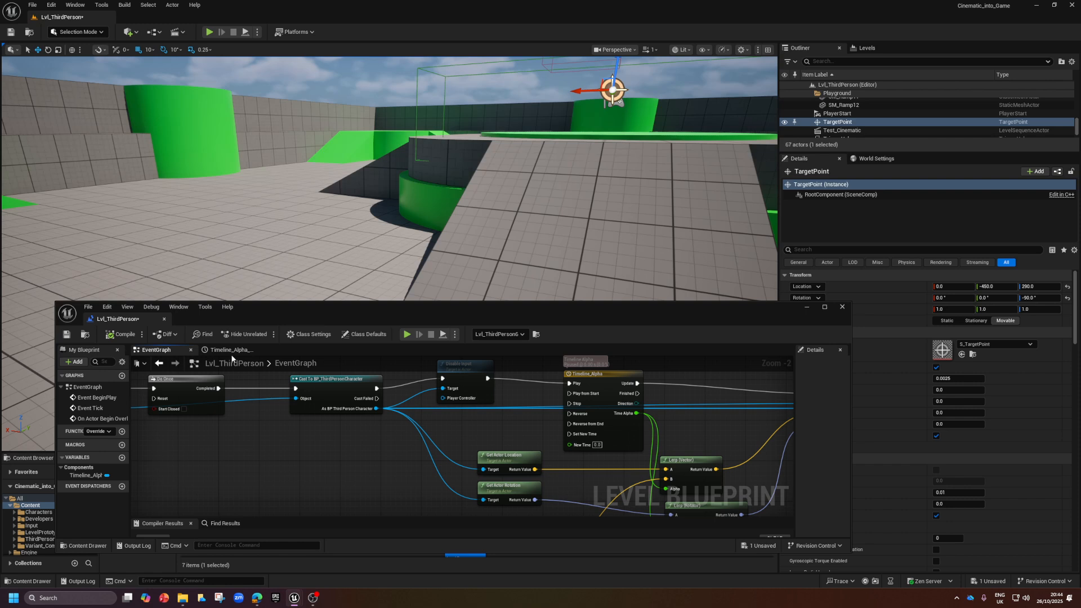
# - Play-test the level with the graph window below the viewport, jumping and moving during the cinematic blend, and end the simulation
pyautogui.moveTo(391, 306); pyautogui.dragTo(387, 425)
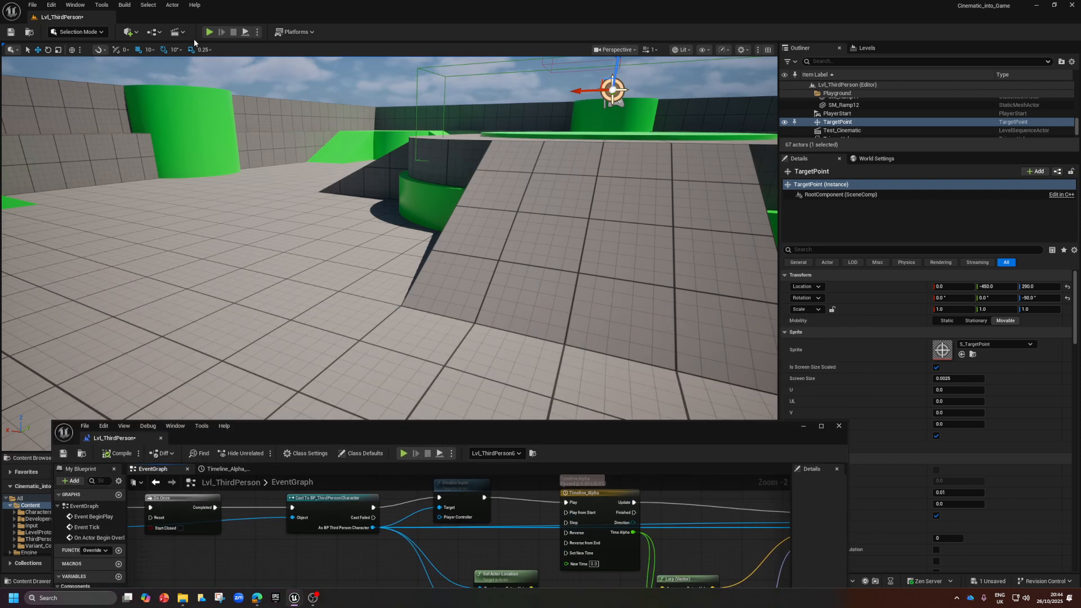
pyautogui.click(209, 32)
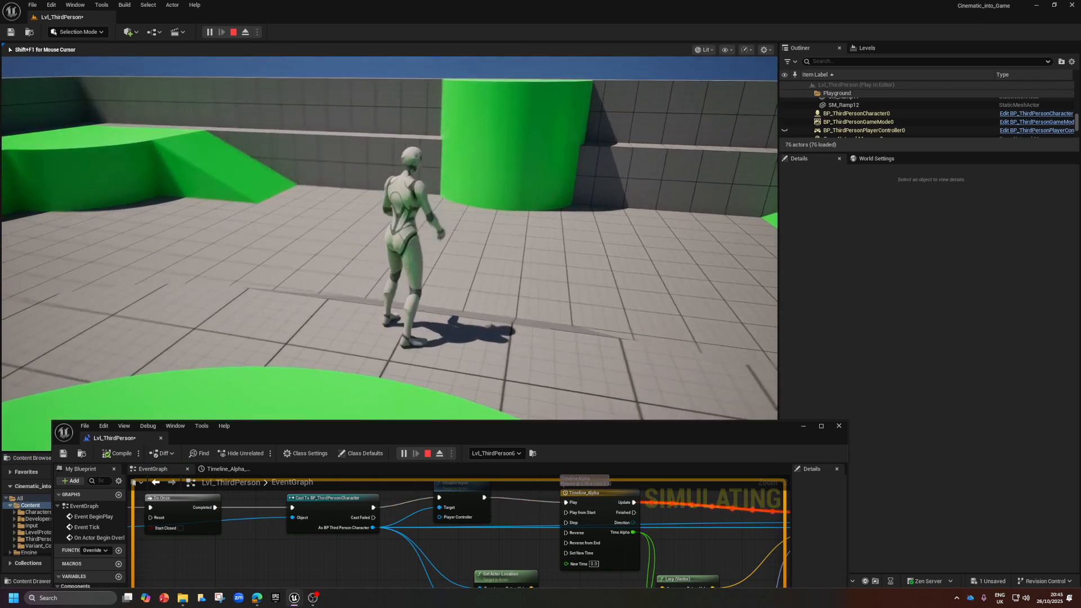
pyautogui.press('space')
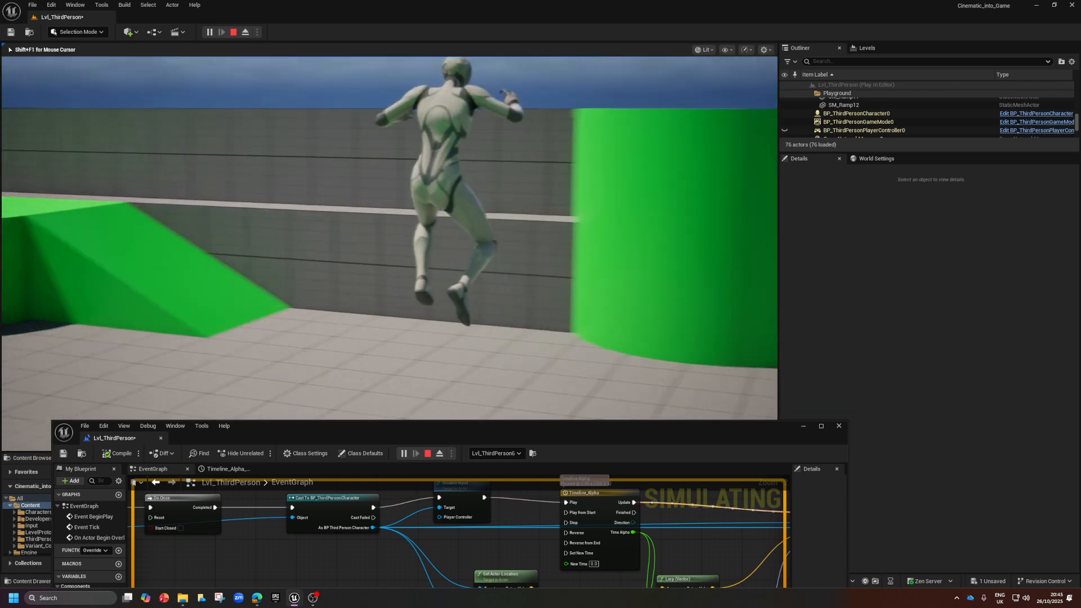
pyautogui.press('w')
pyautogui.press('space')
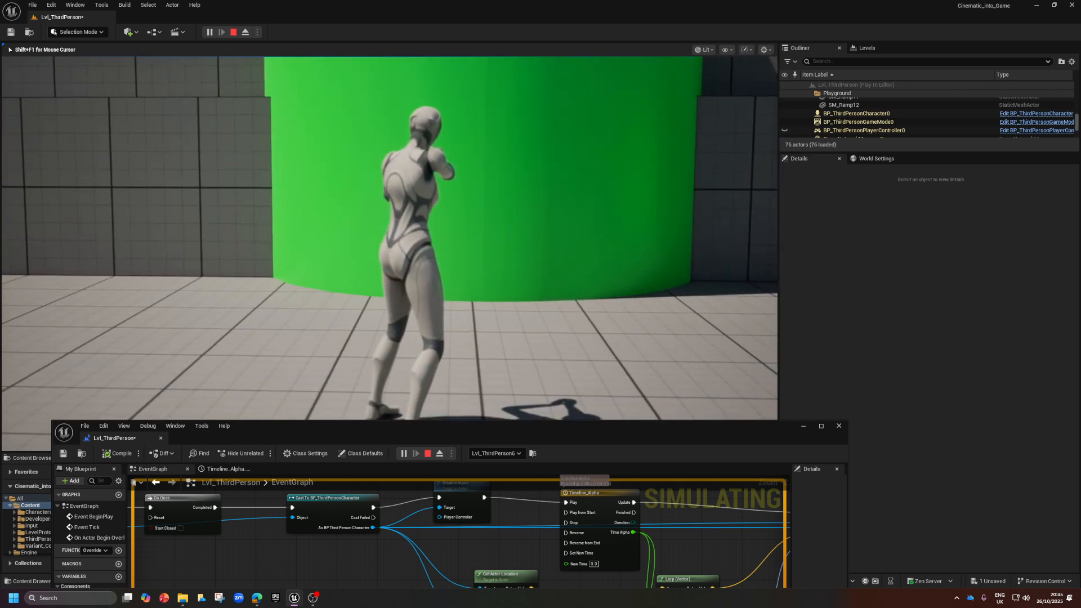
pyautogui.press('a')
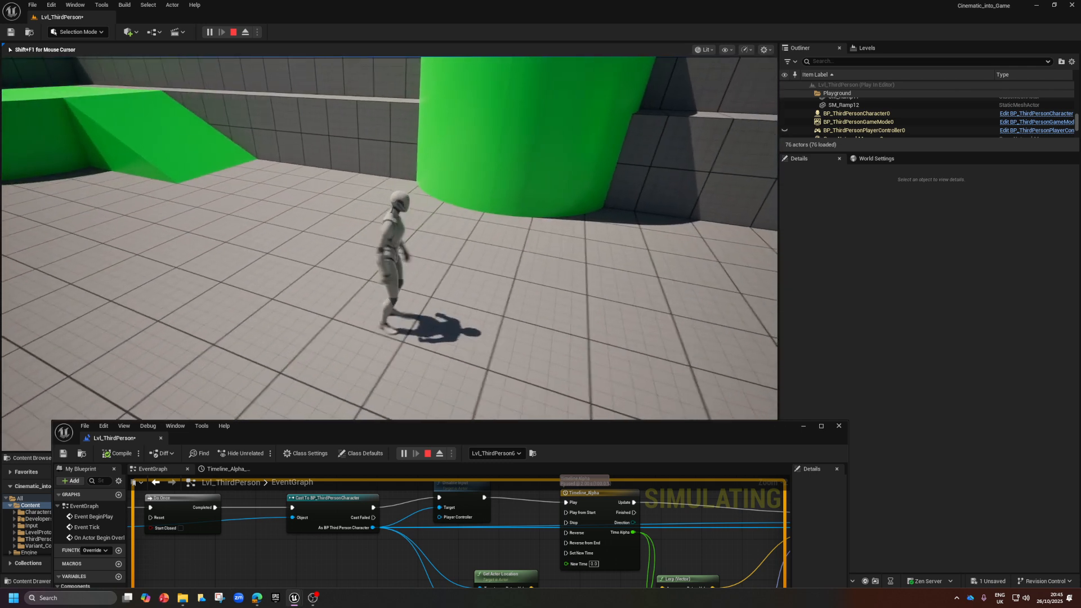
pyautogui.press('w')
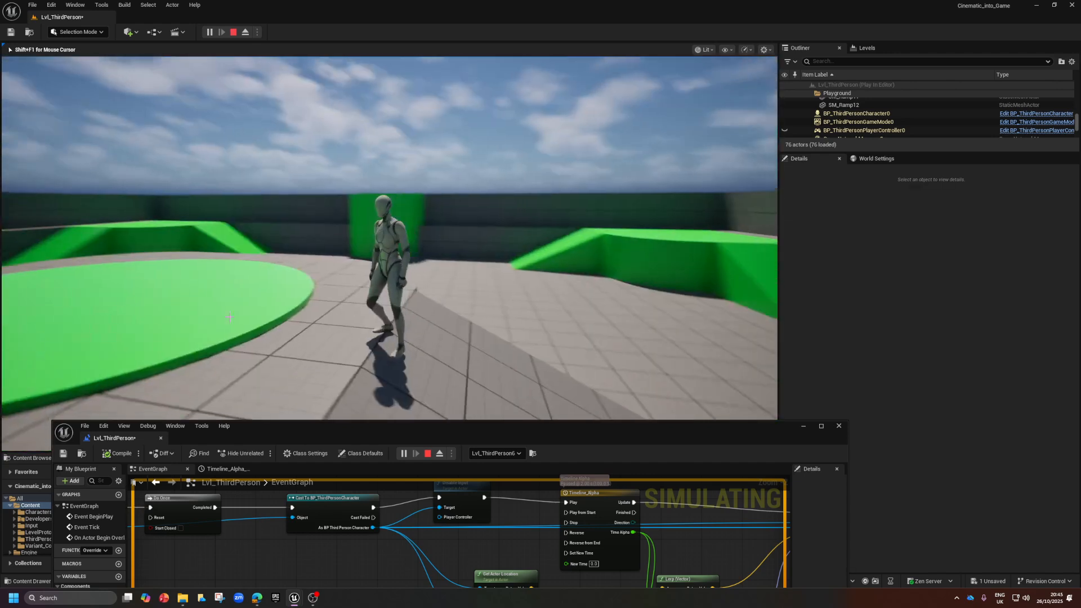
pyautogui.press('Escape')
# - Run the play-test with the whole event graph in view to watch the execution flow through the trigger sequence, and stop the simulation
pyautogui.click(208, 32)
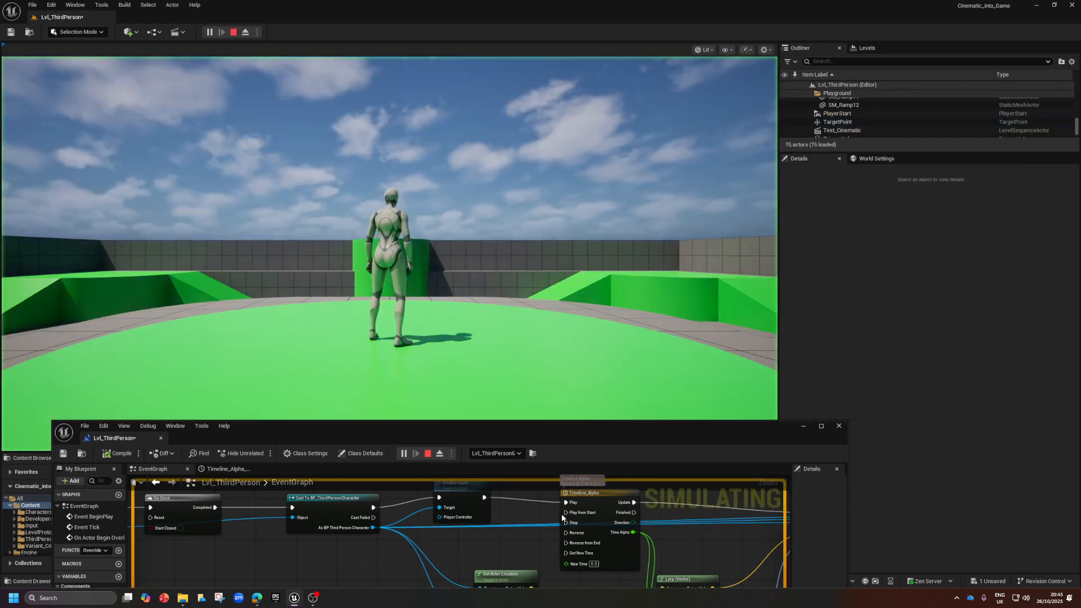
pyautogui.scroll(-2, 484, 500)
pyautogui.scroll(-4, 484, 500)
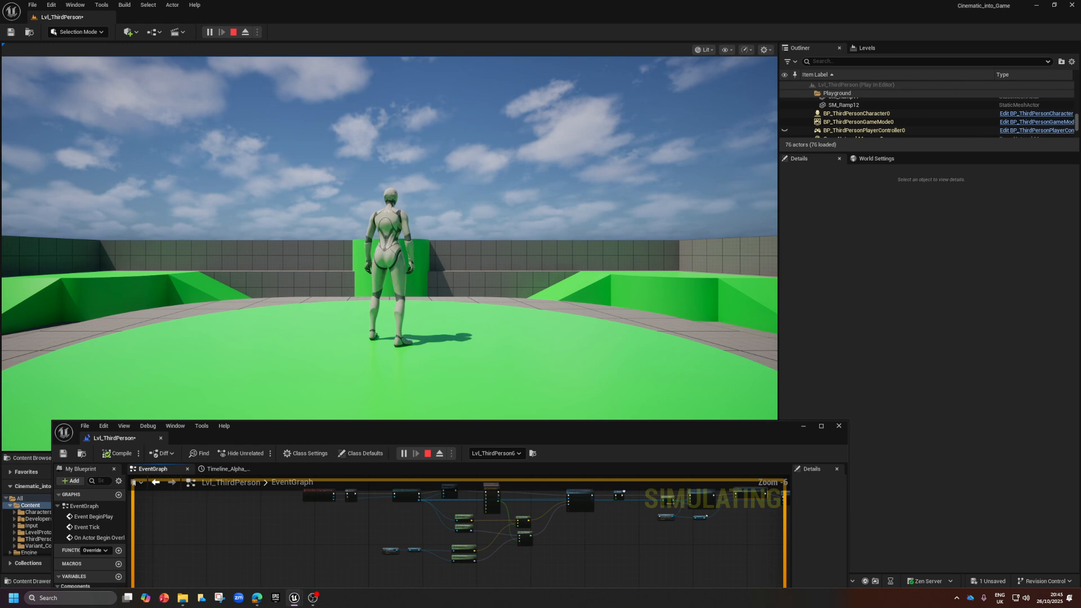
pyautogui.click(300, 163)
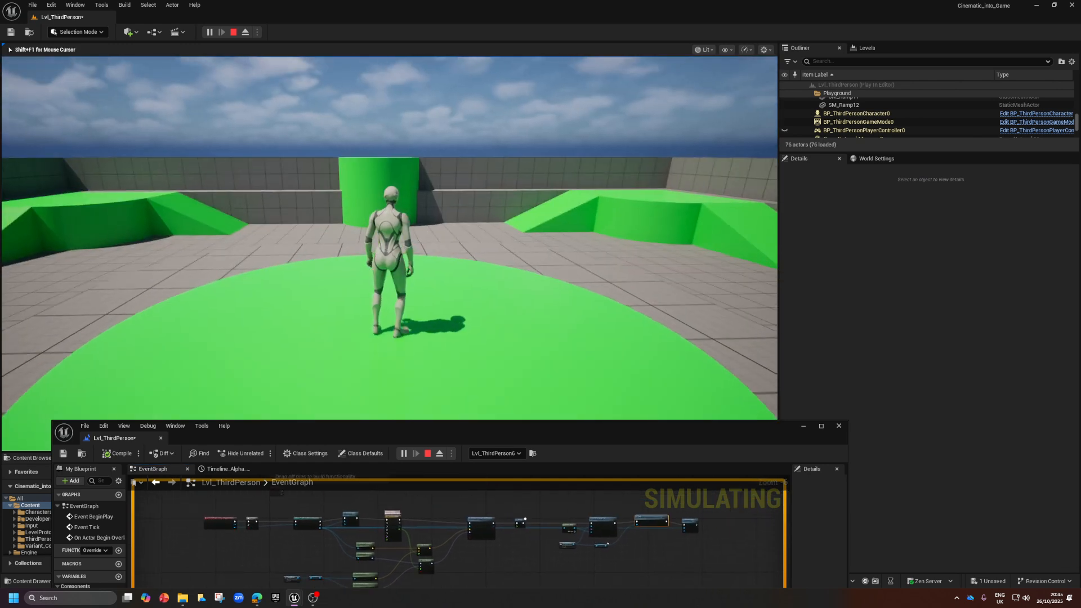
pyautogui.press('w')
pyautogui.press('w')
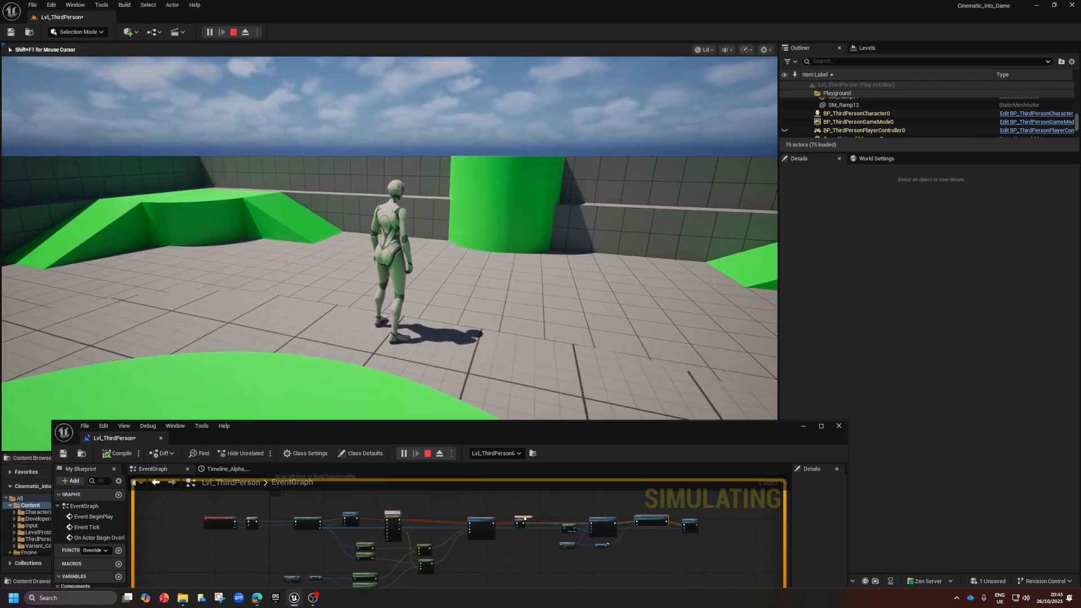
pyautogui.press('space')
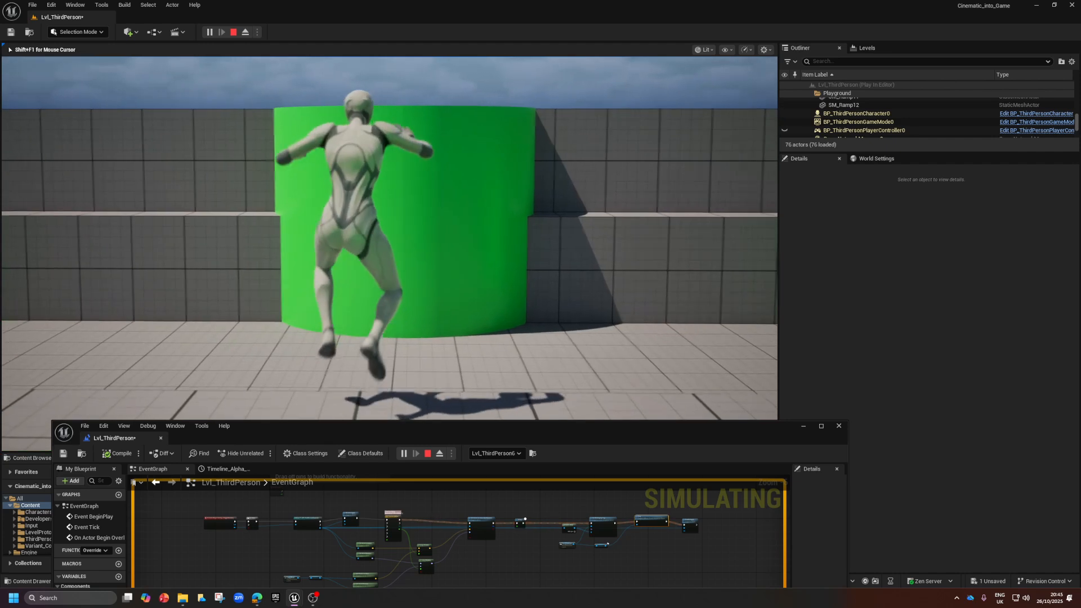
pyautogui.press('w')
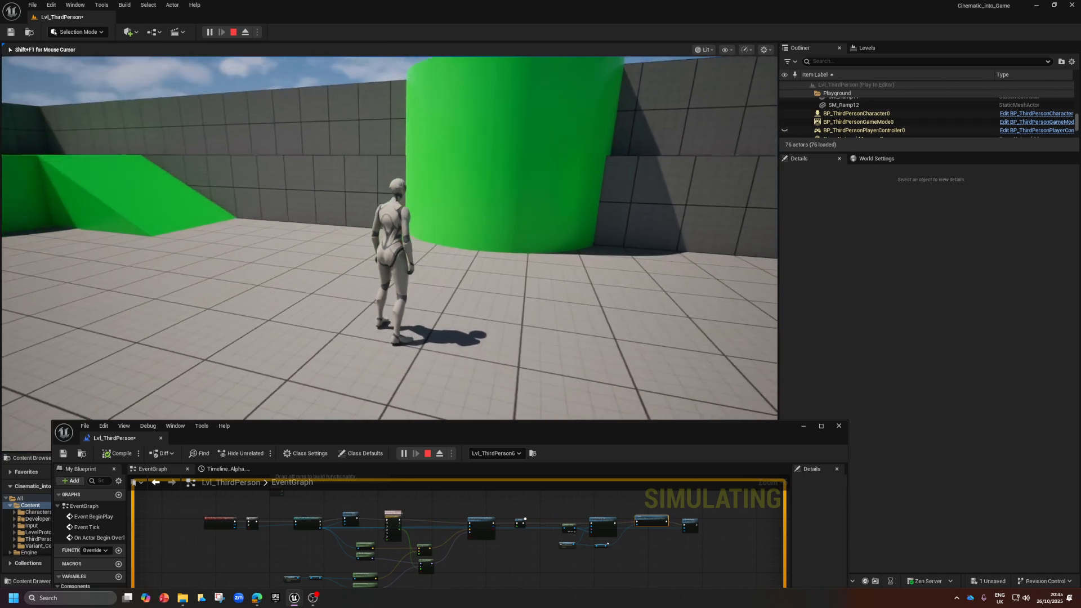
pyautogui.press('a')
pyautogui.hotkey('shift', 'F1')
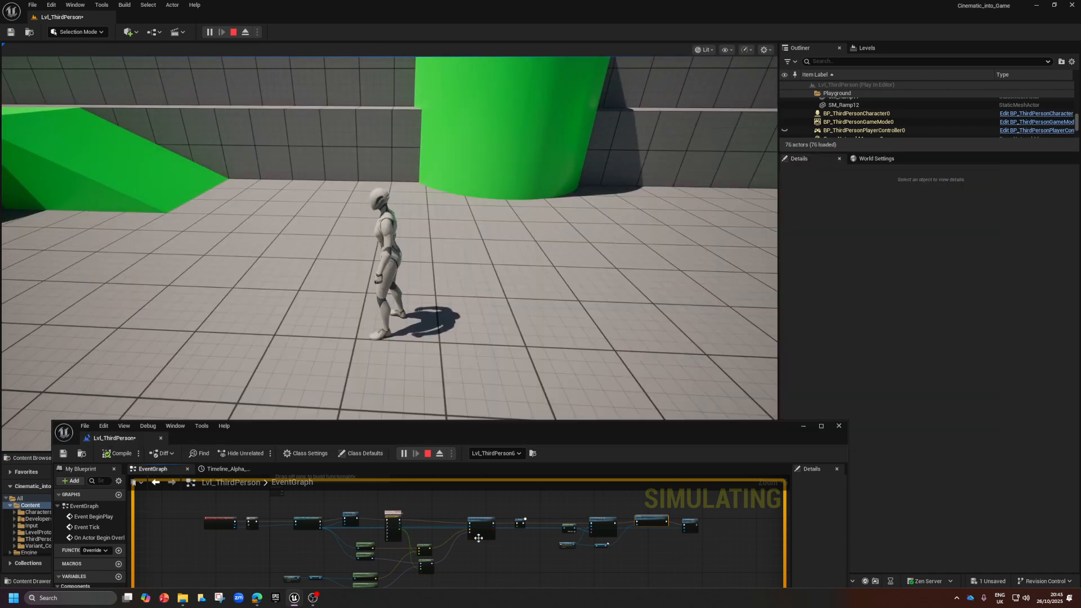
pyautogui.moveTo(440, 429); pyautogui.dragTo(415, 353)
pyautogui.scroll(5, 431, 447)
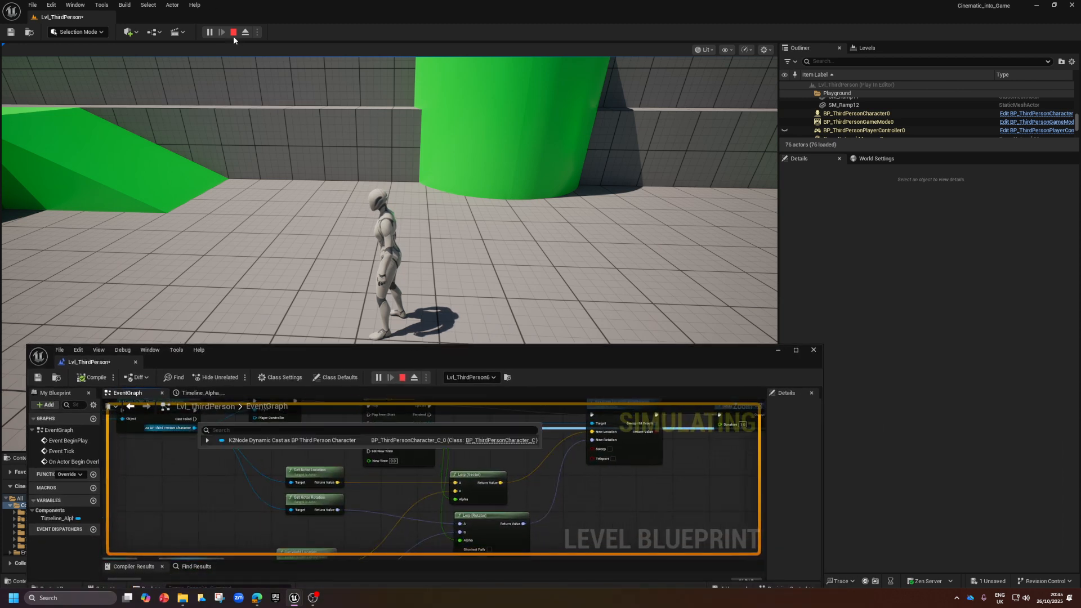
pyautogui.click(233, 33)
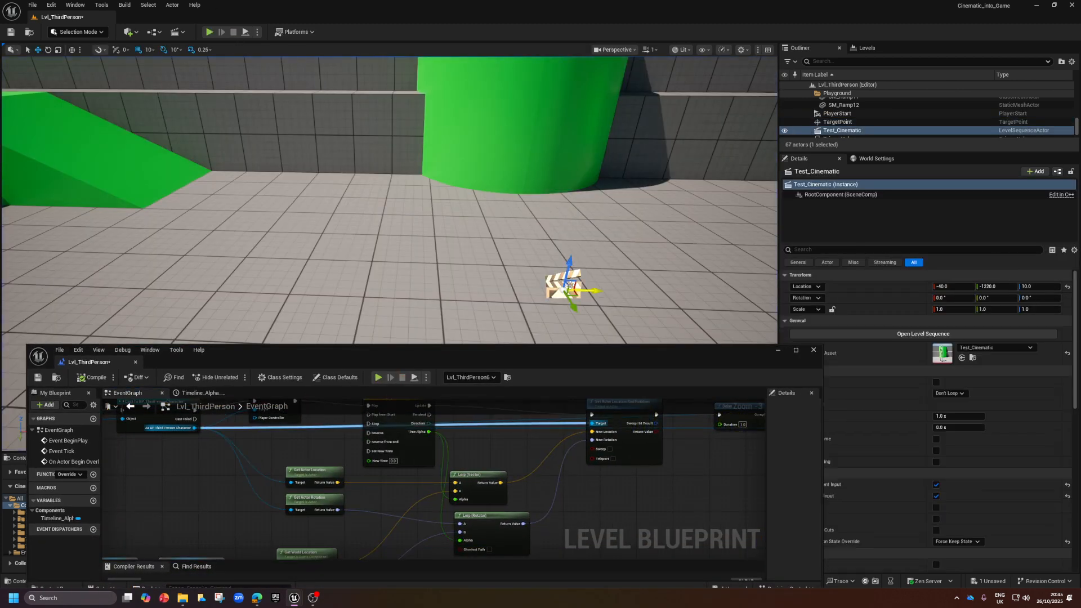
# - Open the Test_Cinematic level sequence from its actor details to view its animation tracks
pyautogui.click(924, 333)
pyautogui.moveTo(377, 345); pyautogui.dragTo(378, 504)
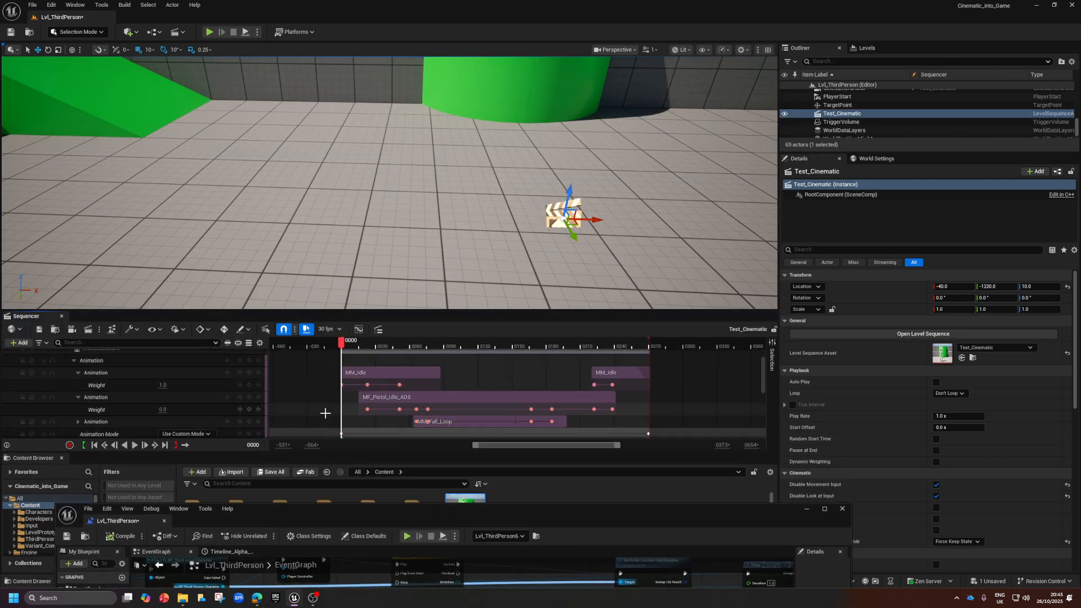
pyautogui.scroll(-5, 324, 417)
# - Examine the start of the event graph, from the trigger overlap and Do Once through the cast and Disable Input to Timeline_Alpha
pyautogui.moveTo(579, 509); pyautogui.dragTo(561, 233)
pyautogui.scroll(-3, 443, 424)
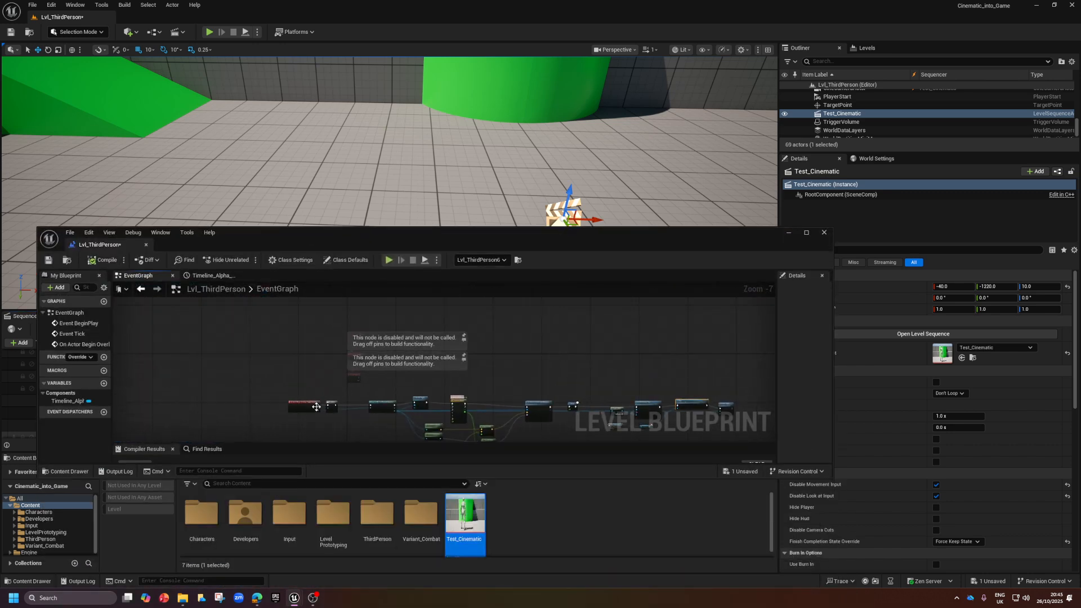
pyautogui.scroll(5, 341, 419)
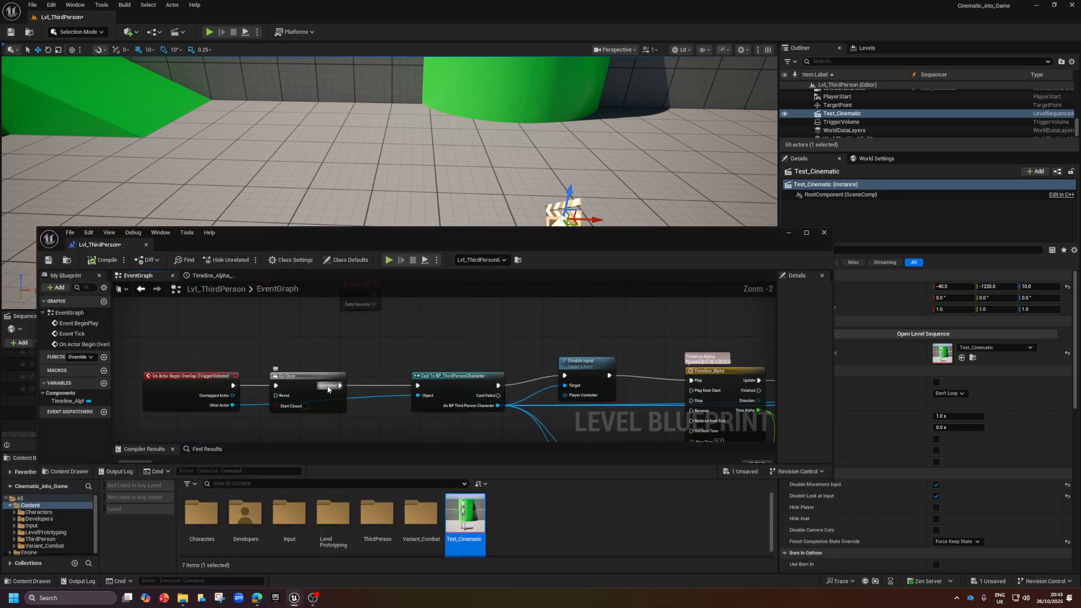
pyautogui.scroll(-4, 432, 348)
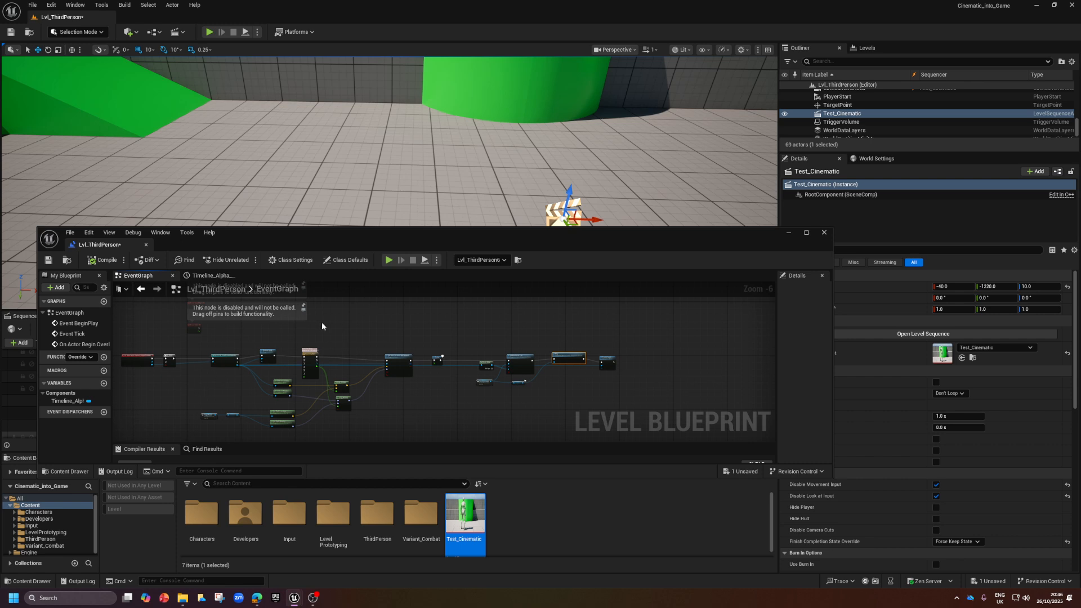
pyautogui.scroll(2, 296, 419)
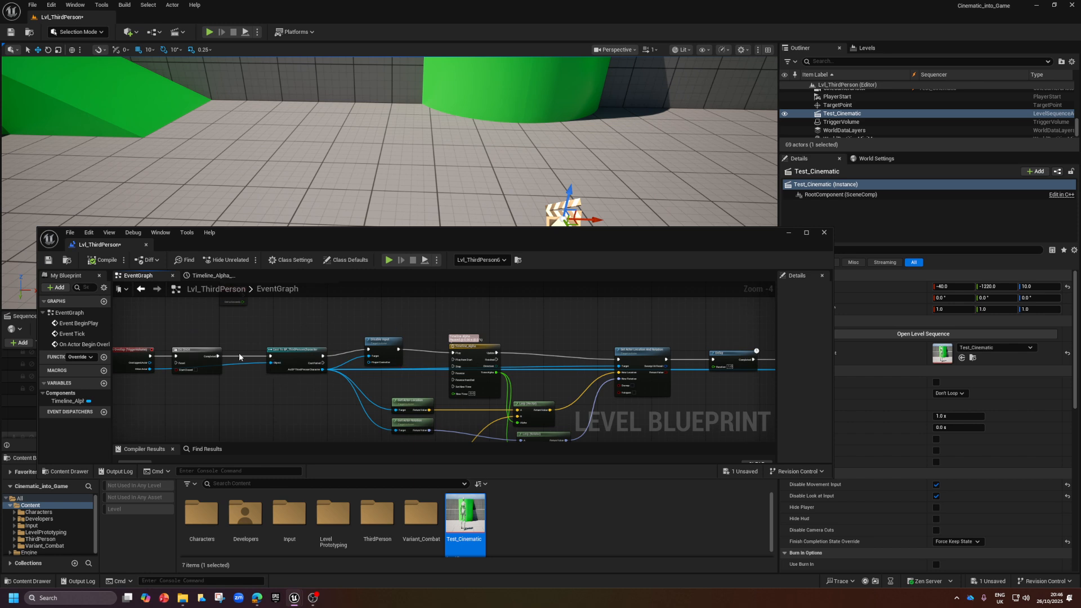
pyautogui.moveTo(215, 351); pyautogui.dragTo(255, 362, button='right')
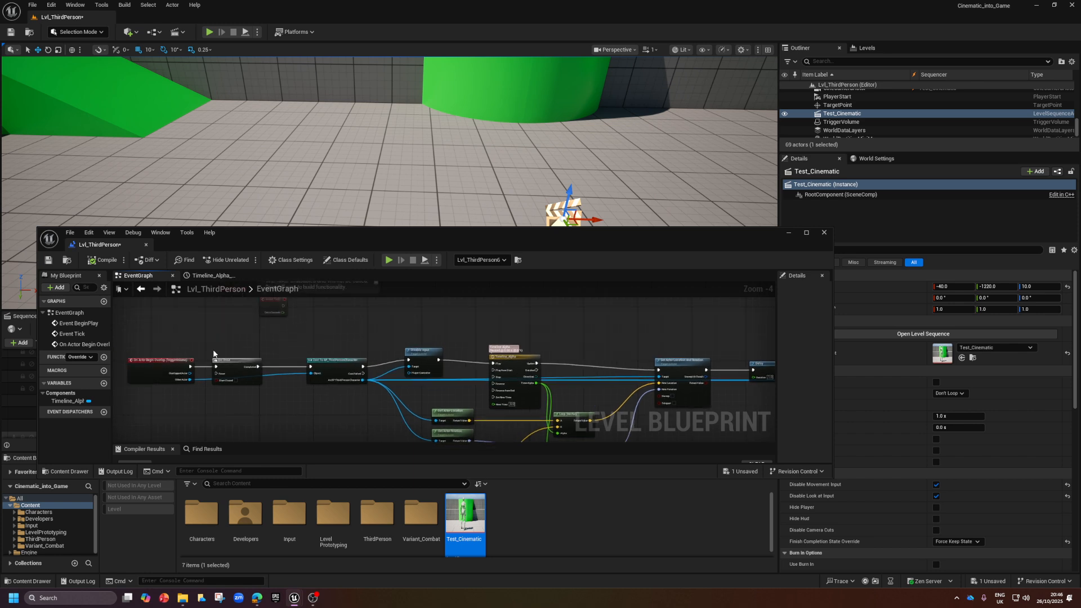
pyautogui.moveTo(401, 376); pyautogui.dragTo(463, 368, button='right')
pyautogui.scroll(-2, 428, 355)
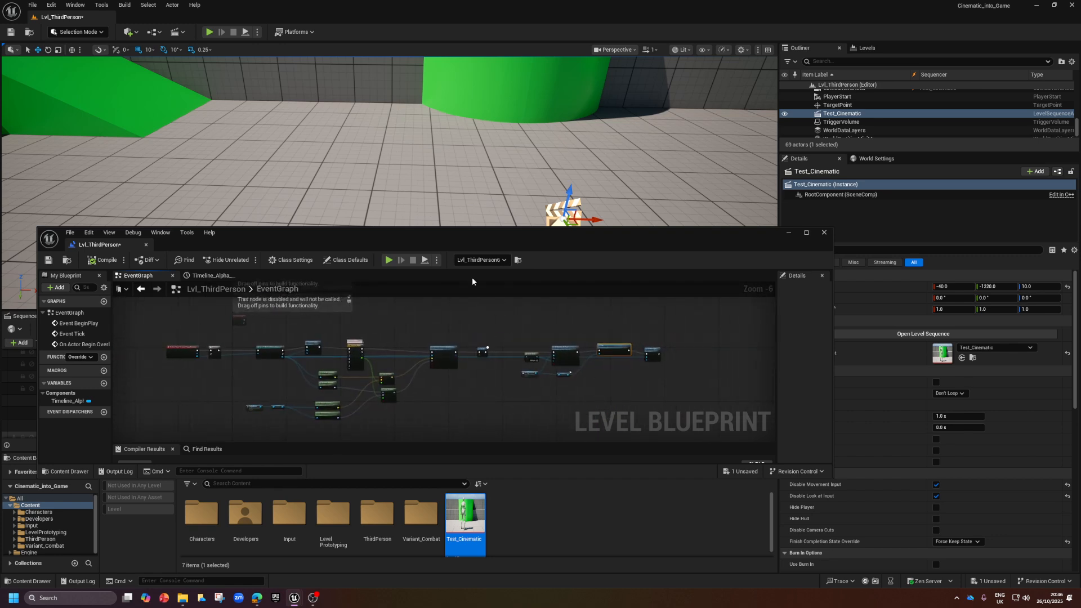
# - Examine the rest of the event graph, from the lerp nodes through Delay and Set Binding by Tag to Play and Enable Input
pyautogui.moveTo(517, 389); pyautogui.dragTo(314, 345, button='right')
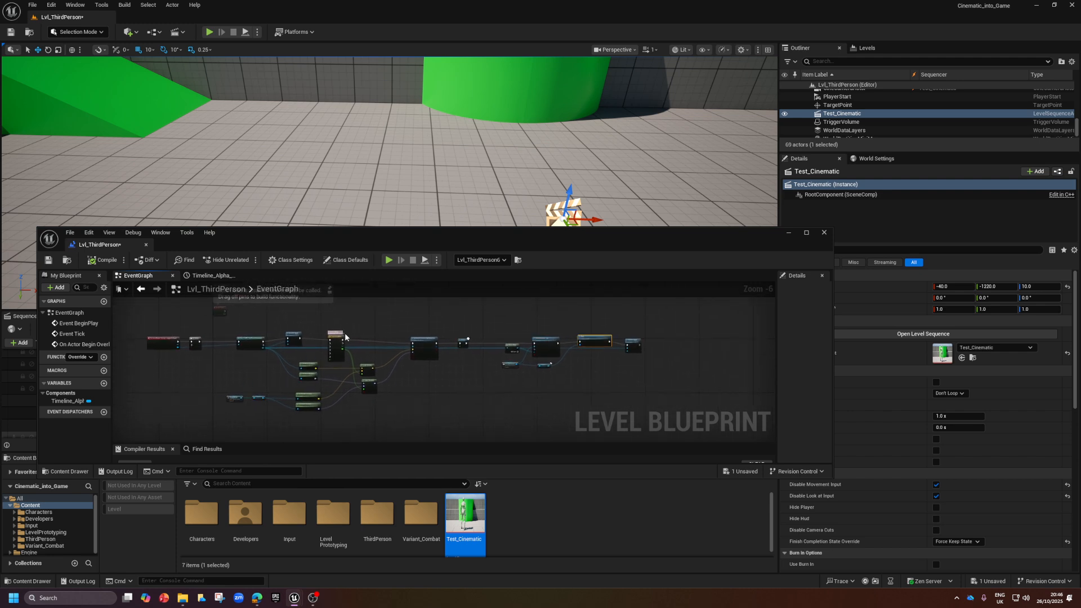
pyautogui.scroll(2, 327, 389)
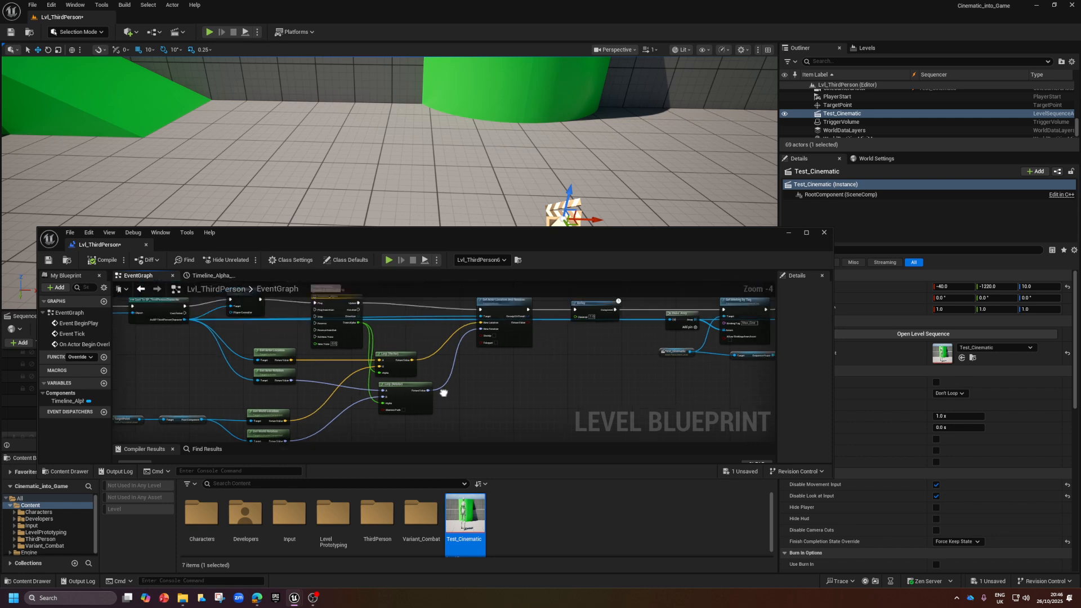
pyautogui.moveTo(585, 355); pyautogui.dragTo(374, 336, button='right')
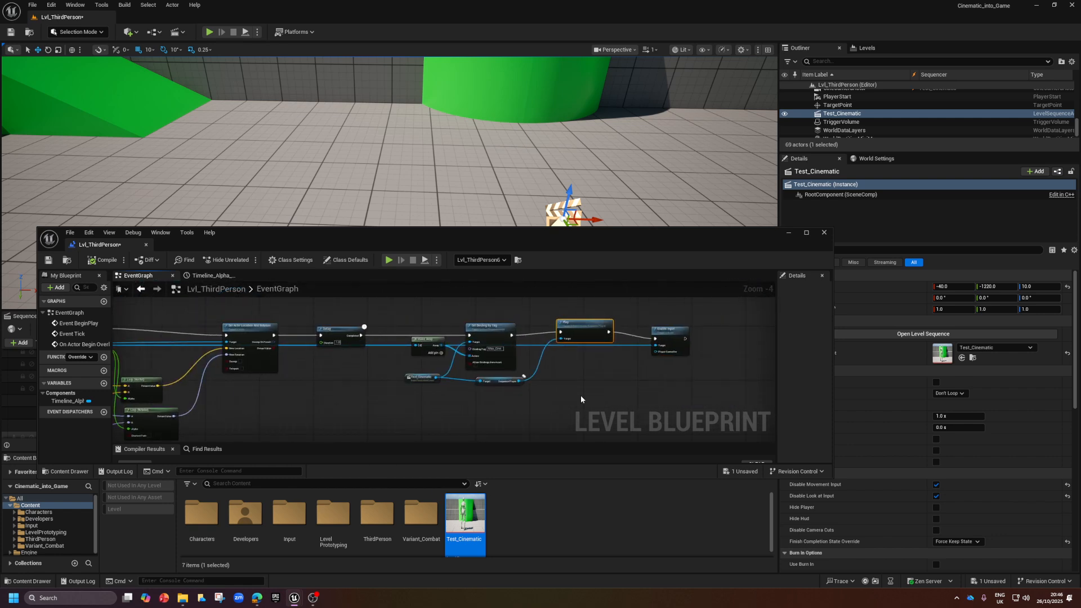
pyautogui.moveTo(591, 380); pyautogui.dragTo(531, 397, button='right')
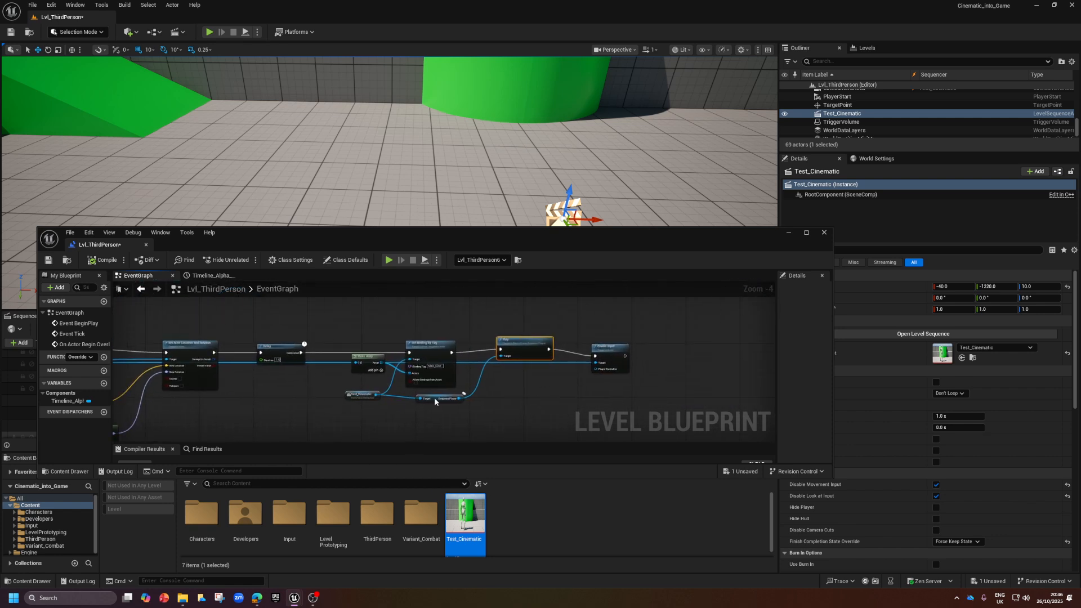
pyautogui.scroll(-1, 524, 330)
pyautogui.moveTo(412, 351); pyautogui.dragTo(640, 358, button='right')
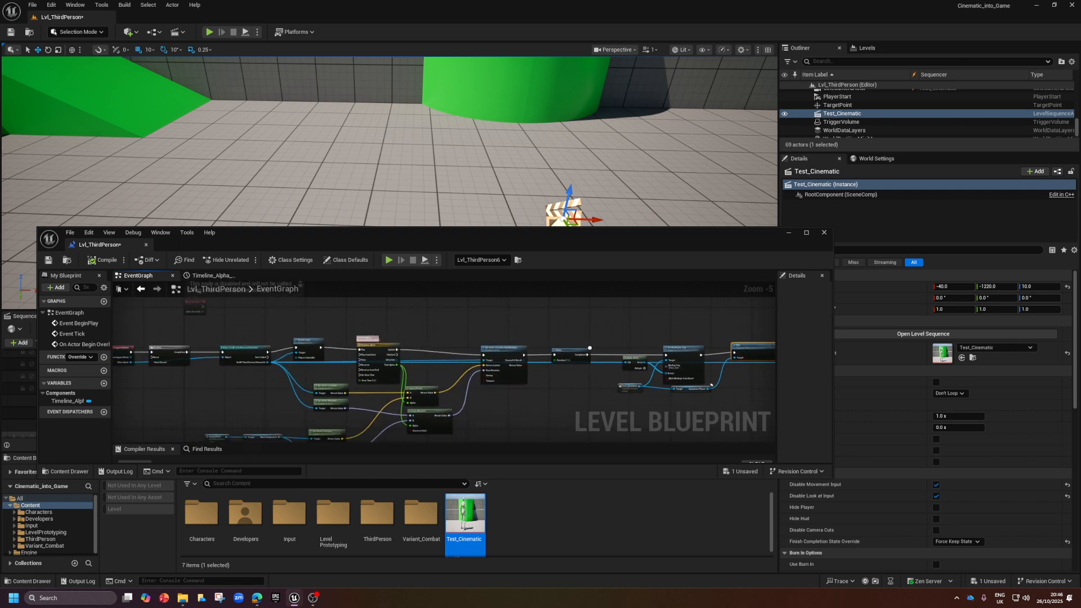